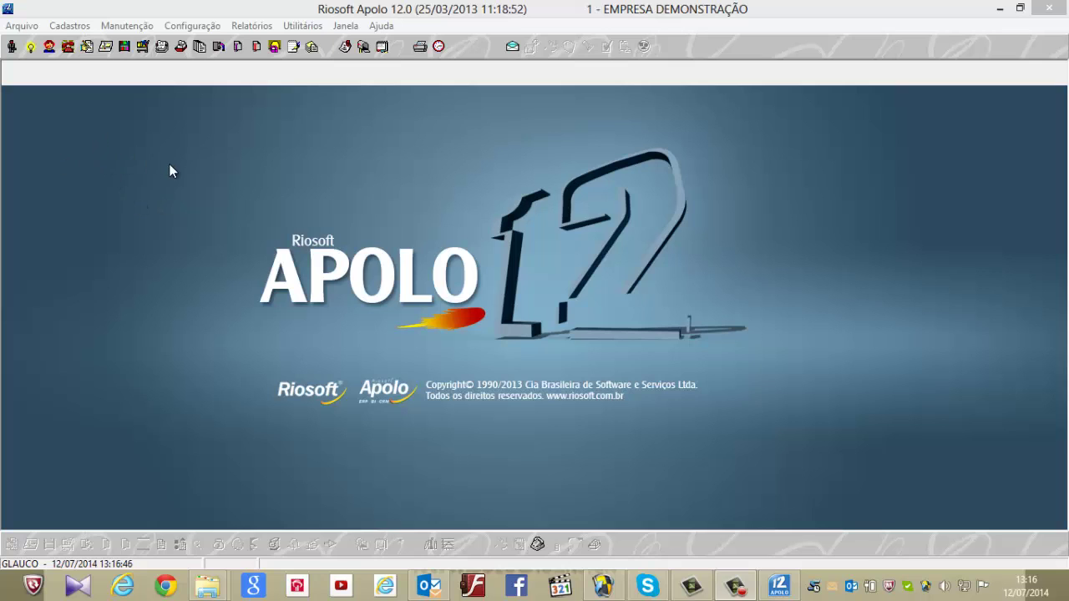
Step: Open the cost activities list, widen its group tree and show the PRODUÇÃO VEDACERT activities under PRODUTIVAS
left_click(72, 28)
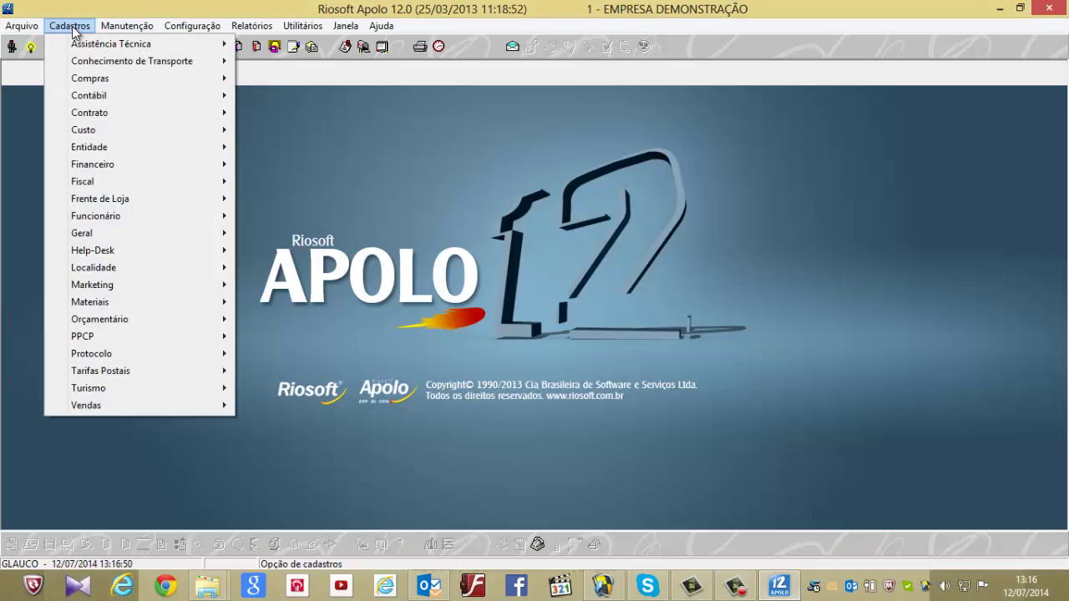
mouse_move(89, 131)
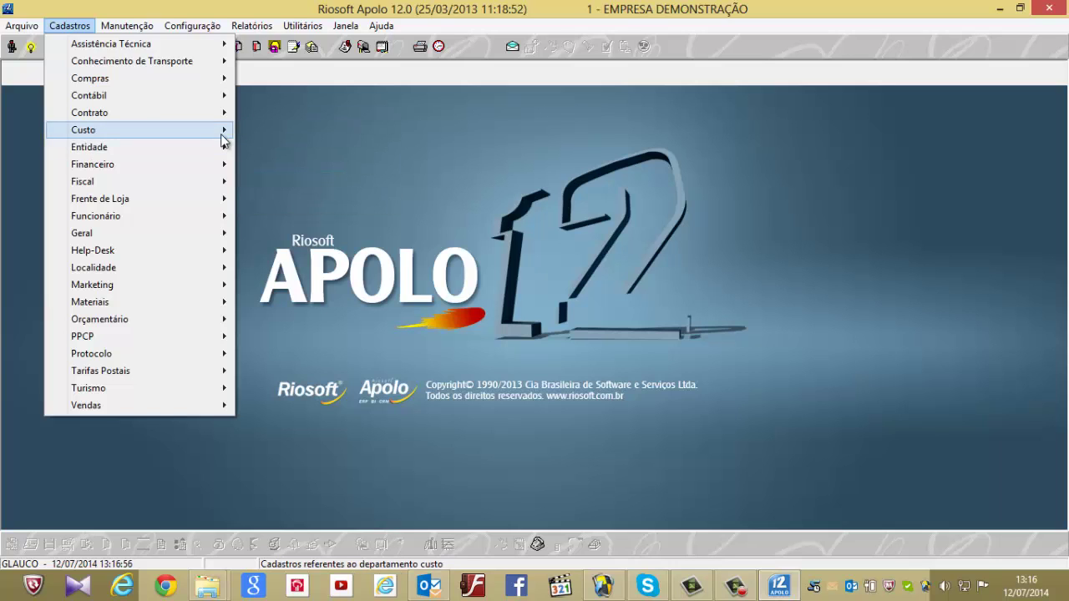
mouse_move(224, 131)
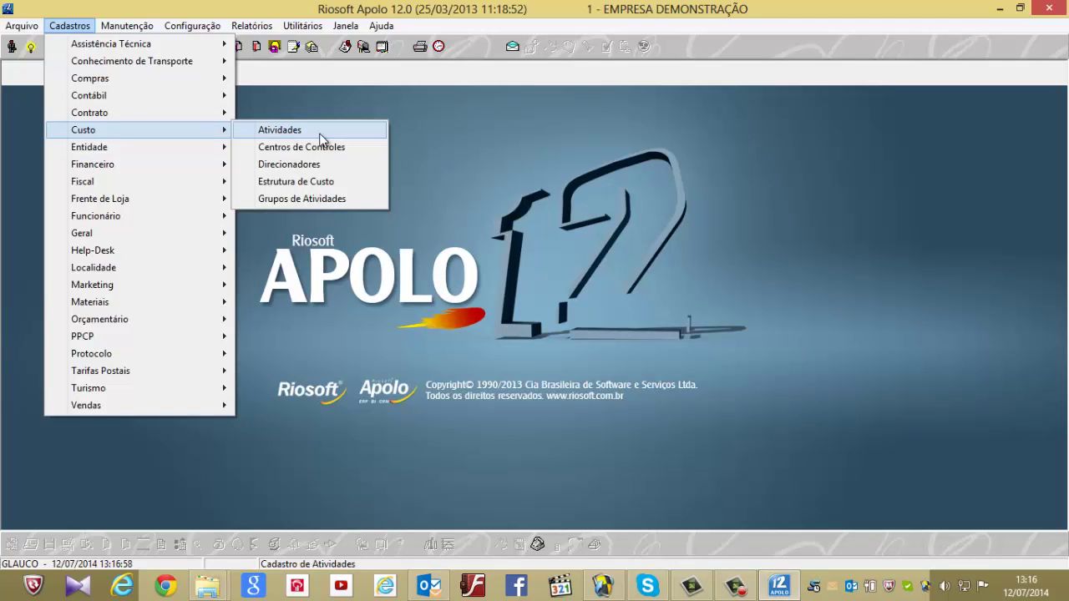
left_click(320, 134)
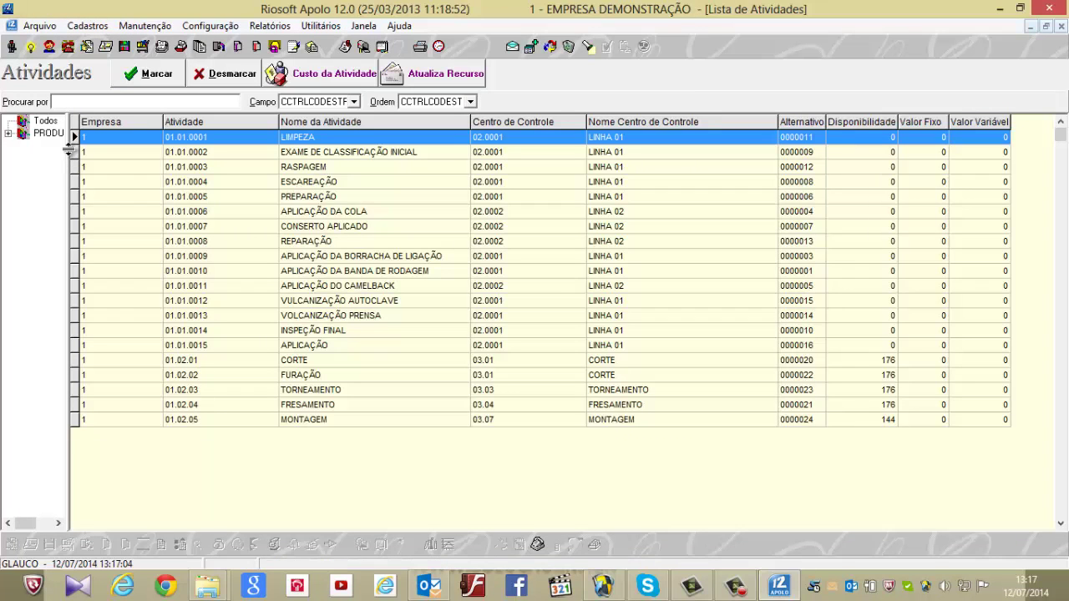
left_click_drag(151, 138, 158, 139)
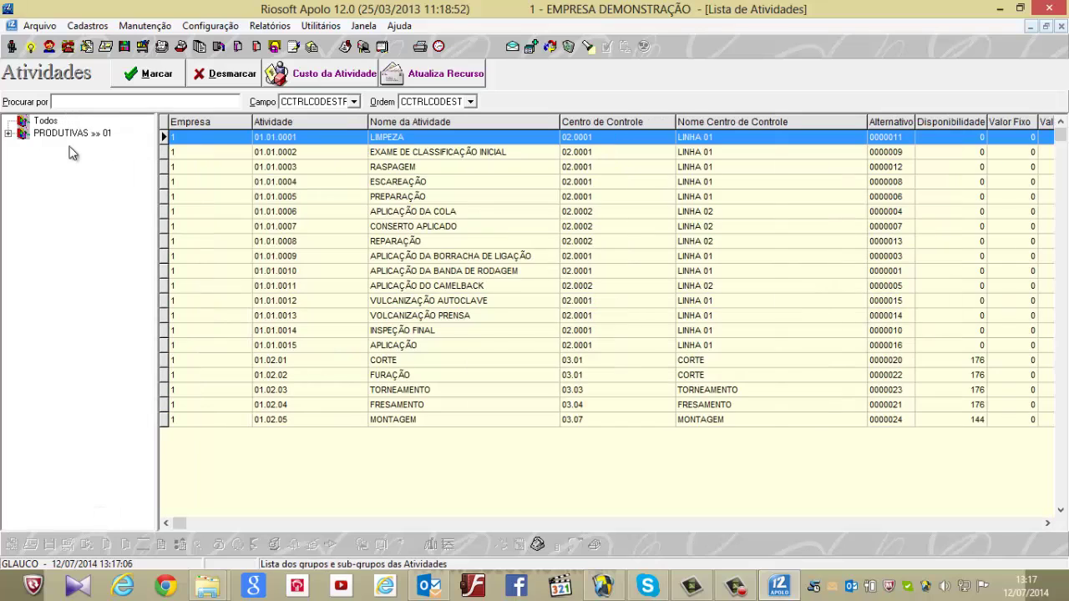
left_click(8, 136)
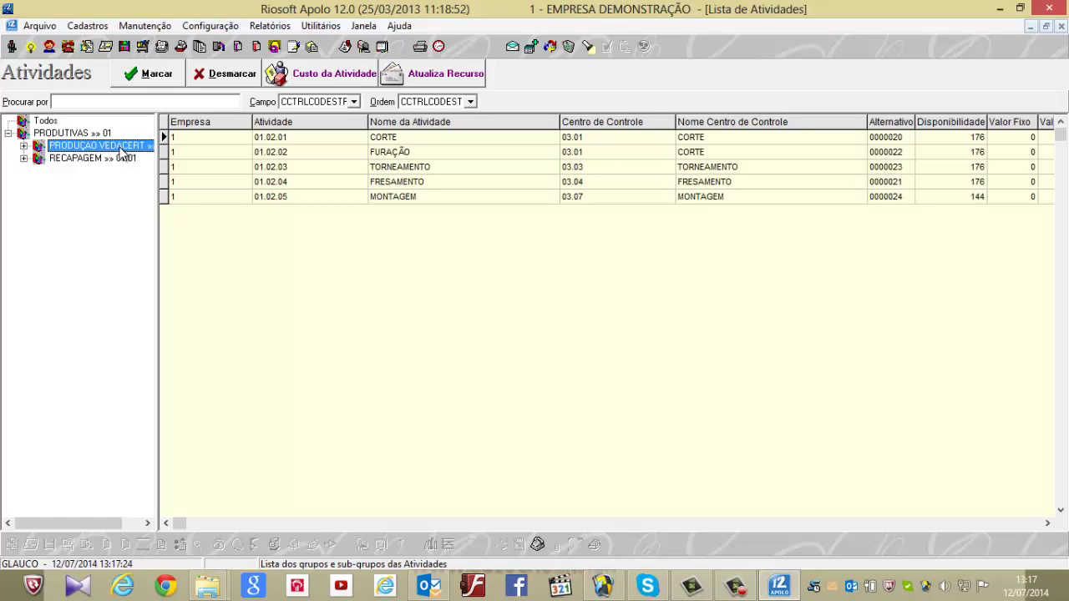
Step: Review the ACABADOS subgroups under DEMO PRODUÇÃO in the products register, and close the products and activities lists
left_click(85, 26)
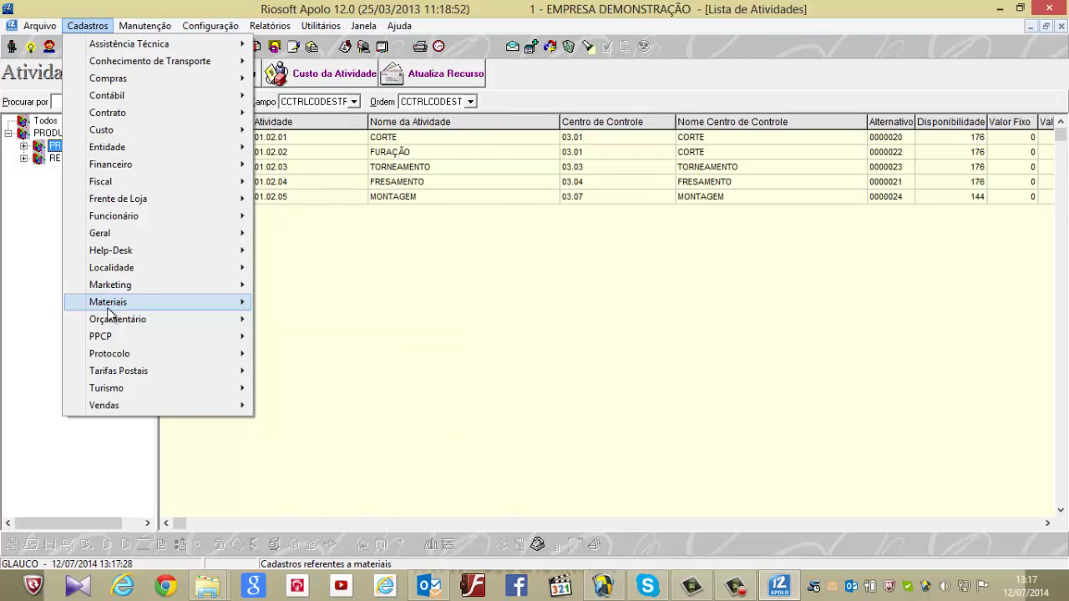
mouse_move(109, 311)
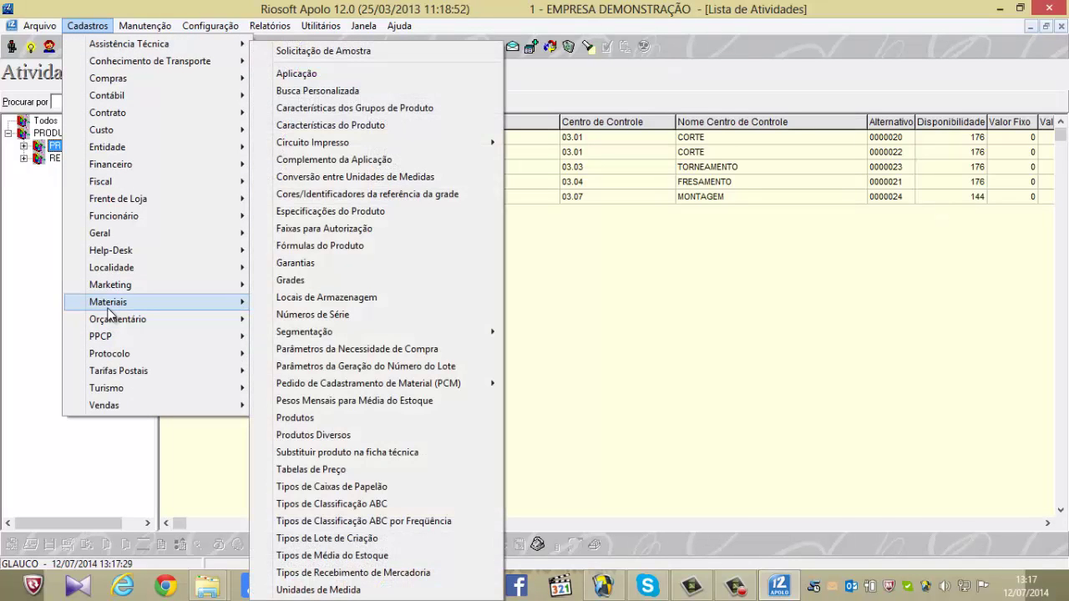
left_click(301, 418)
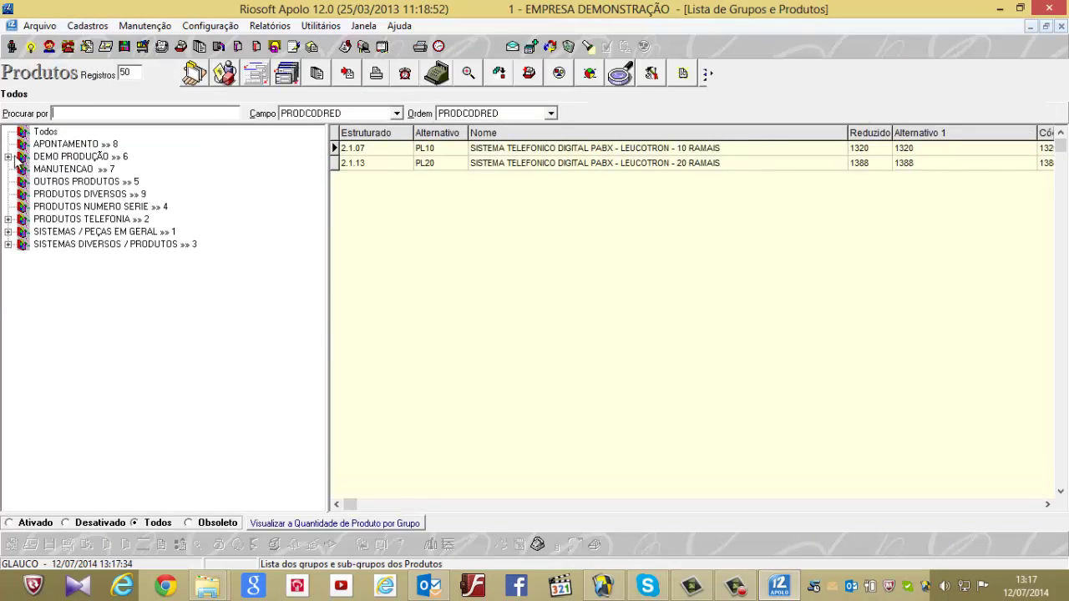
left_click(10, 156)
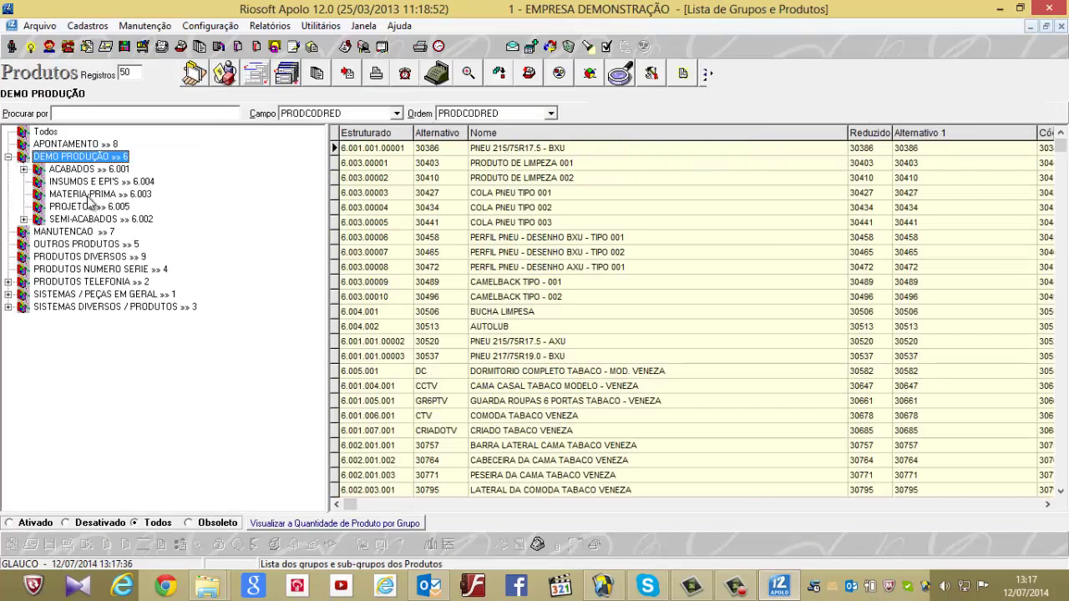
left_click(36, 169)
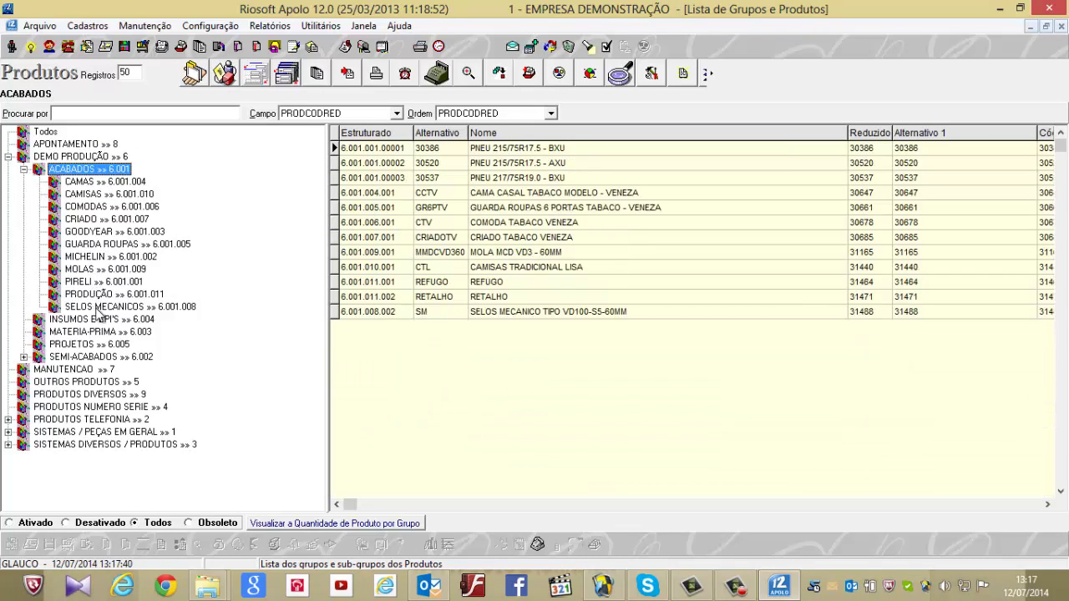
left_click(8, 156)
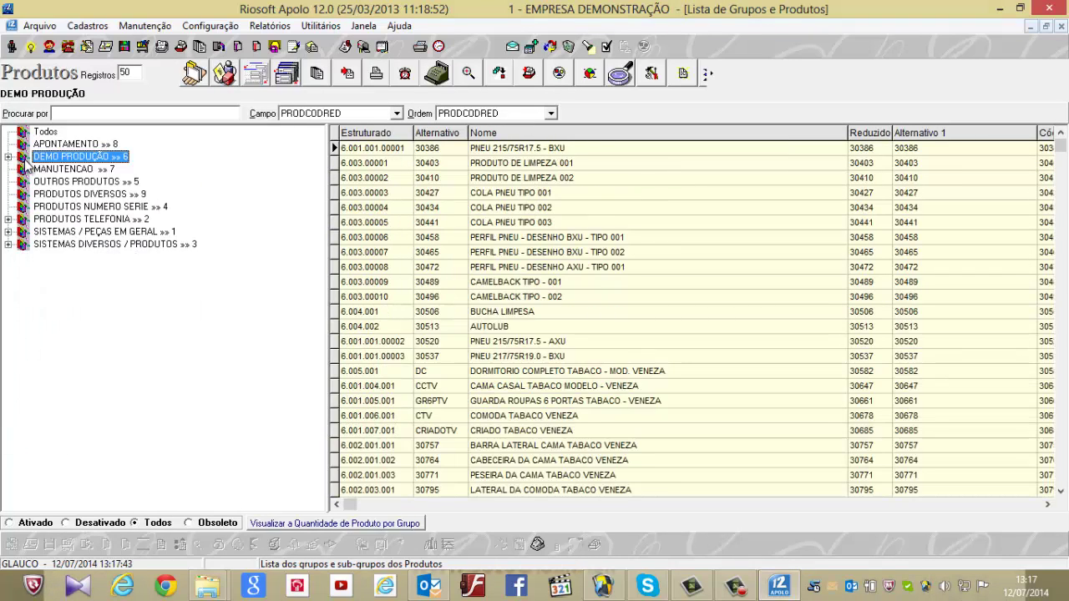
left_click(1061, 27)
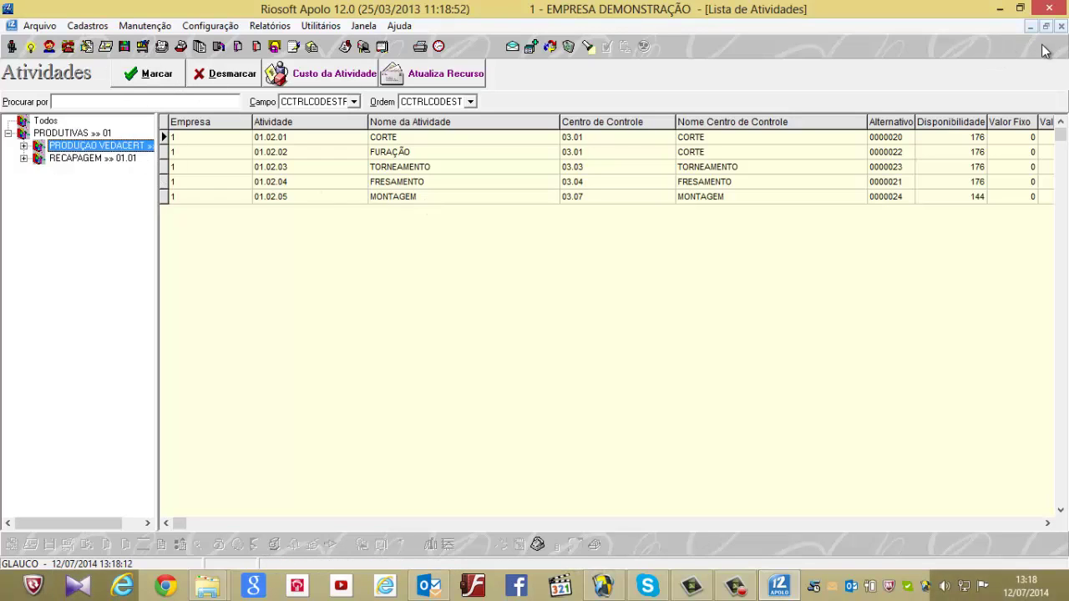
left_click(1060, 26)
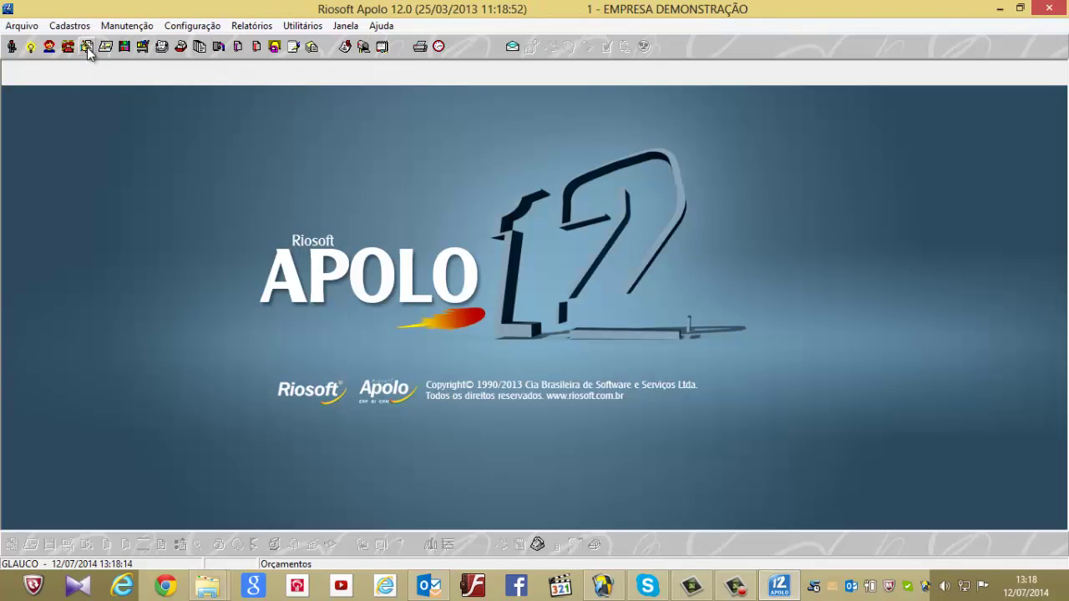
Step: Review the ADMINISTRACAO, PRODUTIVO and PRODUÇÃO VEDACERT groups in the cost control centers list, and close it
left_click(74, 26)
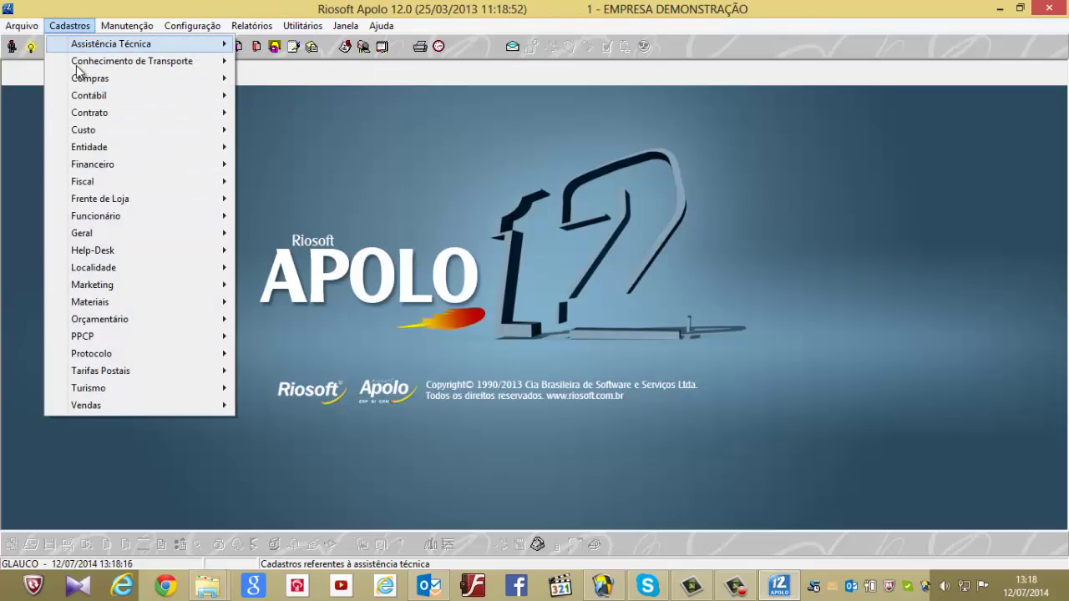
mouse_move(102, 113)
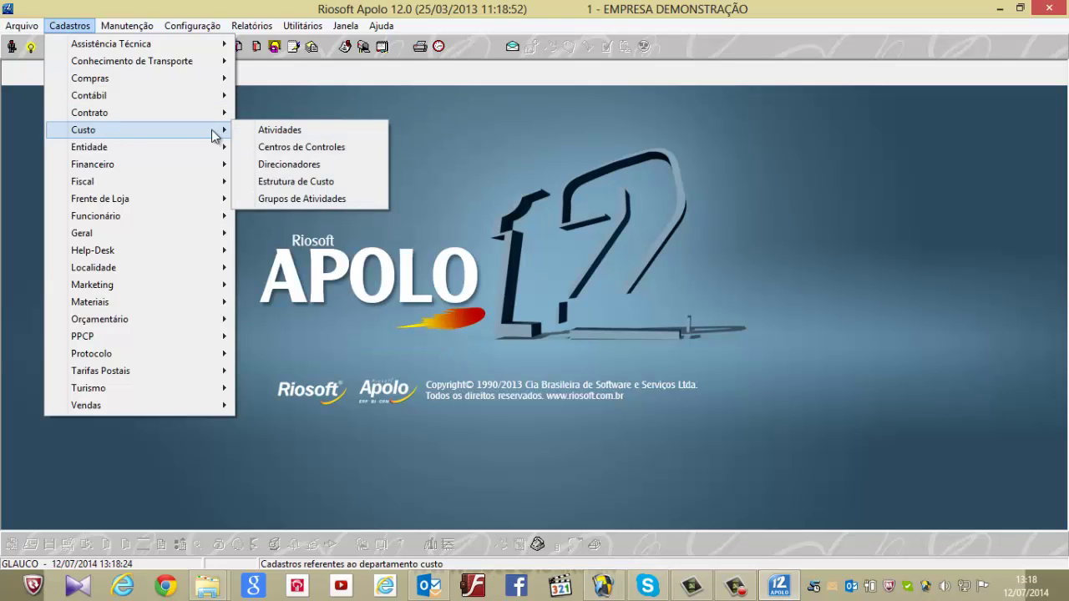
left_click(271, 154)
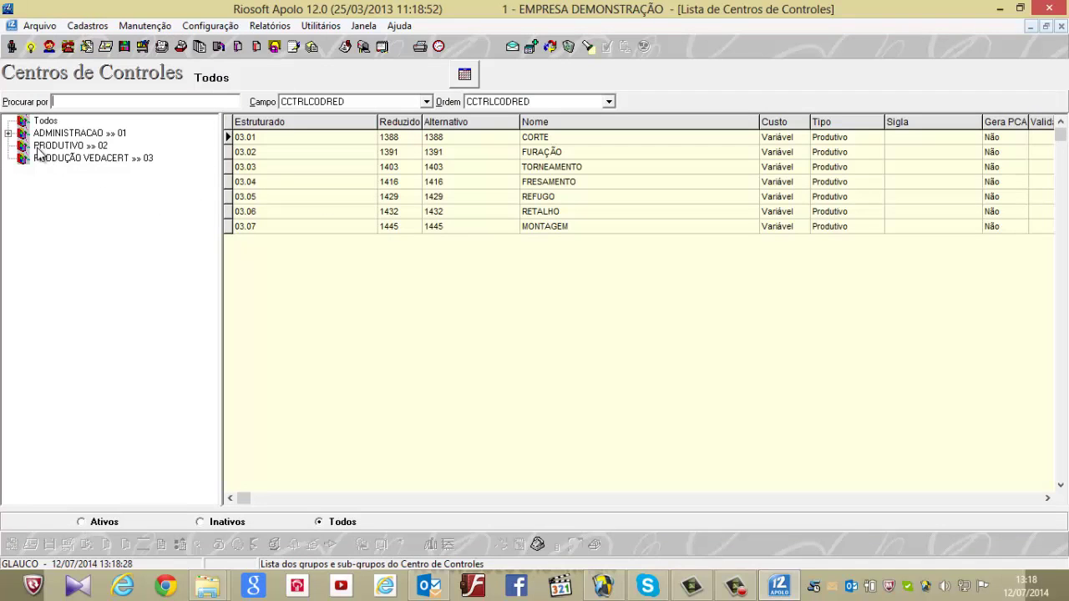
left_click(14, 136)
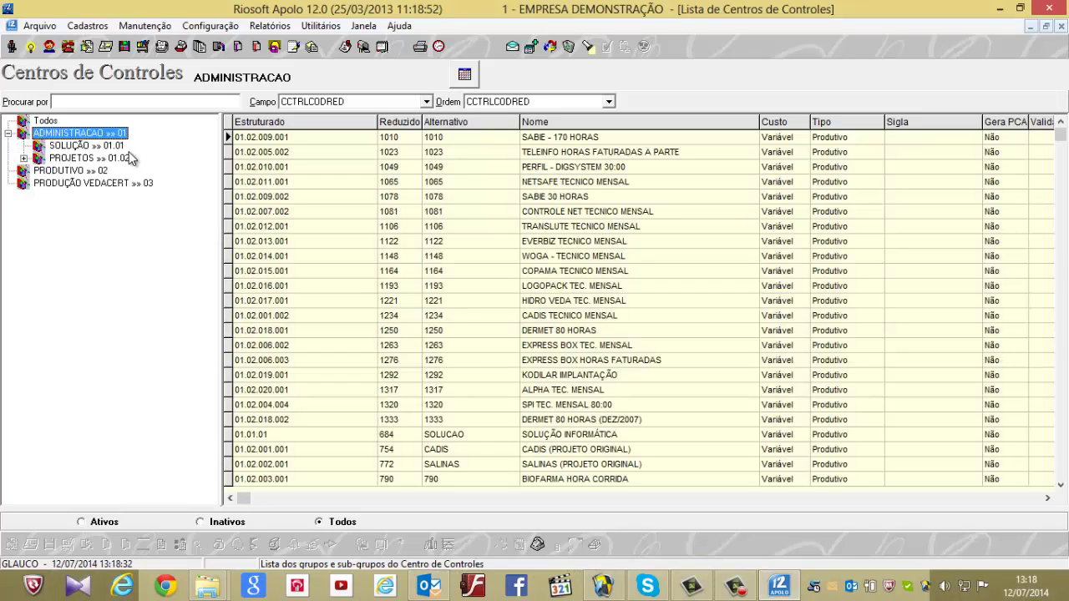
left_click(63, 172)
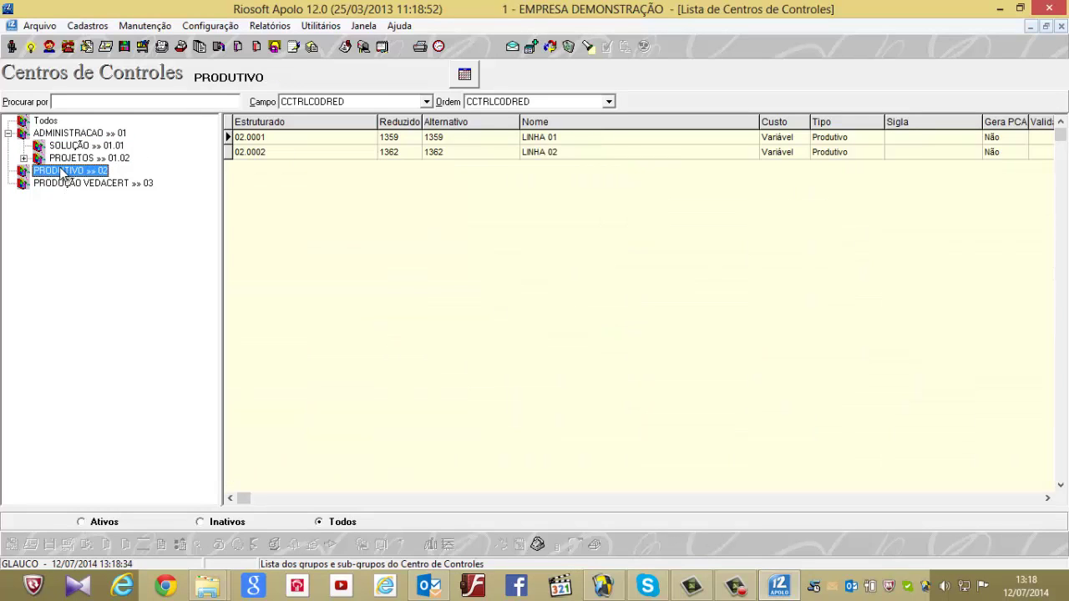
left_click(63, 183)
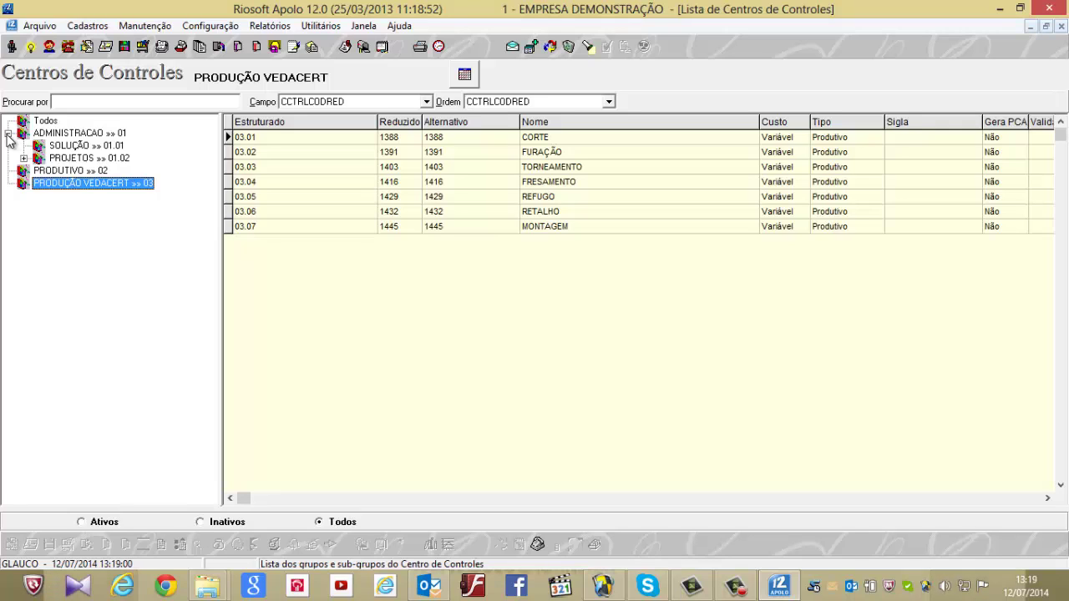
left_click(8, 133)
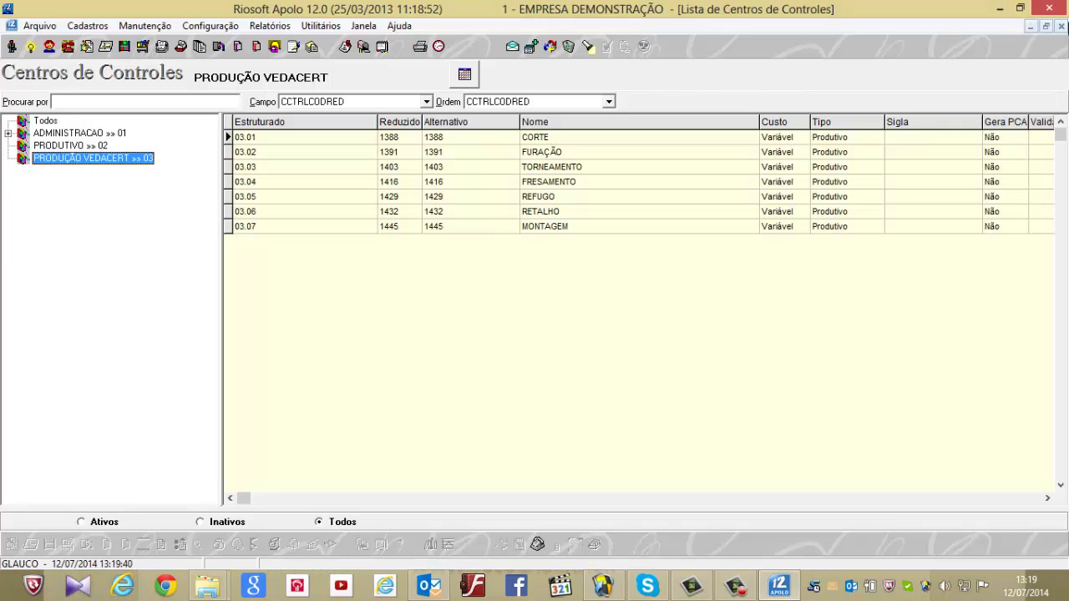
left_click(1063, 27)
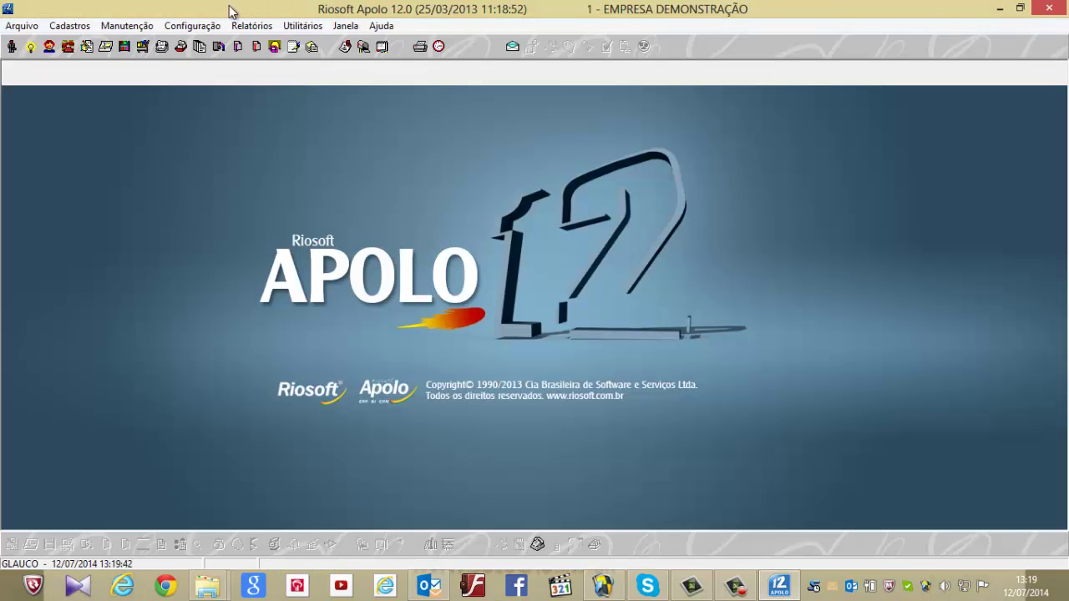
Step: Open the general operations register, maximize its list and show only the PRODUÇÃO group's operations
left_click(67, 26)
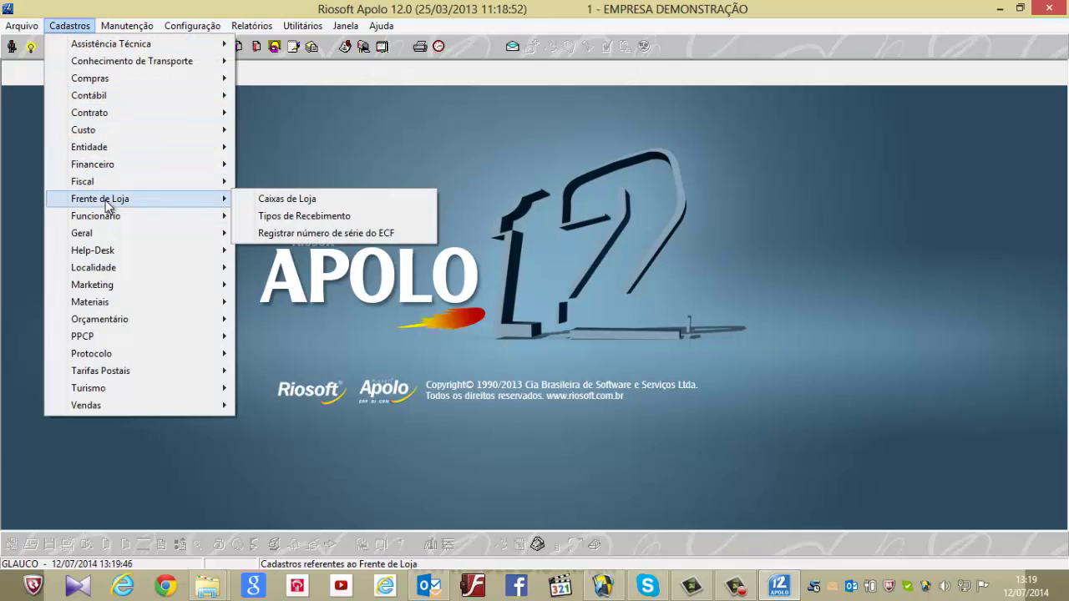
mouse_move(94, 232)
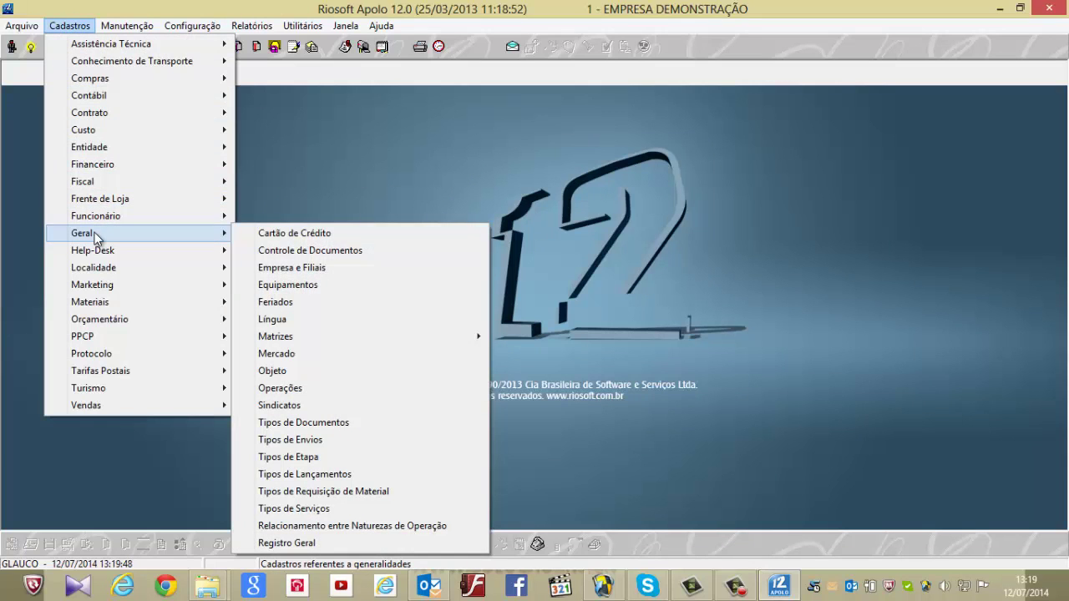
left_click(280, 388)
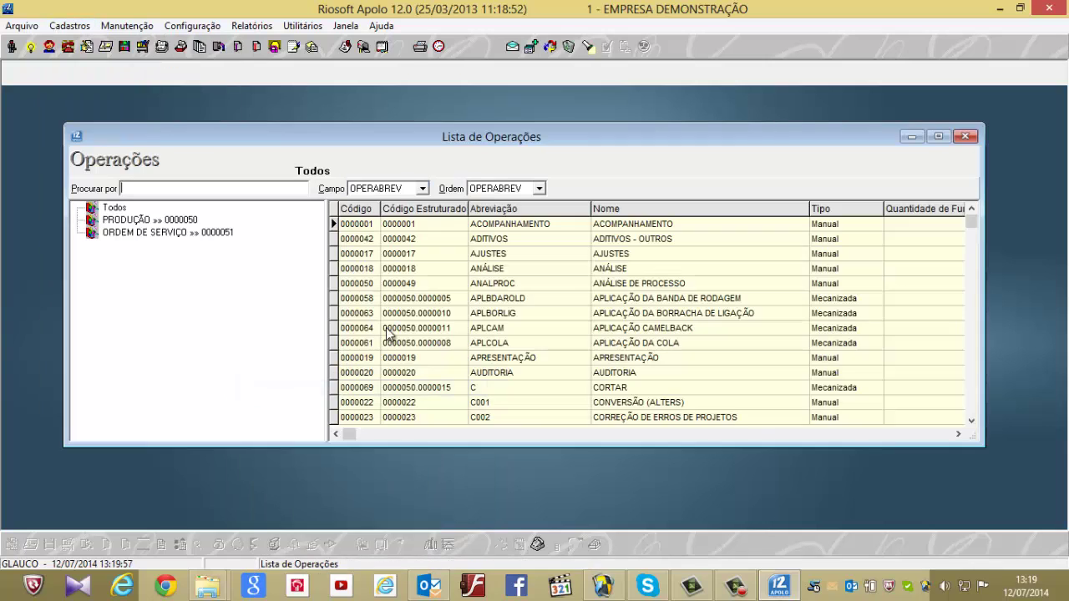
double_click(507, 138)
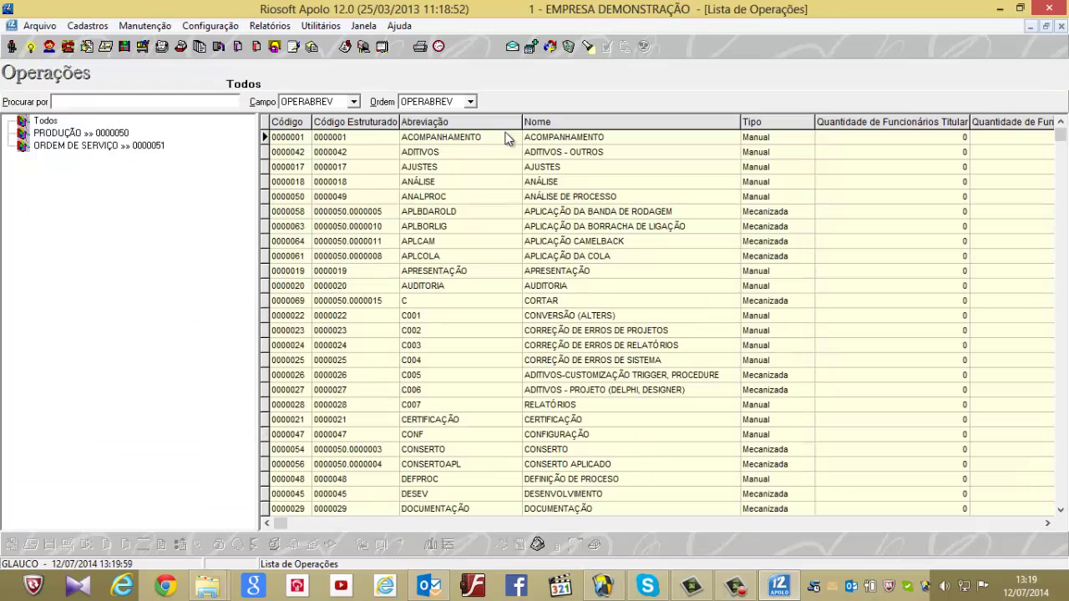
left_click(61, 135)
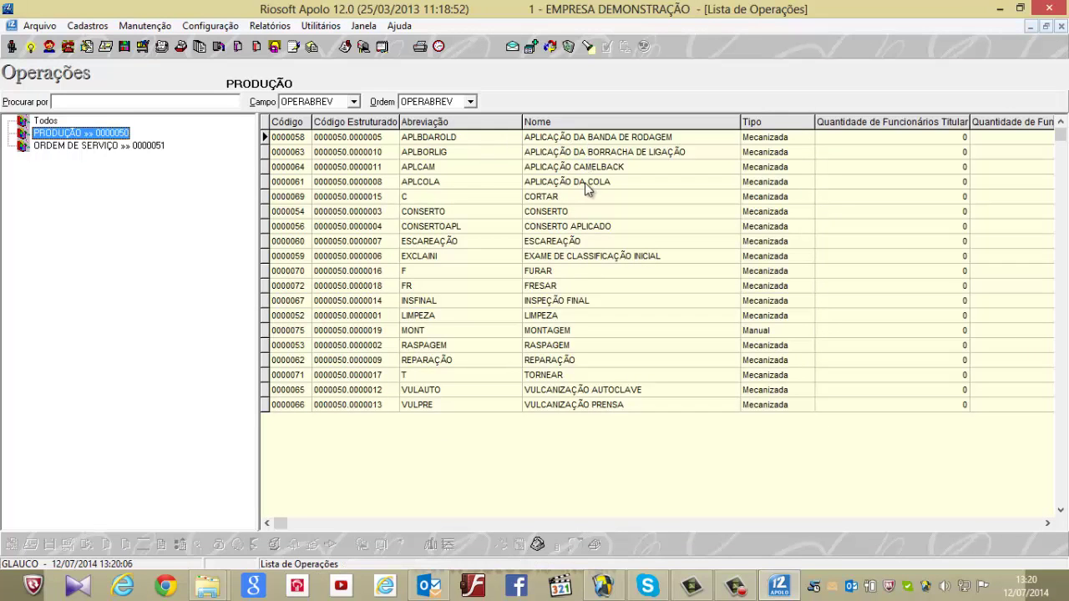
Step: Check the activity linked to the TORNEAR operation in its record, and close the record without changes and the operations list
left_click(572, 334)
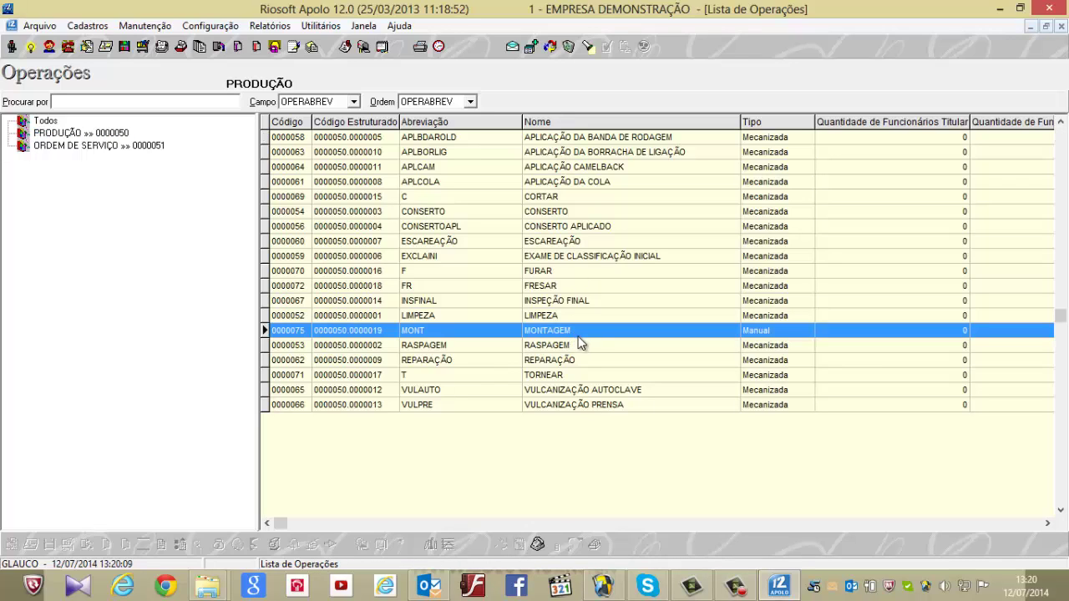
left_click(559, 378)
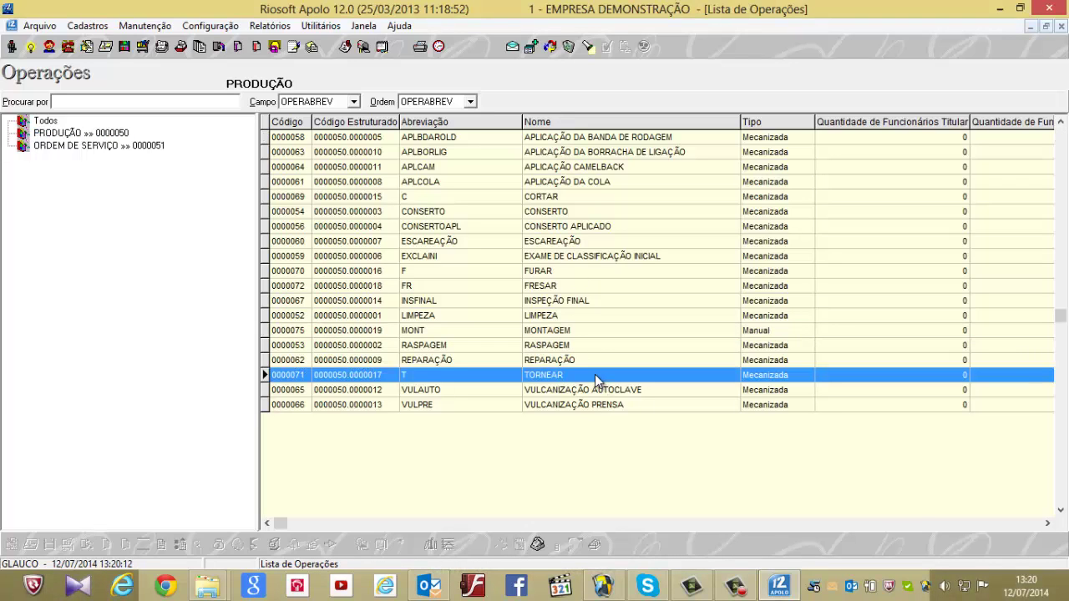
double_click(598, 377)
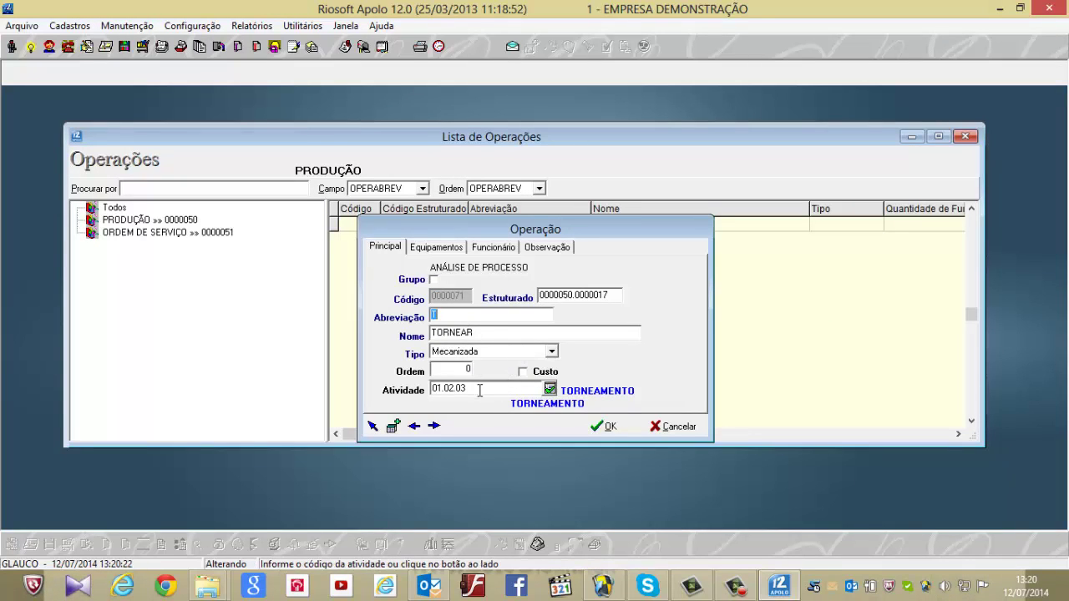
left_click(672, 426)
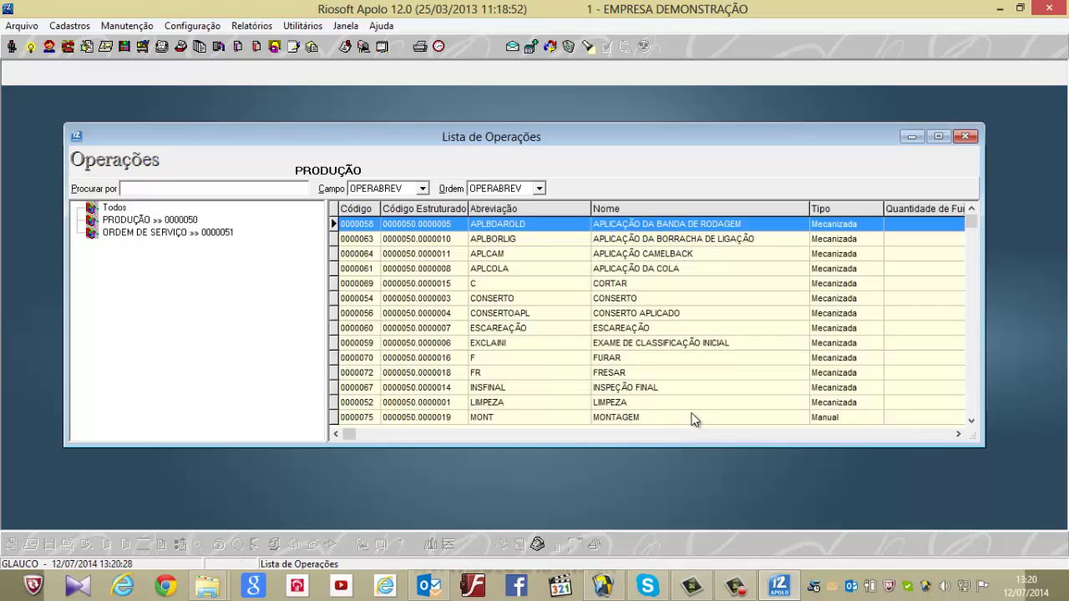
left_click(964, 137)
Step: Open the record of the CORTE activity (01.02.01) from the cost activities list
left_click(84, 33)
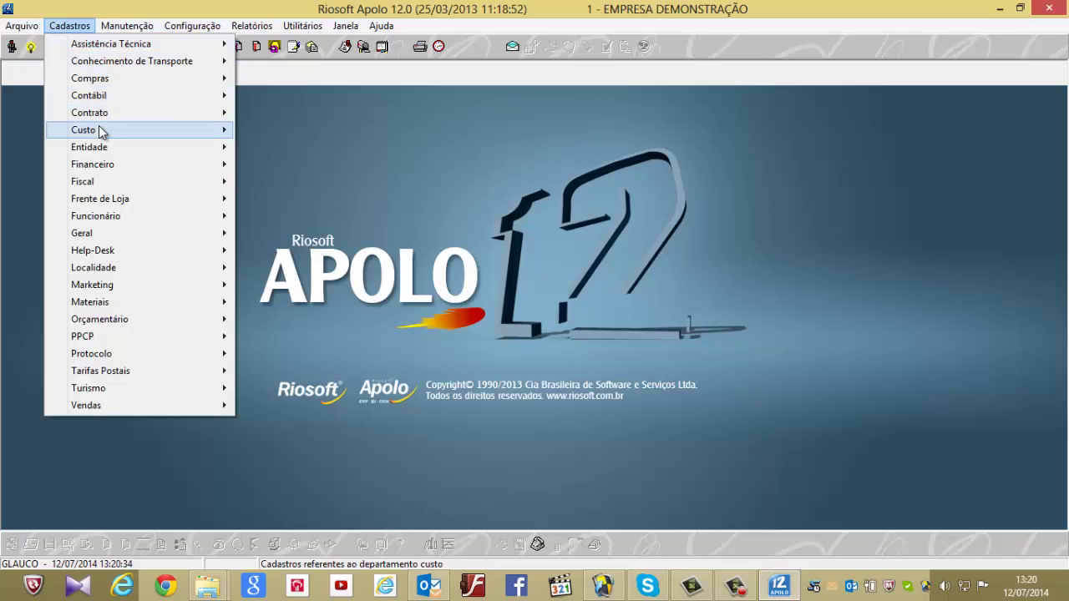
mouse_move(108, 132)
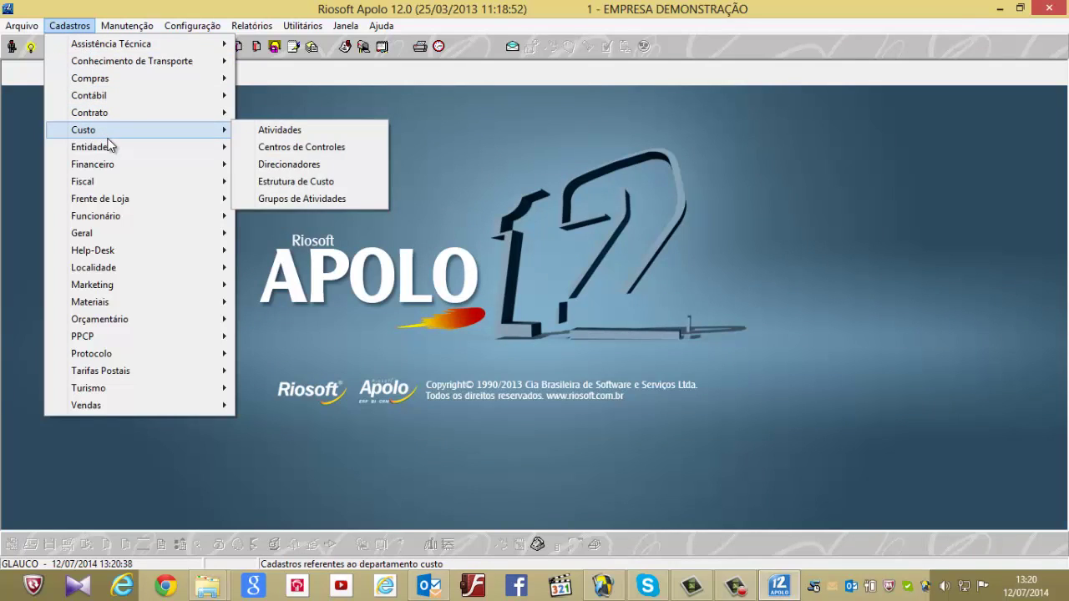
left_click(349, 133)
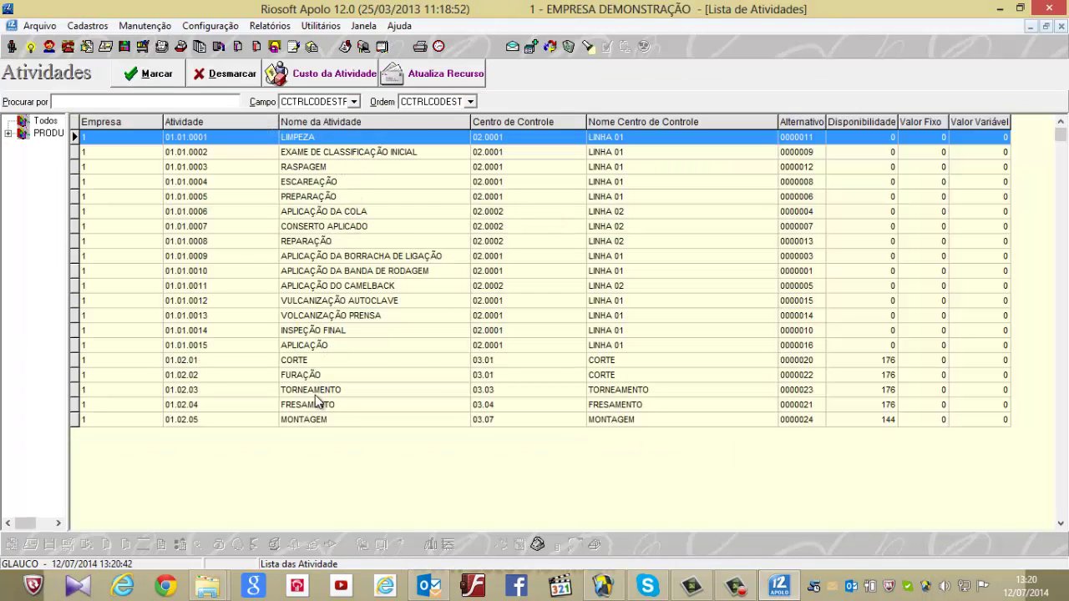
left_click(321, 364)
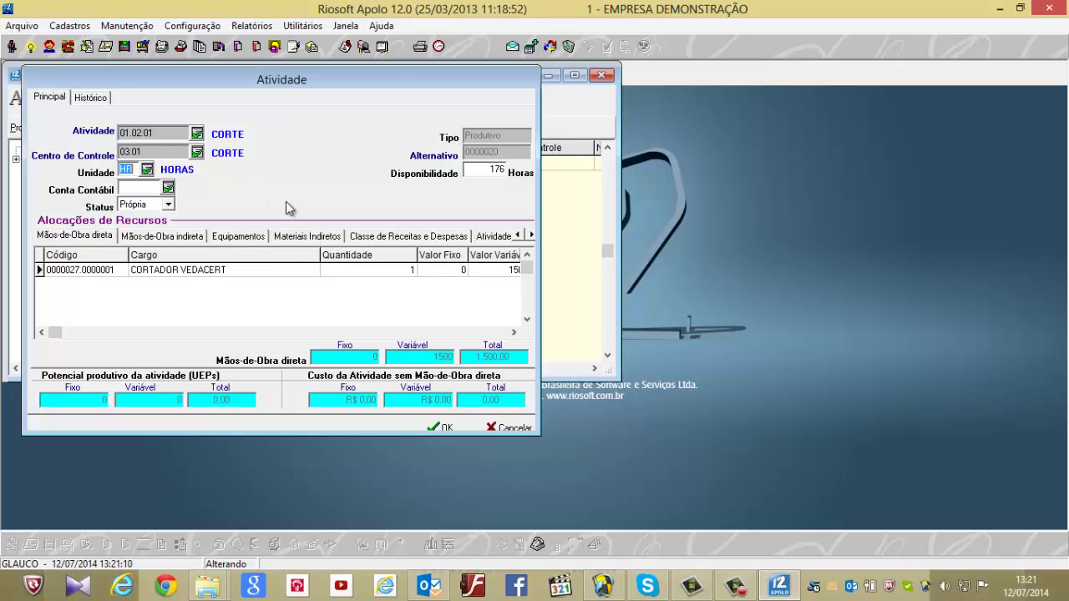
Step: Cancel the CORTE activity record, and review the maximized activities list with a wider group tree before closing it
left_click(507, 427)
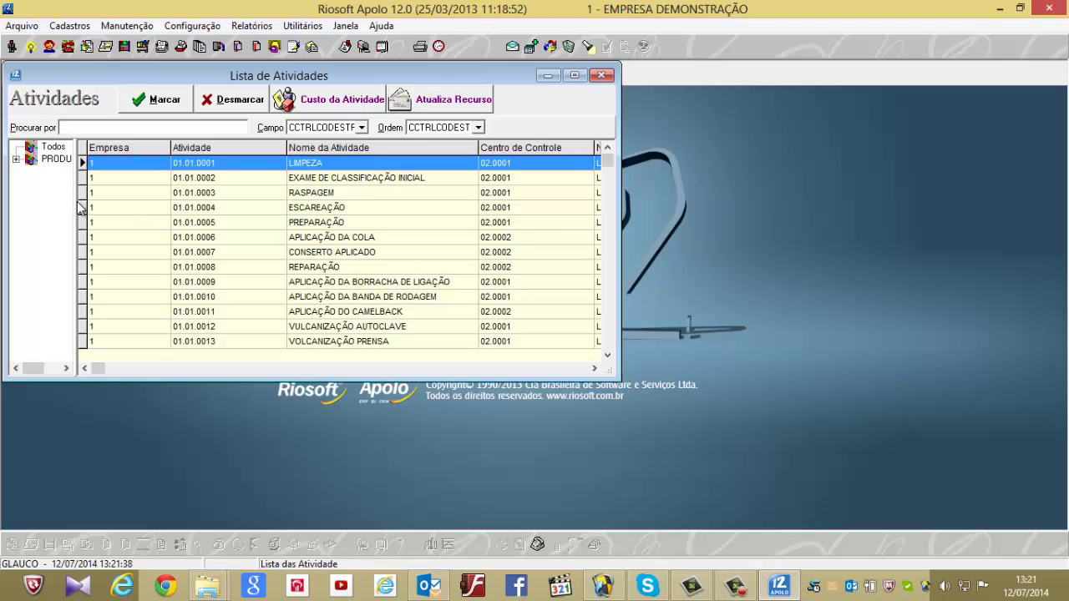
left_click_drag(80, 209, 204, 189)
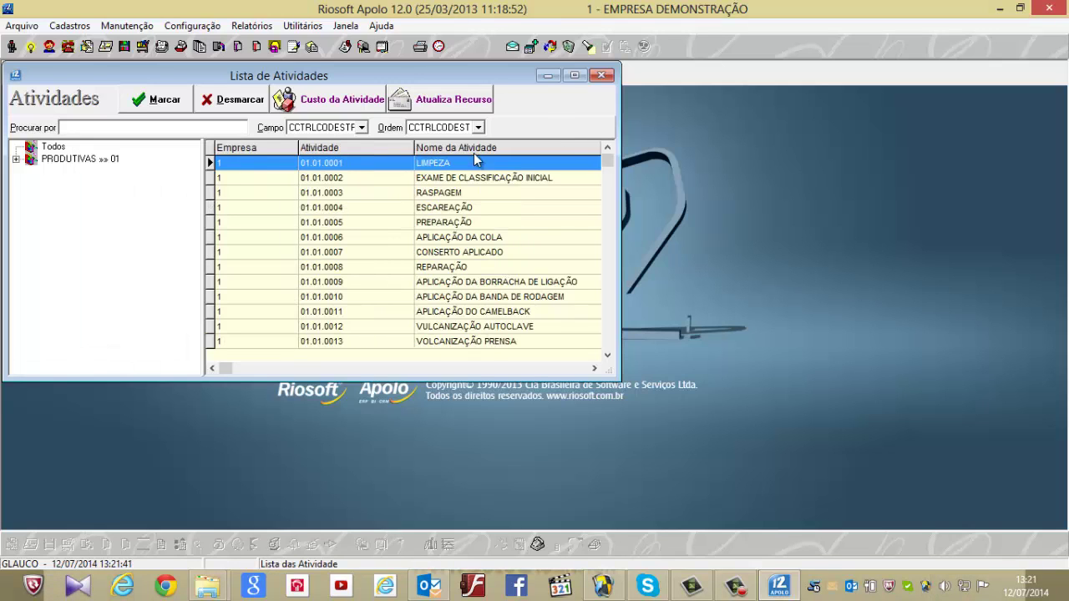
left_click(575, 76)
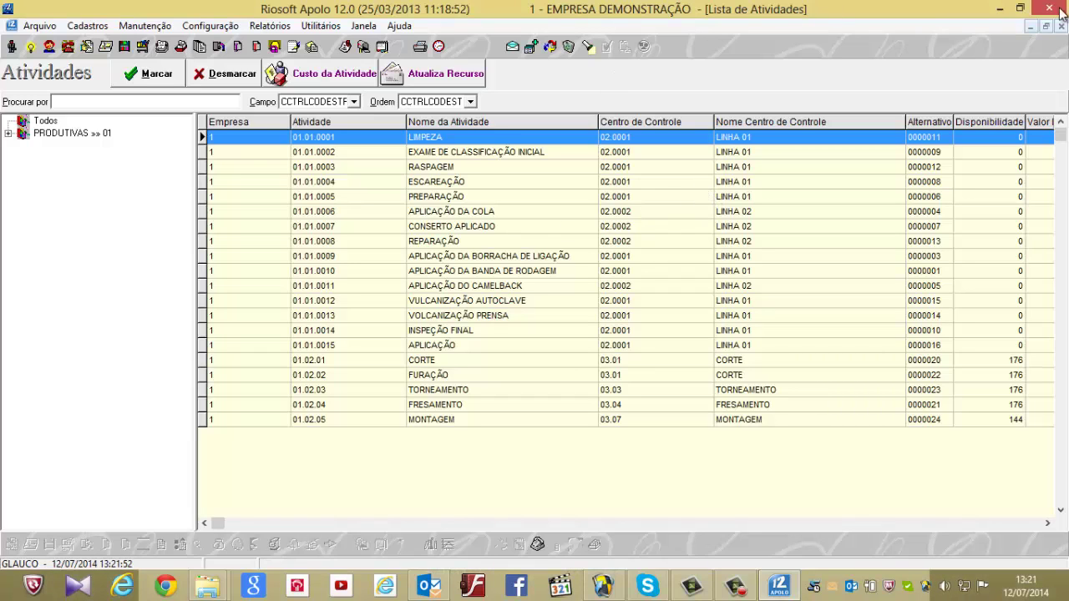
mouse_move(1067, 1)
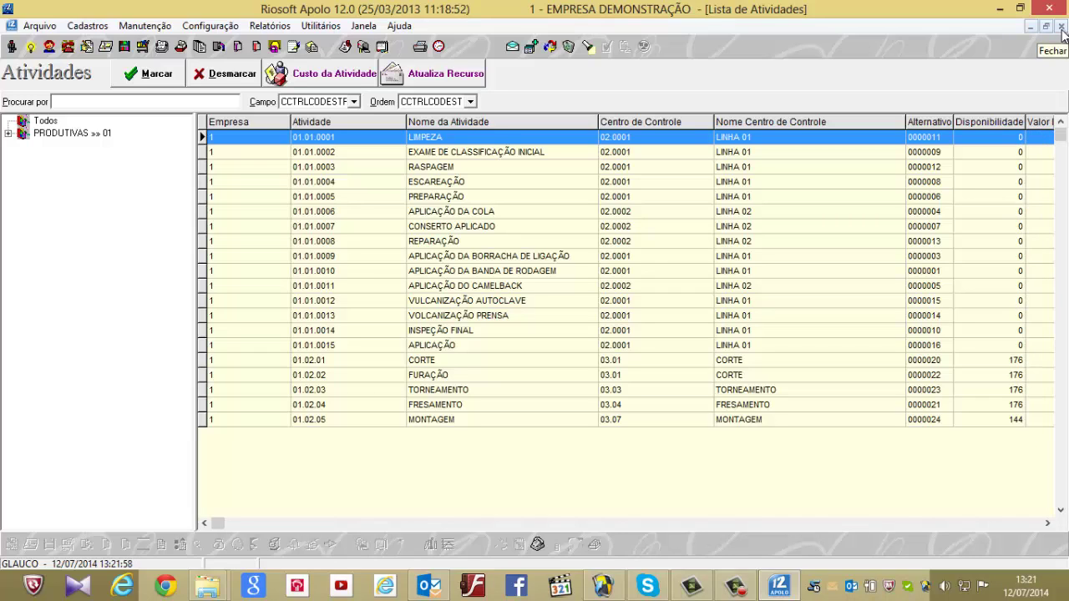
left_click(1060, 26)
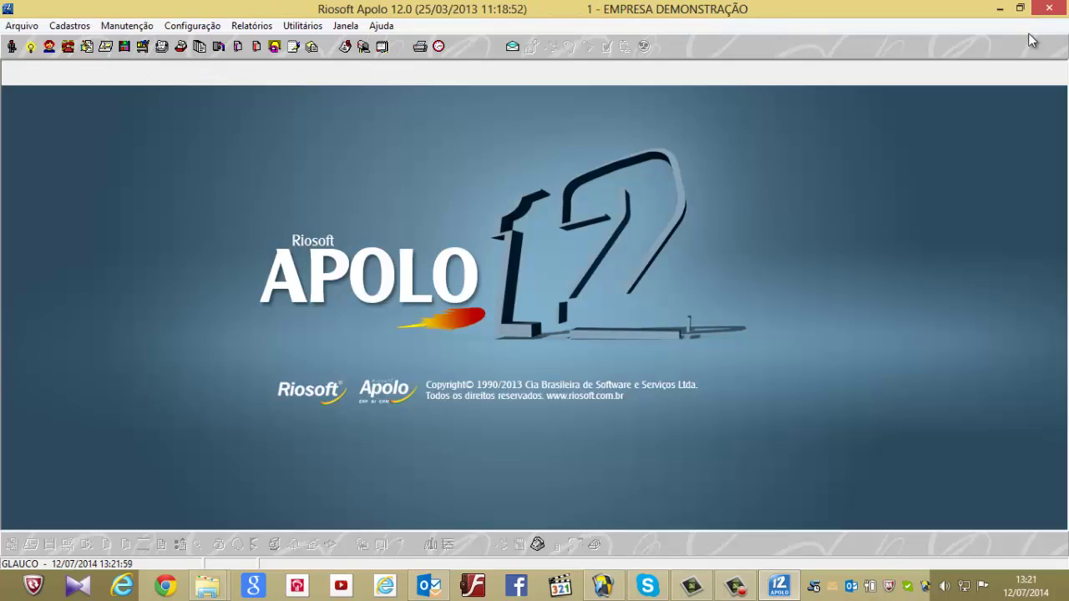
Step: Open the materials product register and review the SELOS MECANICOS and PRODUÇÃO groups under DEMO PRODUÇÃO, ACABADOS
left_click(61, 25)
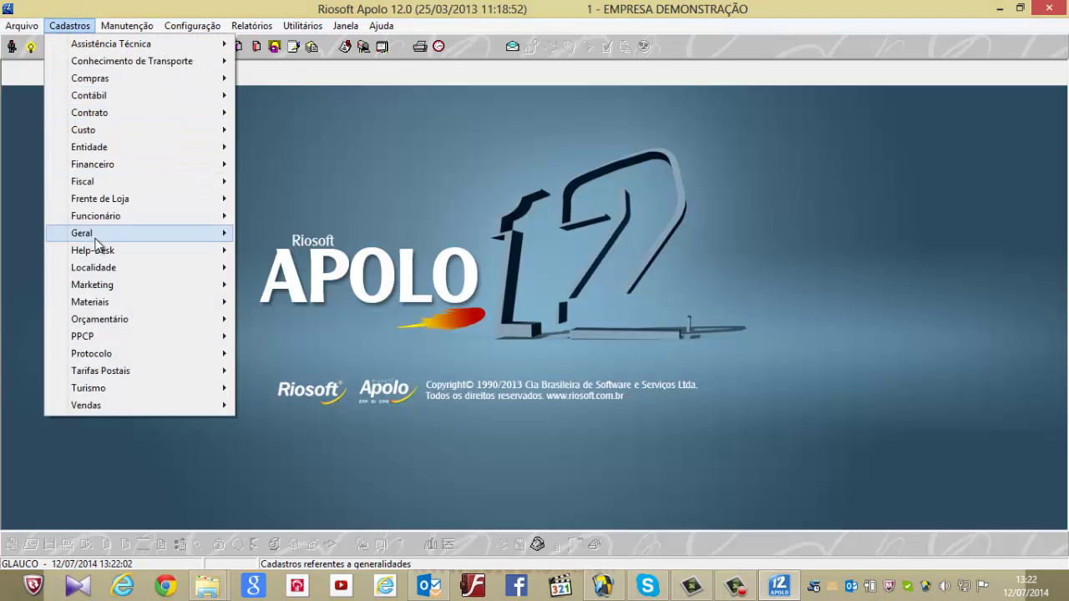
mouse_move(105, 301)
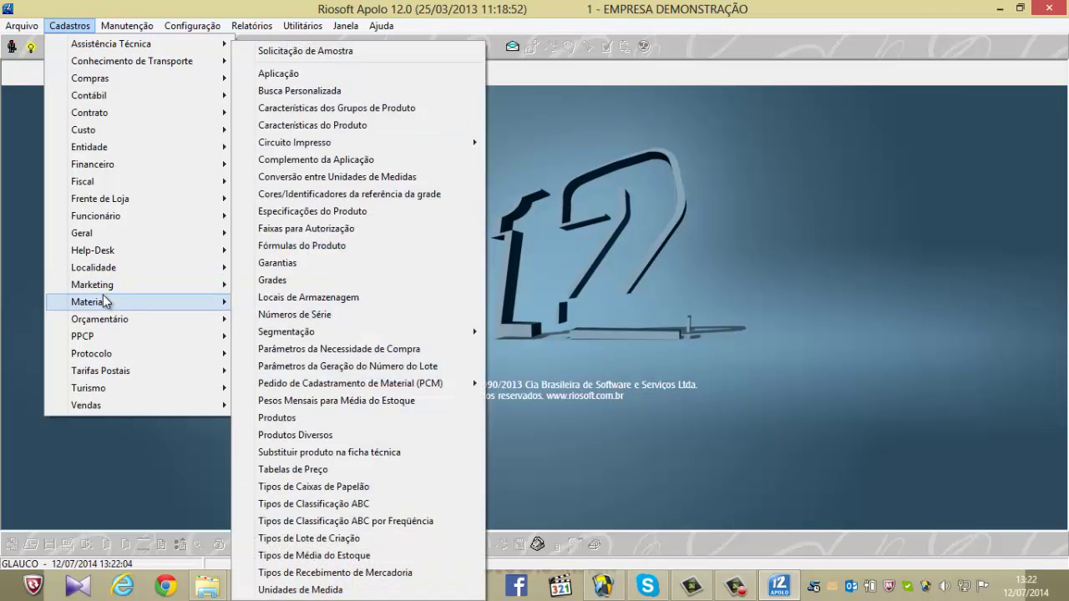
left_click(299, 422)
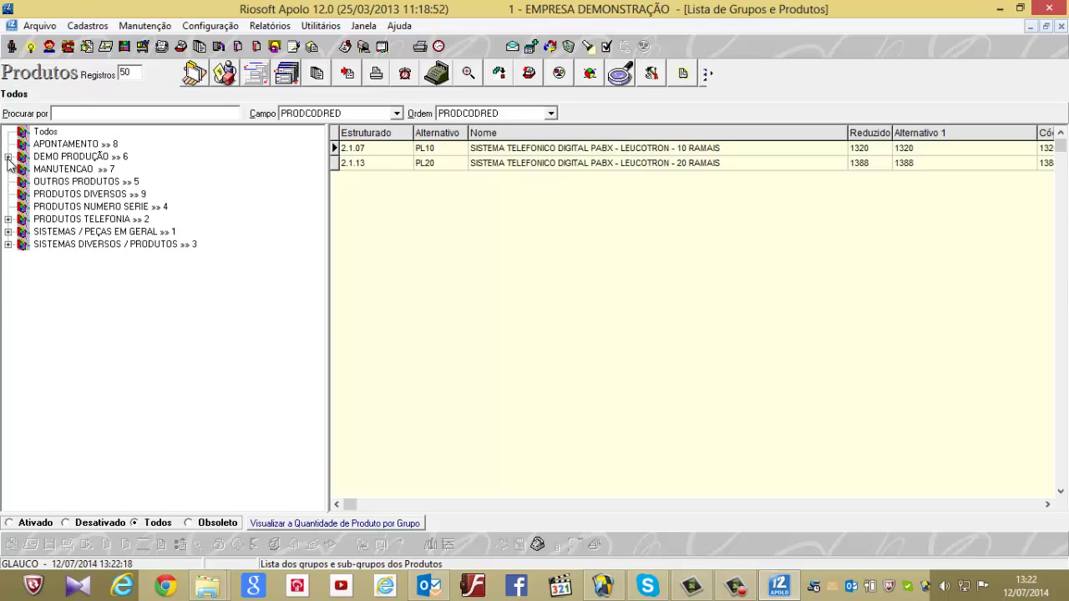
left_click(8, 157)
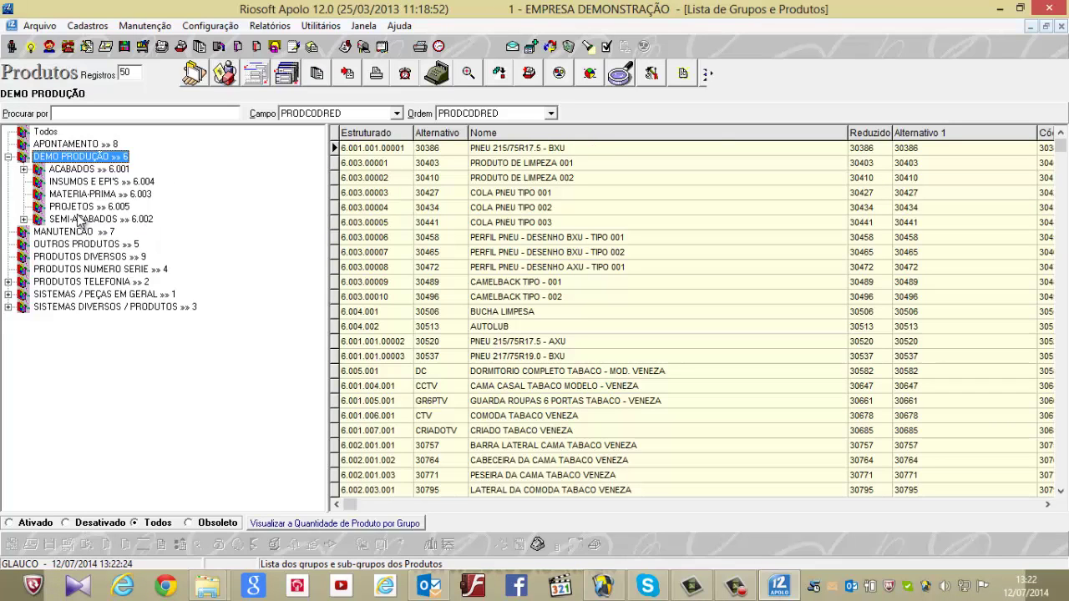
left_click(25, 170)
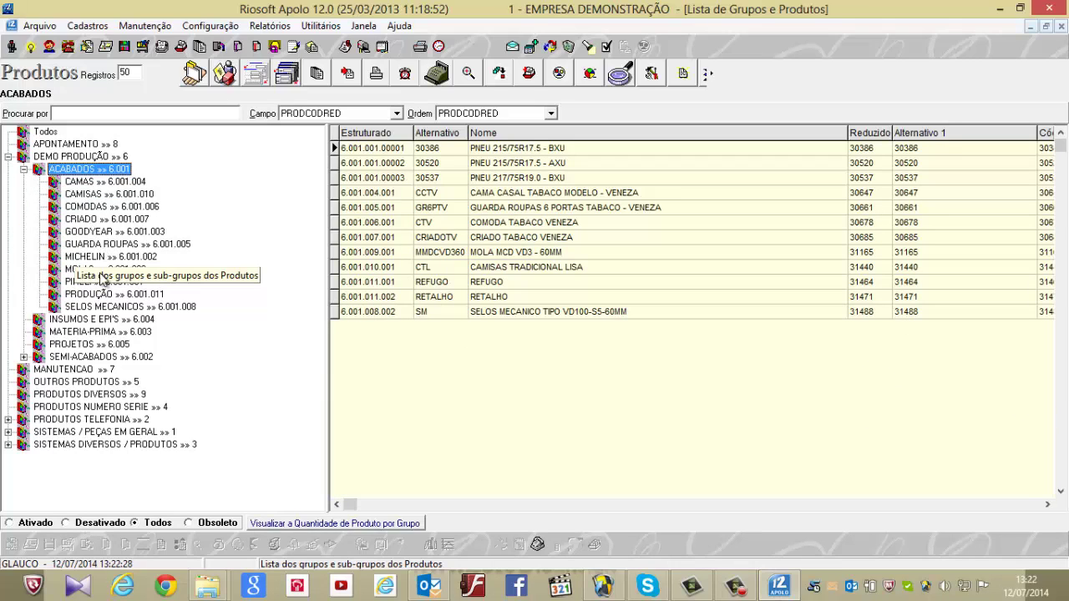
left_click(92, 307)
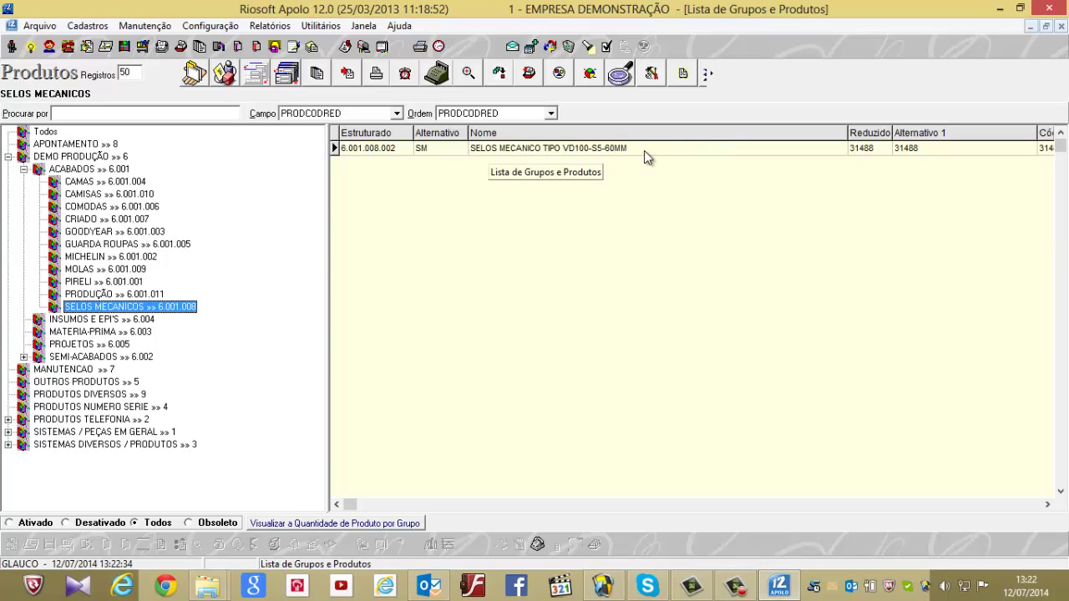
left_click(87, 294)
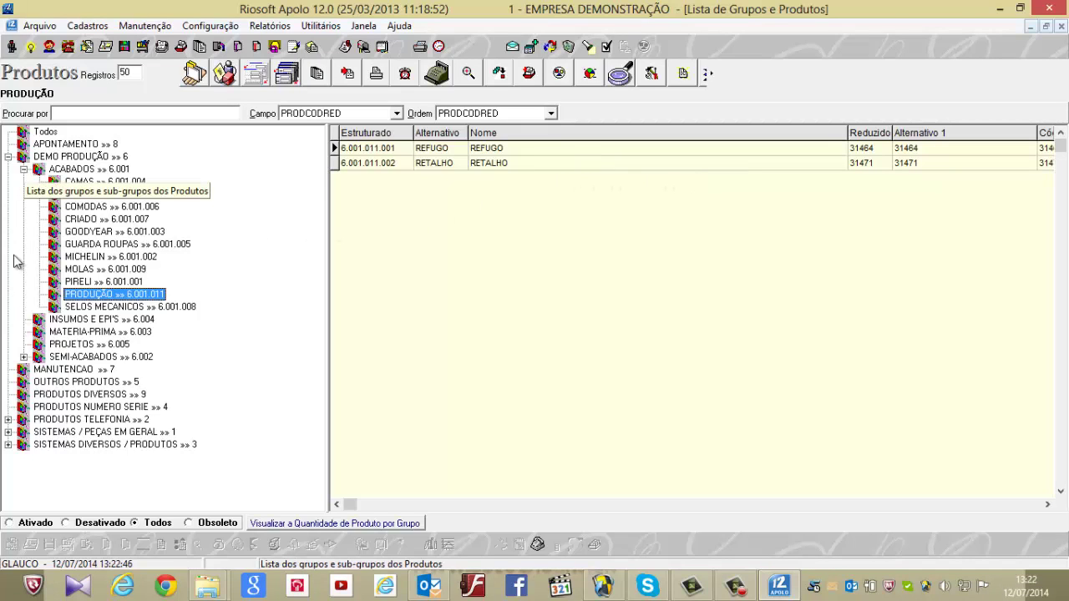
Step: Show the products of the ANEIS group under SEMI-ACABADOS and go through its ring products one by one
left_click(31, 359)
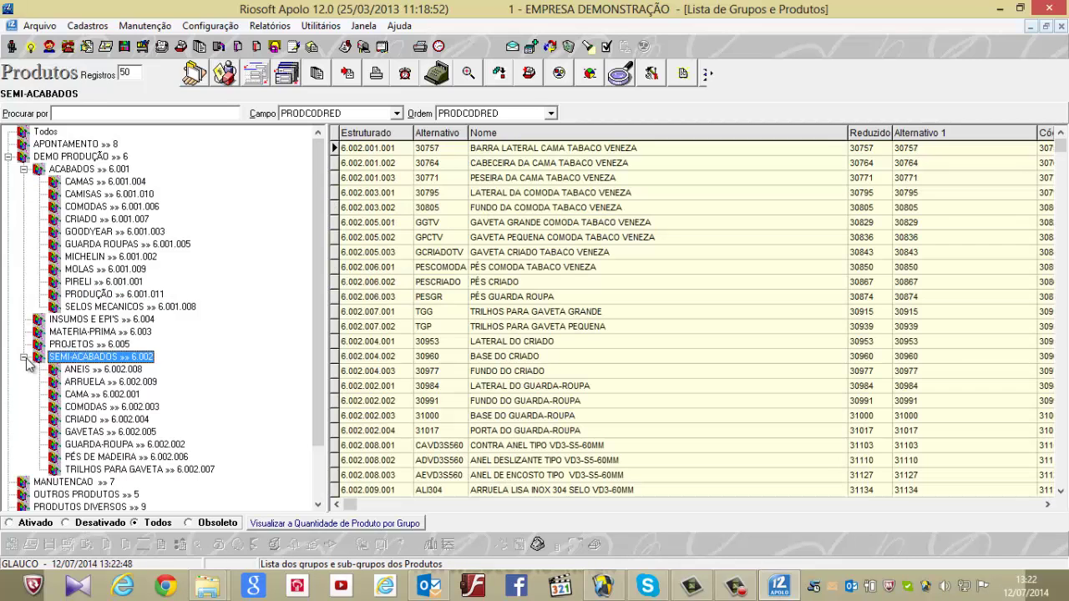
left_click(98, 370)
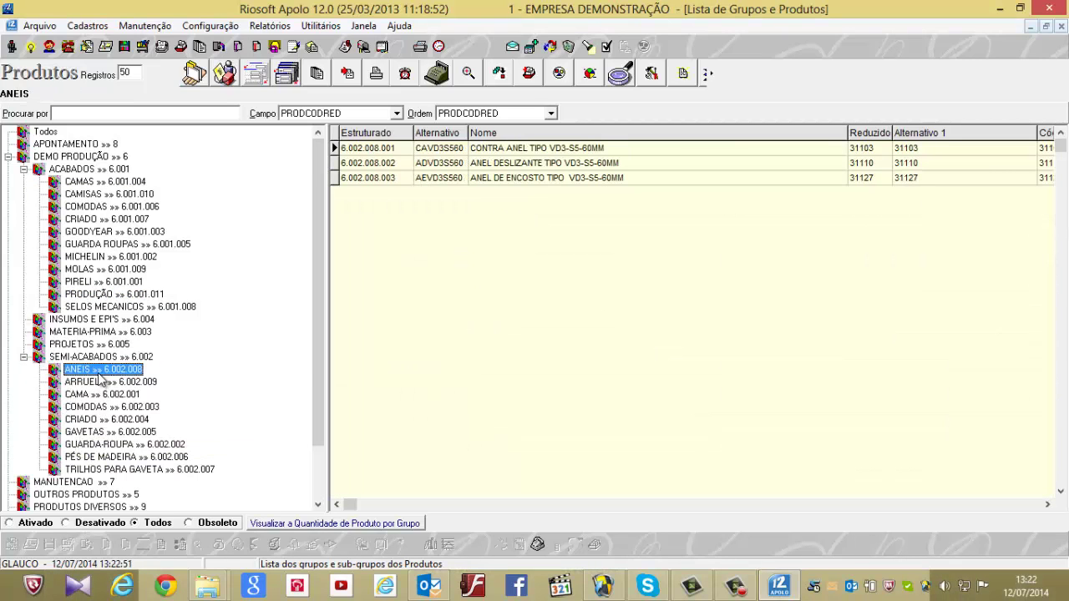
left_click(521, 153)
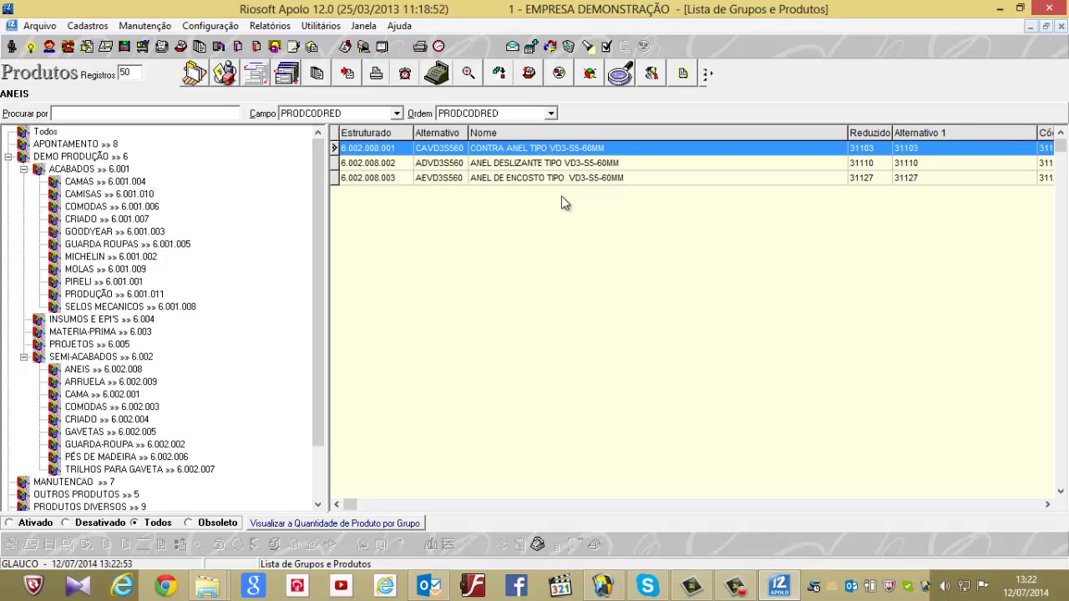
left_click(512, 165)
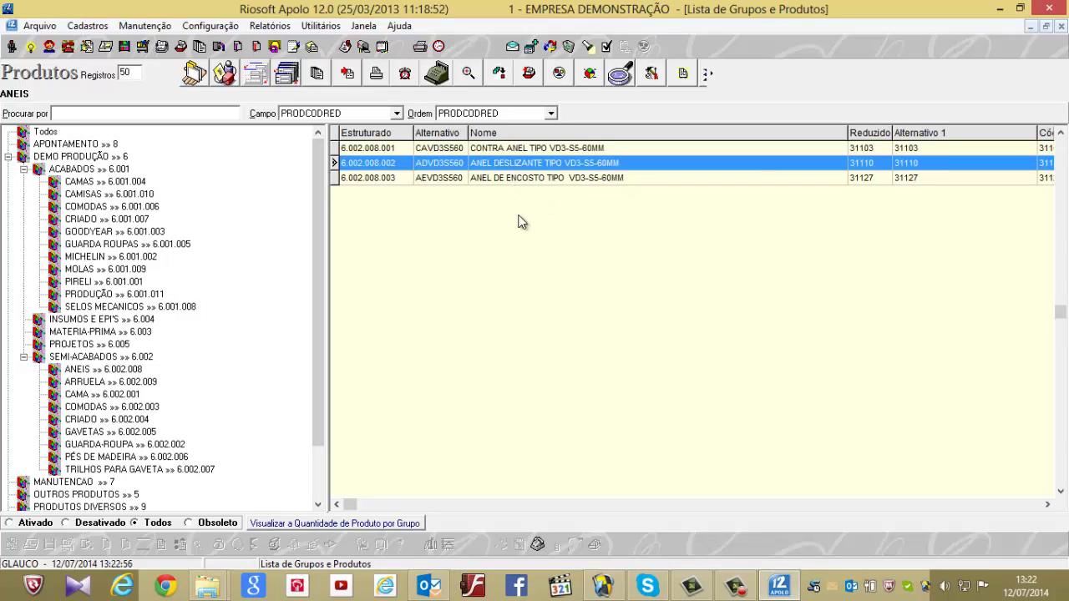
left_click(517, 178)
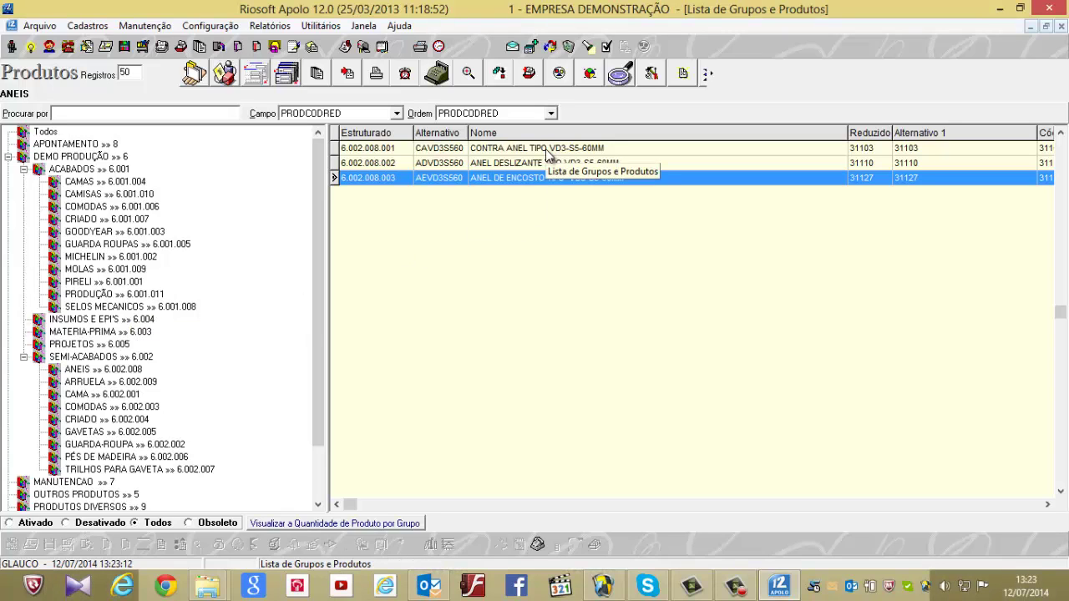
Step: Check the technical sheets of the CONTRA ANEL, ANEL DESLIZANTE and ANEL DE ENCOSTO products (VD3-S5-60MM), closing each one after viewing
left_click(495, 152)
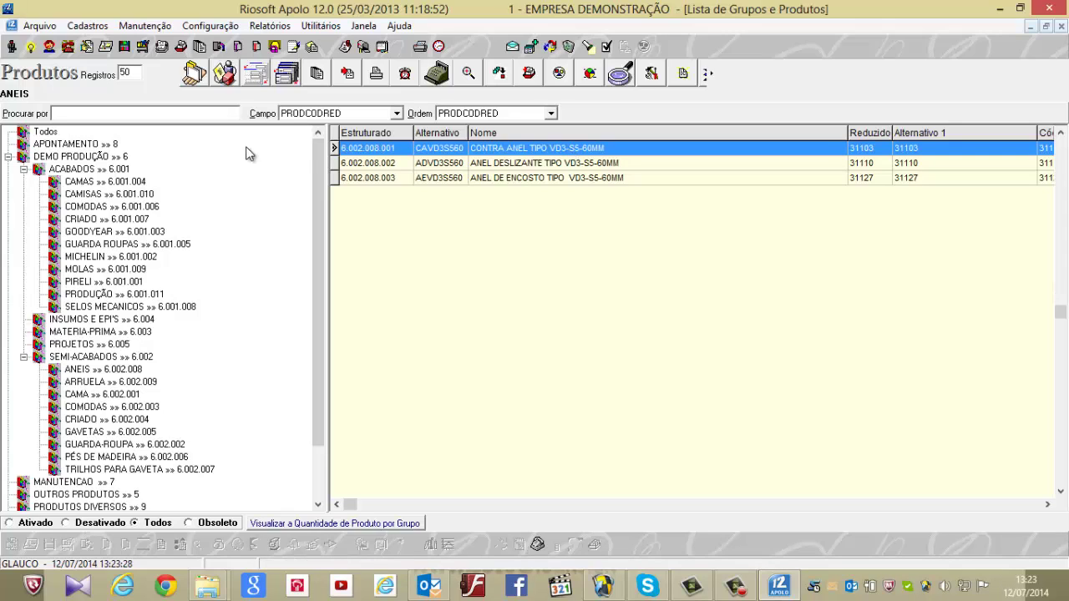
left_click(316, 74)
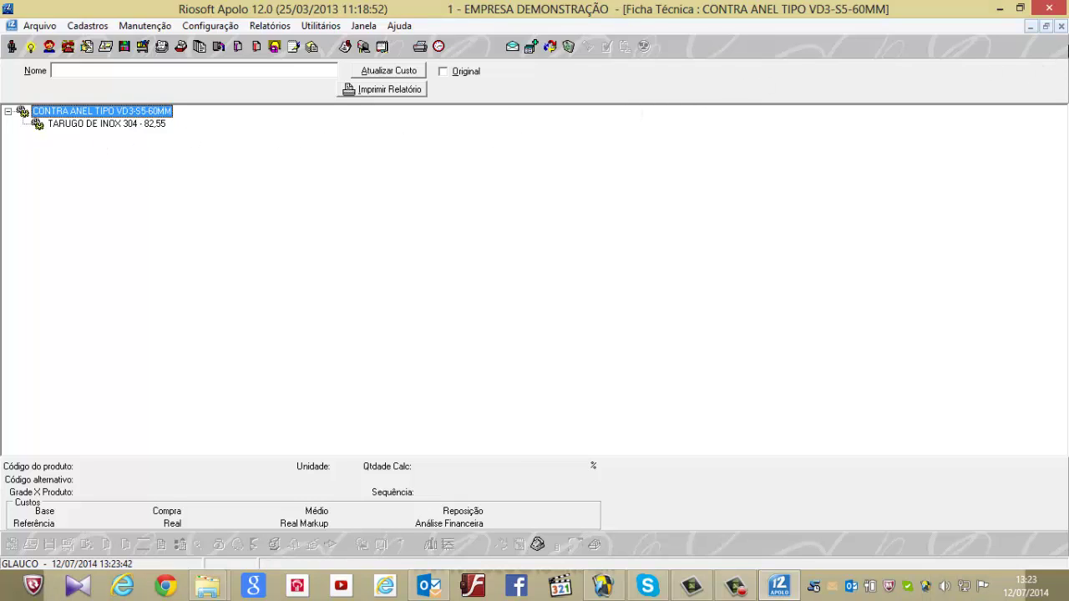
left_click(1060, 28)
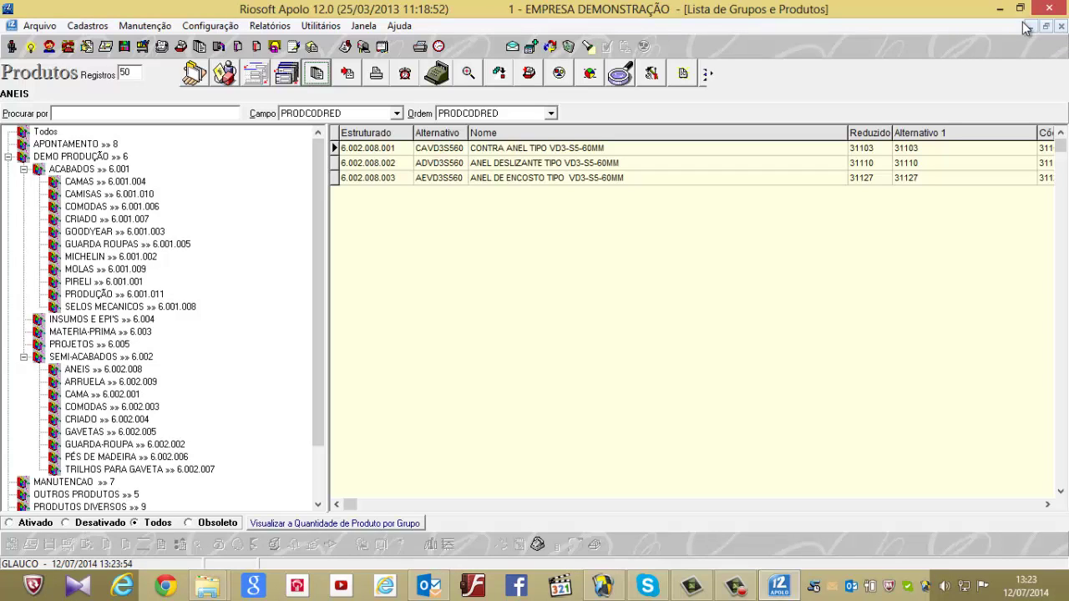
left_click(604, 165)
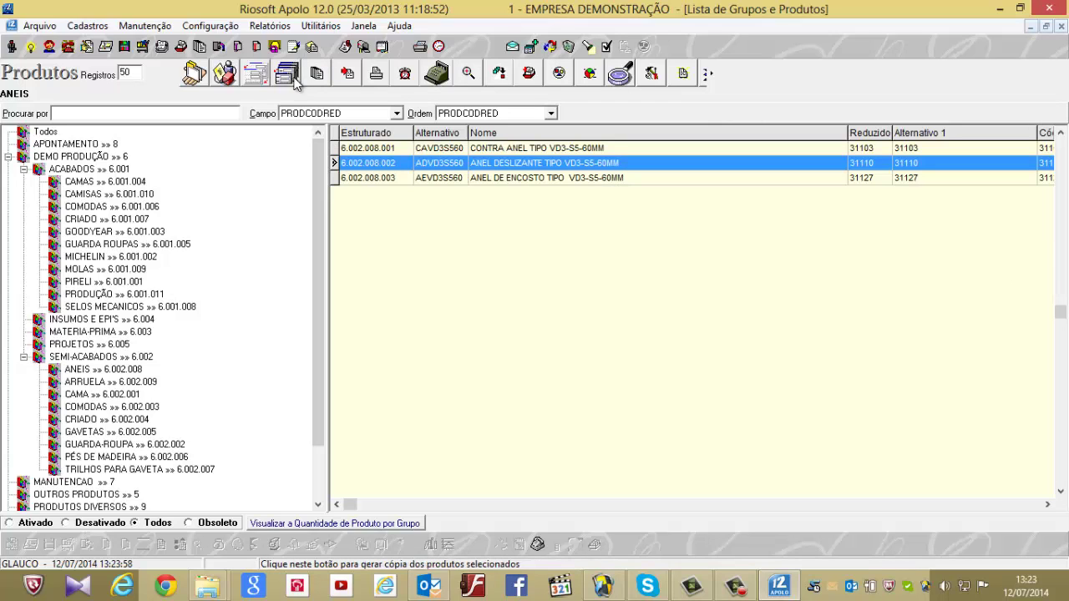
left_click(321, 76)
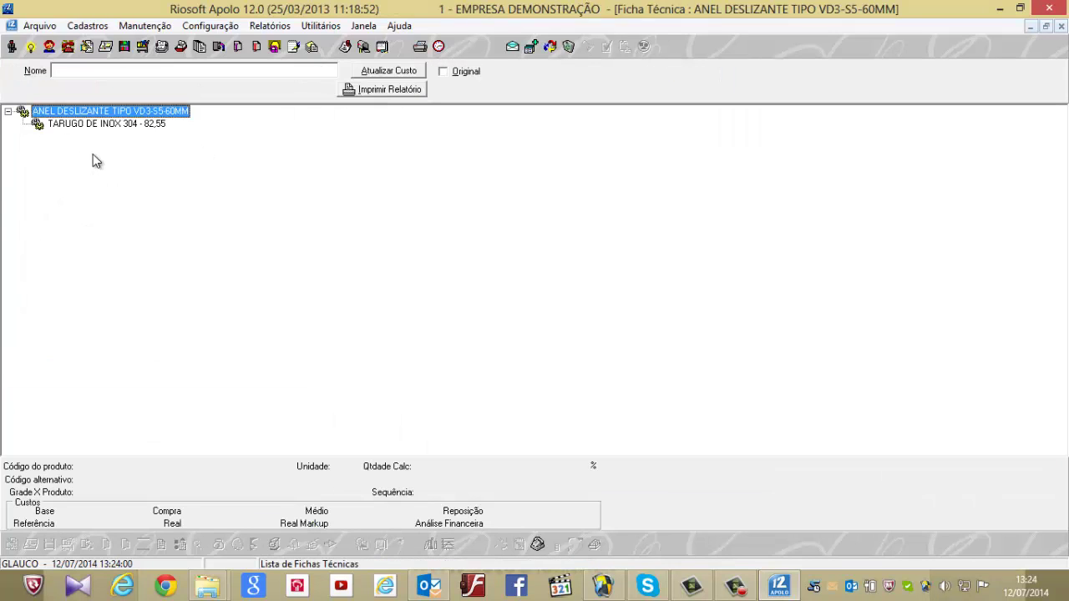
left_click(1060, 26)
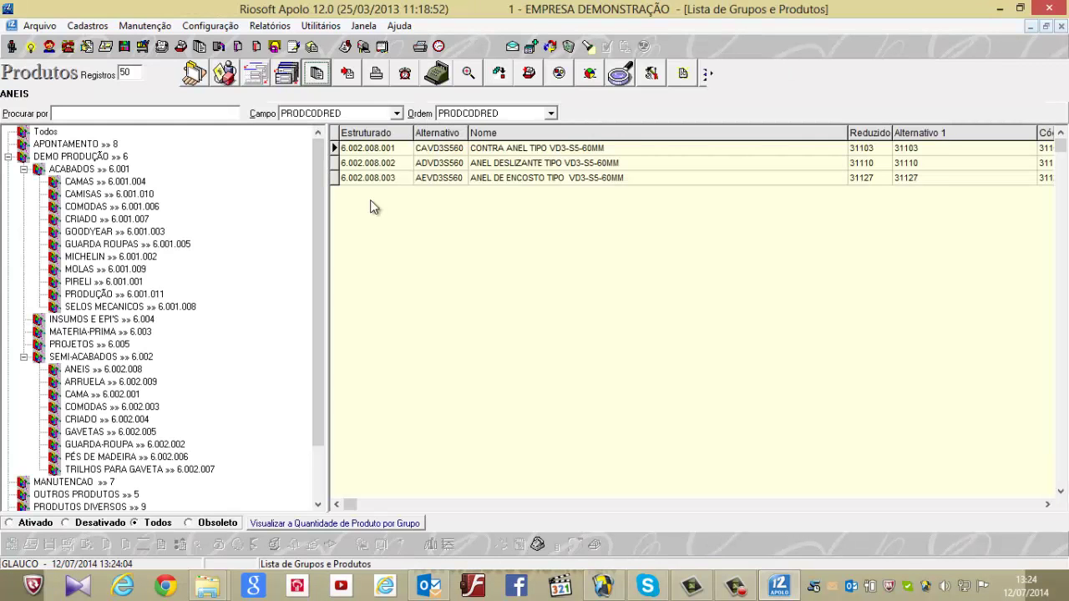
left_click(451, 178)
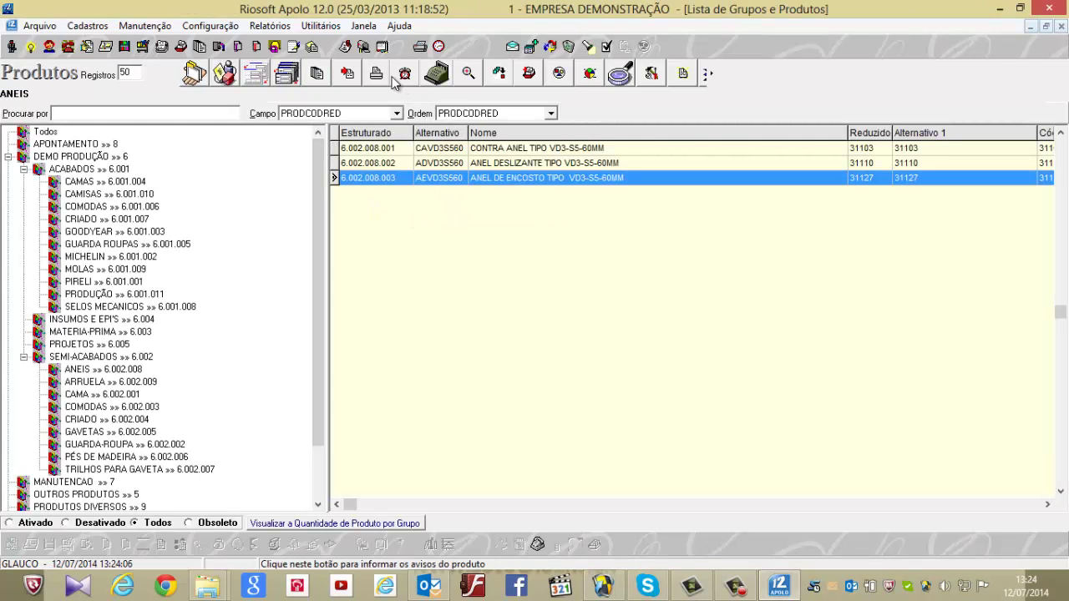
left_click(325, 81)
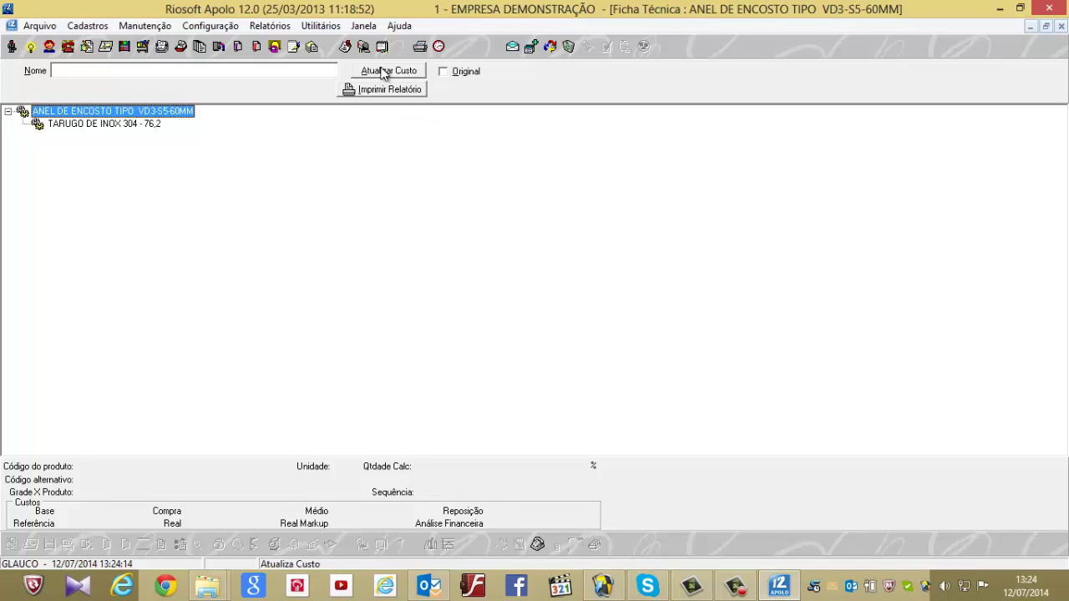
left_click(1061, 27)
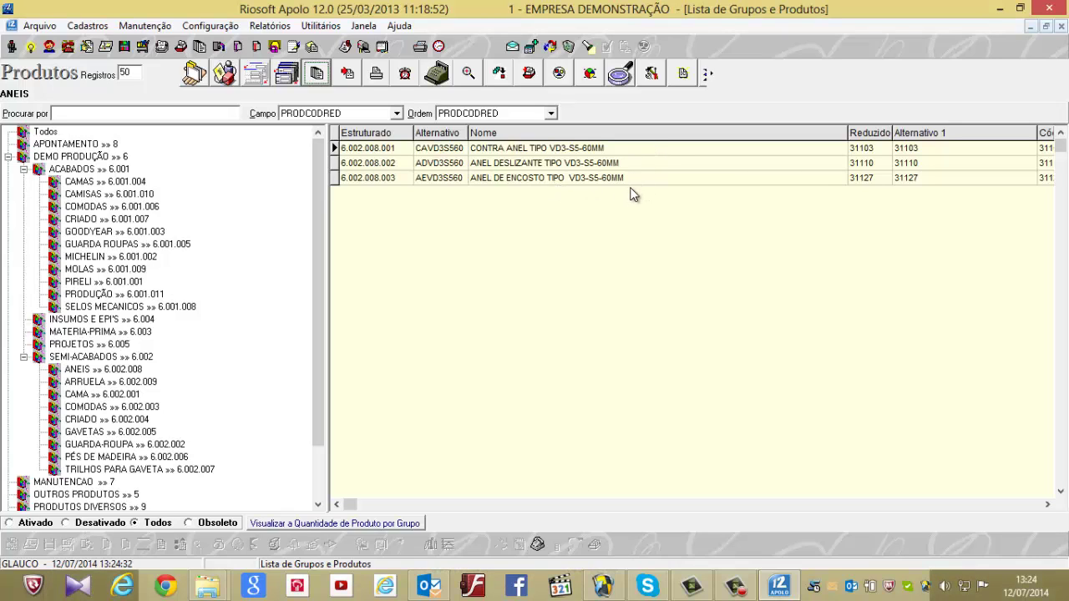
Step: Open the production processes of CONTRA ANEL TIPO VD3-S5-60MM and the record of its CORTAR operation
left_click(590, 147)
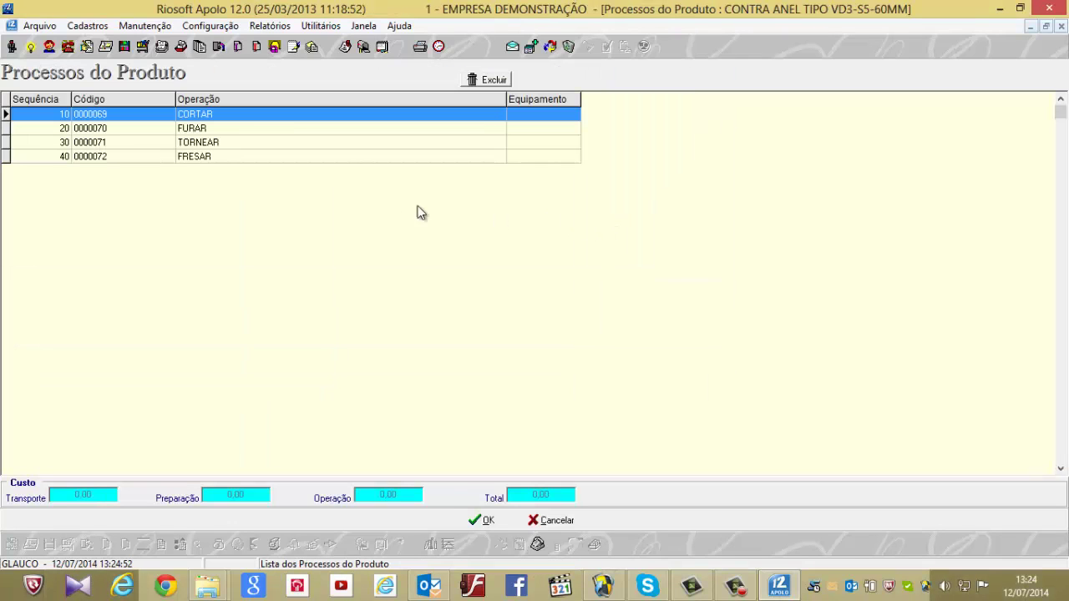
left_click(231, 156)
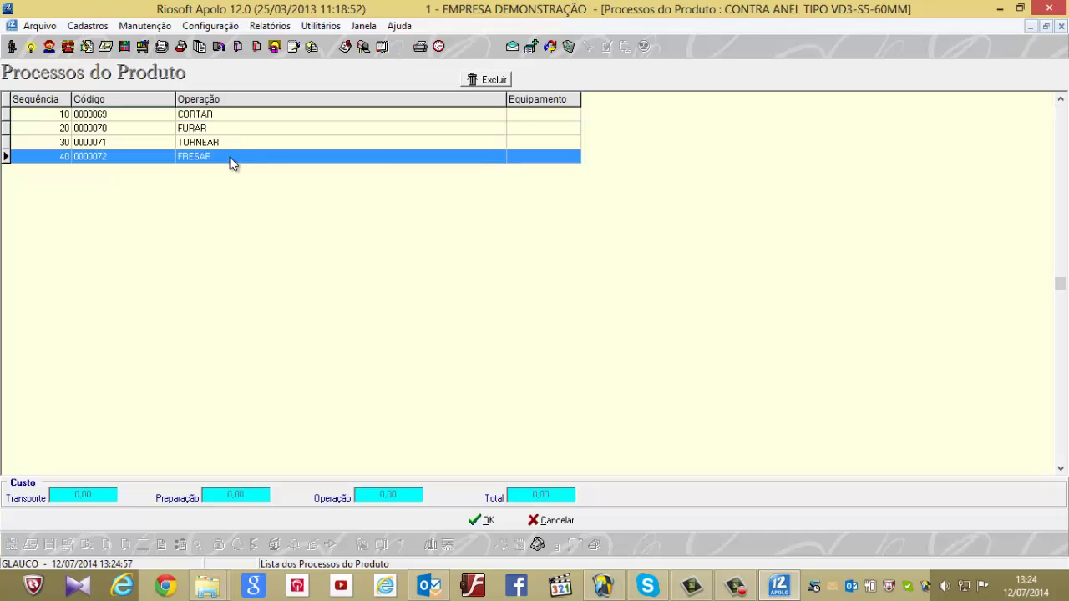
double_click(238, 114)
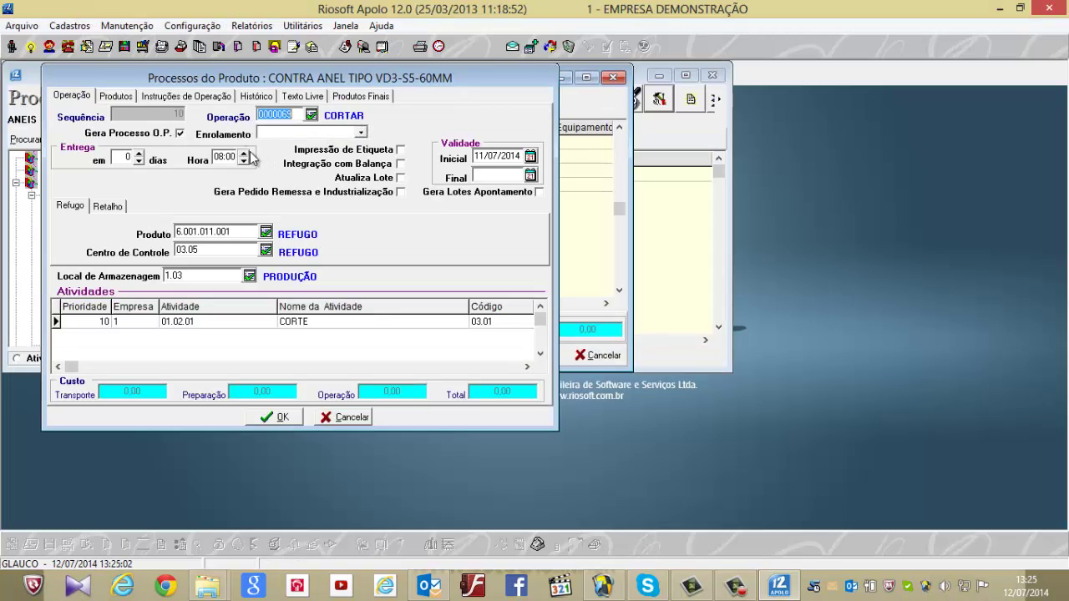
Step: Check the CORTAR operation's Retalho and Refugo settings, and close the record and the process list without changes
left_click(107, 209)
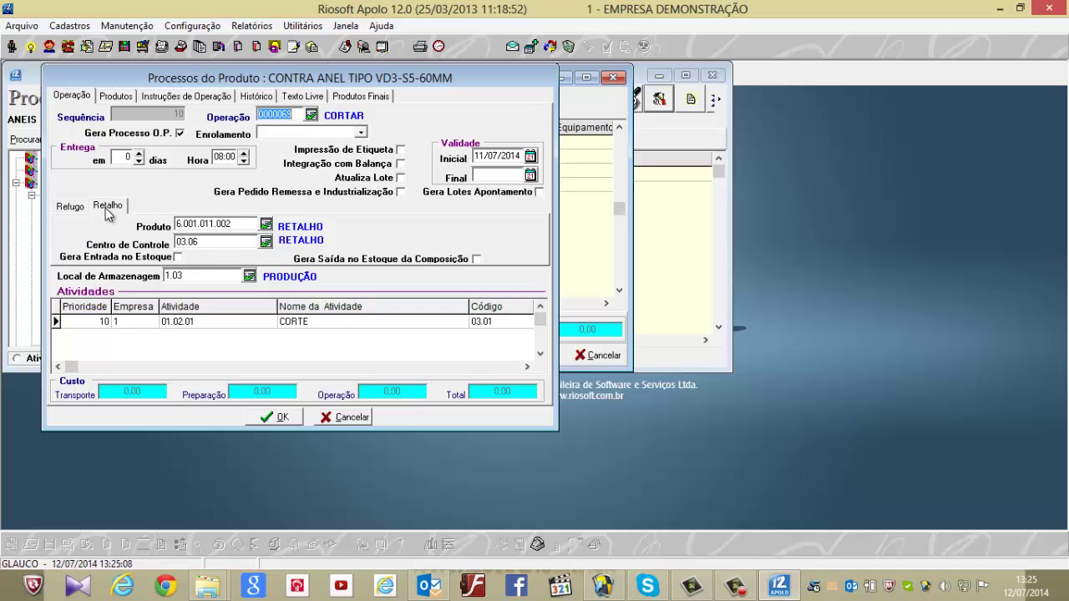
left_click(82, 208)
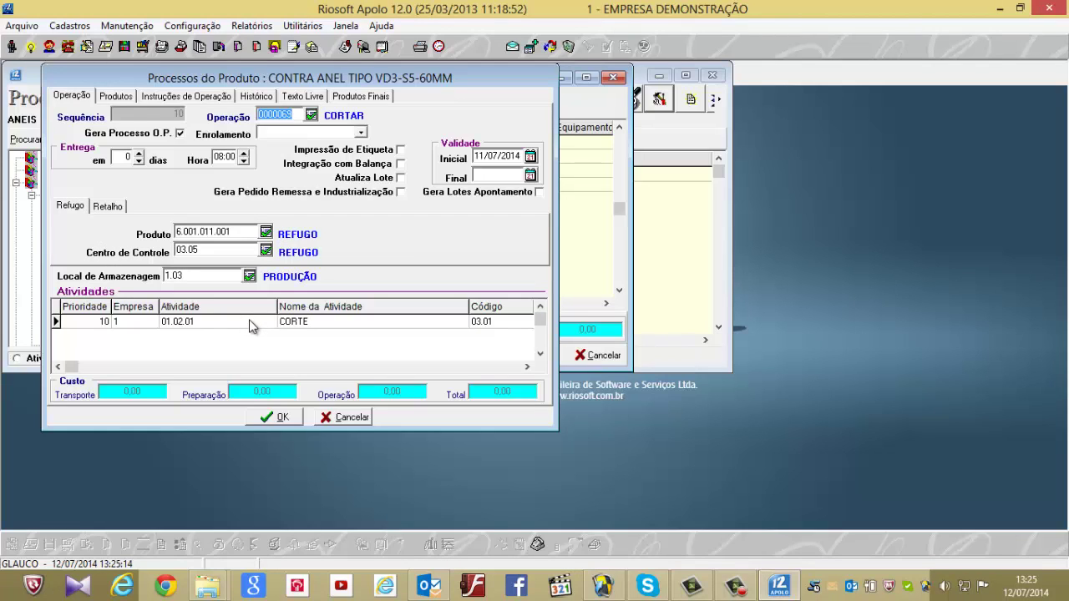
left_click(341, 418)
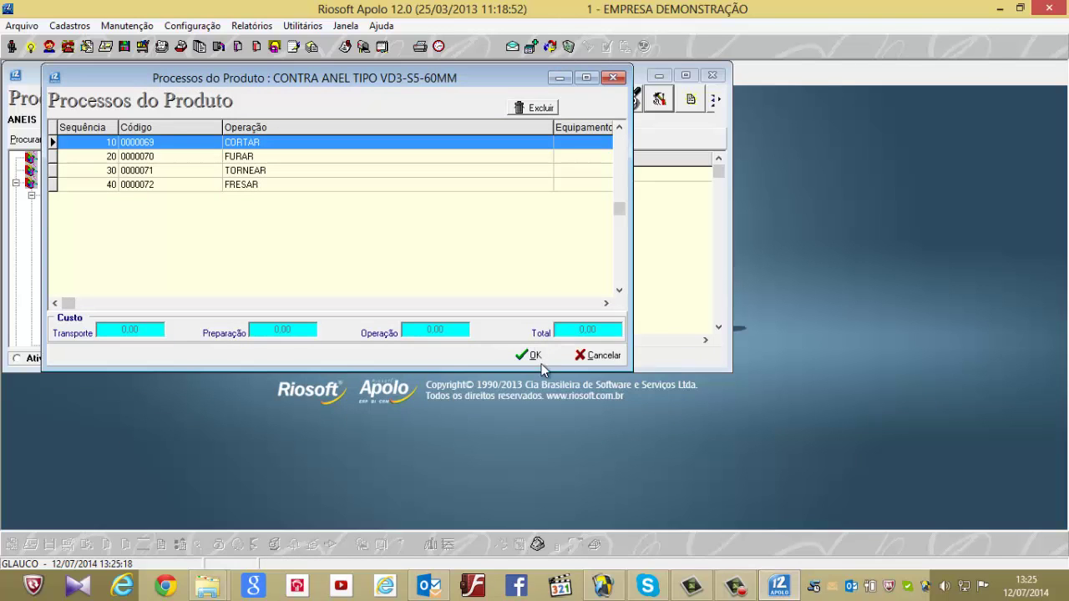
left_click(598, 354)
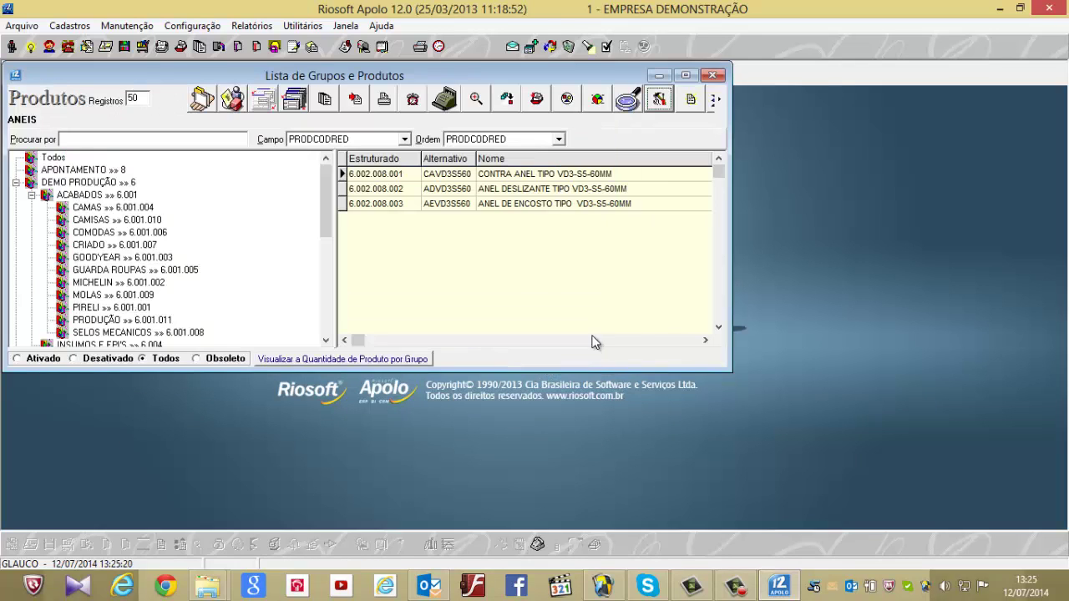
Step: Open the production processes of ANEL DESLIZANTE TIPO VD3-S5-60MM from the ANEIS group
left_click(532, 189)
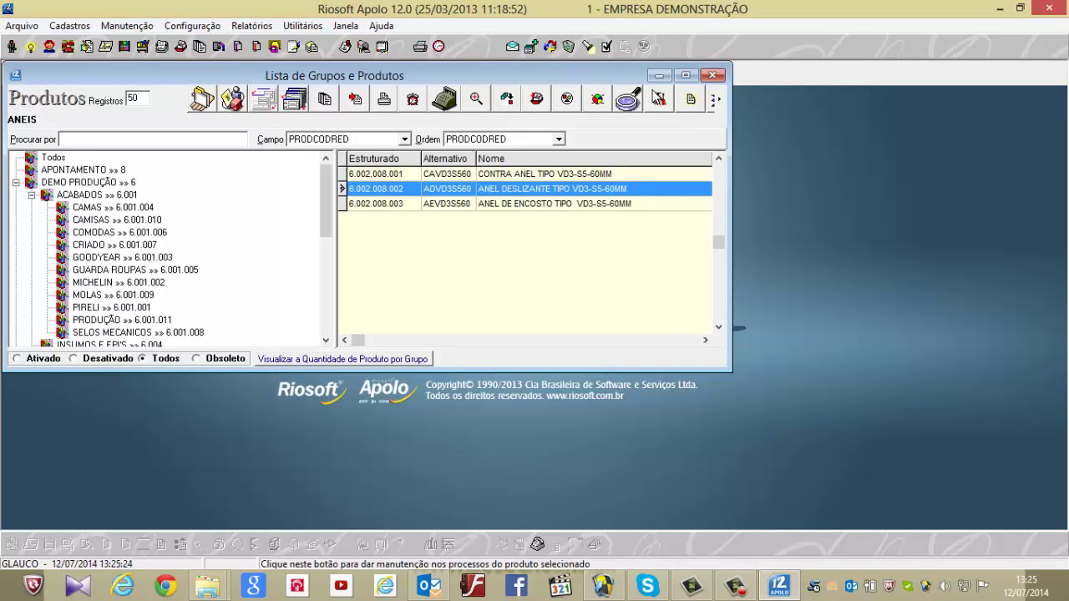
left_click(659, 101)
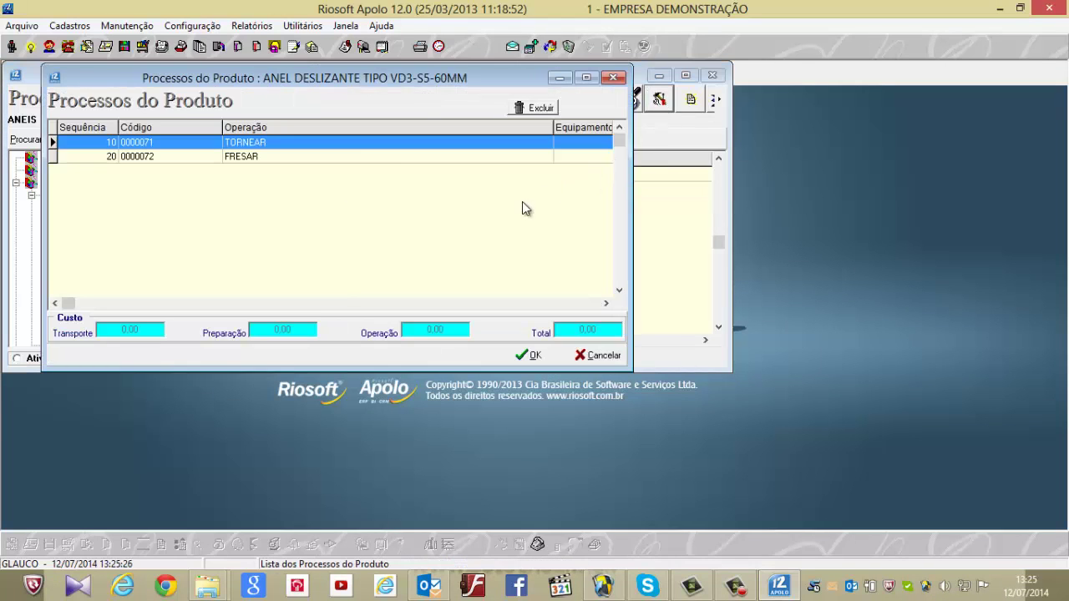
Step: Close the current process list, then check the production processes of ANEL DE ENCOSTO TIPO VD3-S5-60MM and close them without changes
left_click(585, 354)
left_click(644, 202)
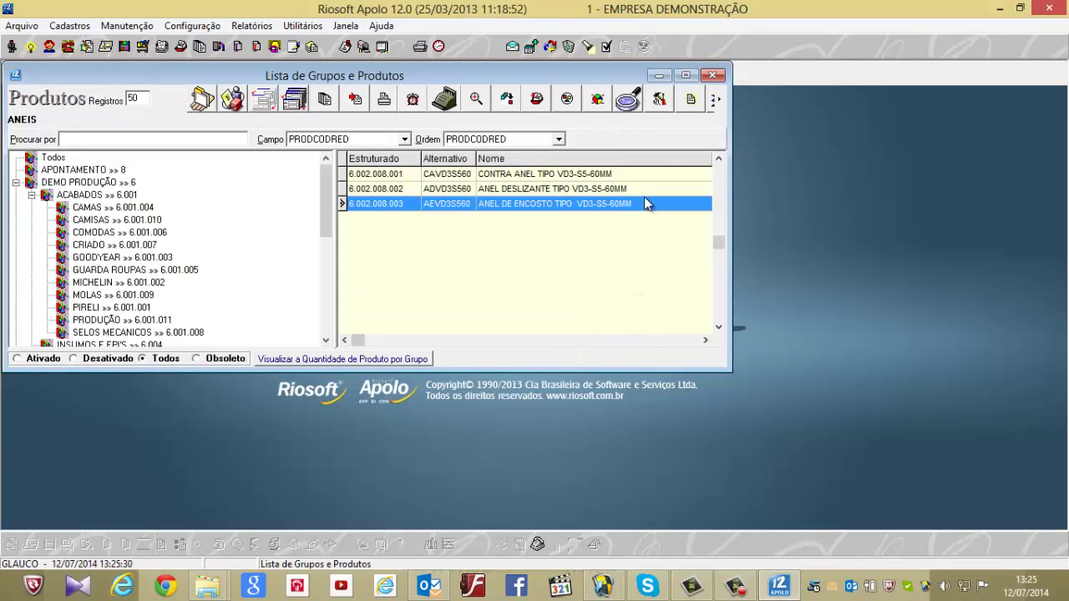
left_click(673, 102)
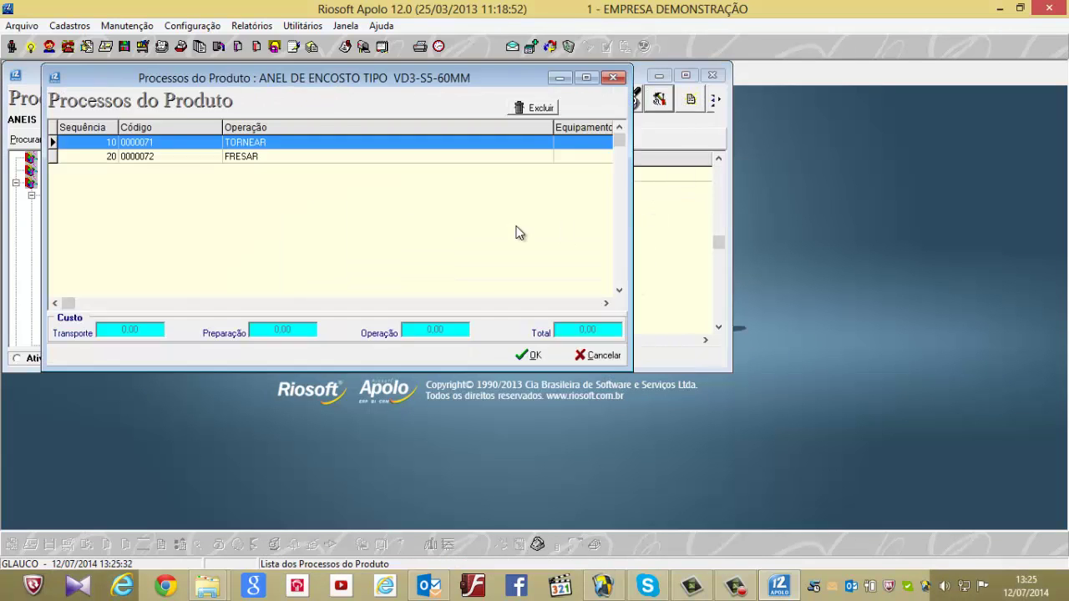
left_click(584, 354)
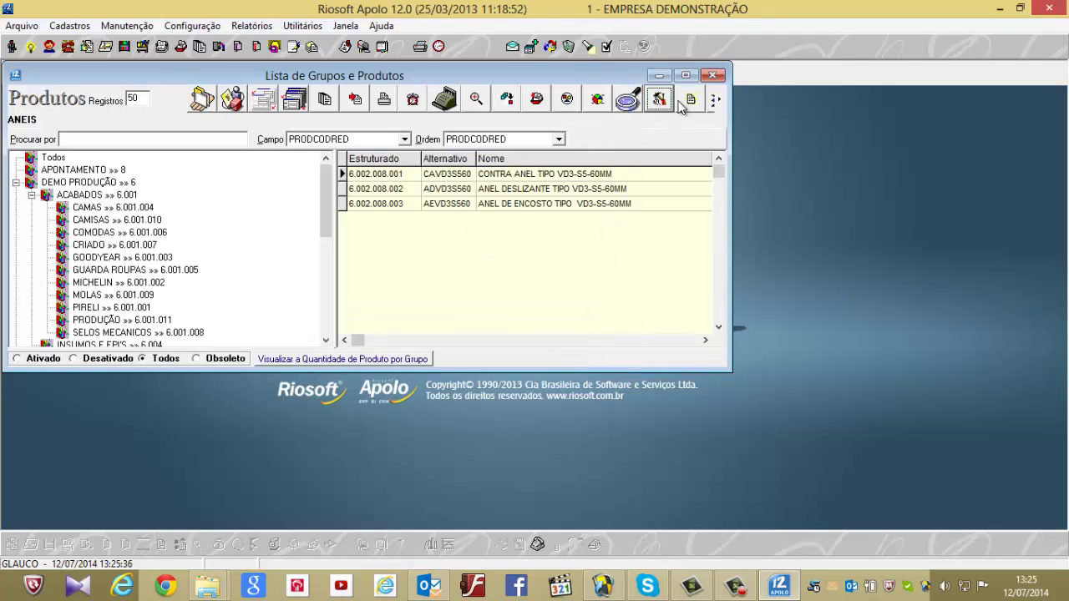
Step: Review the technical sheet of SELOS MECANICO TIPO VD100-S5-60MM from the SELOS MECANICOS group, collapse its component tree and close it
left_click(685, 76)
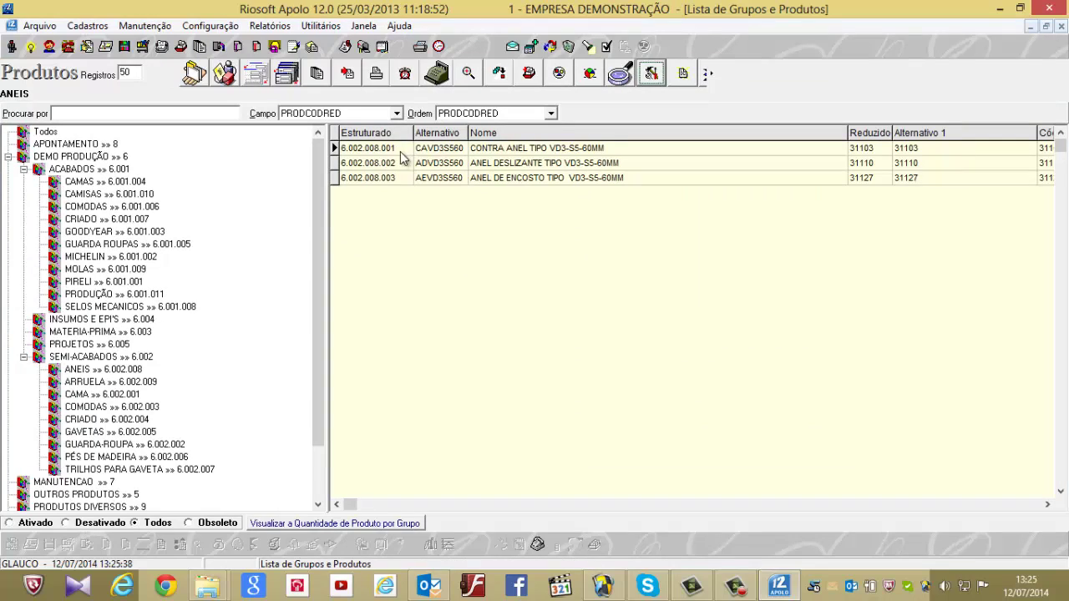
left_click(129, 306)
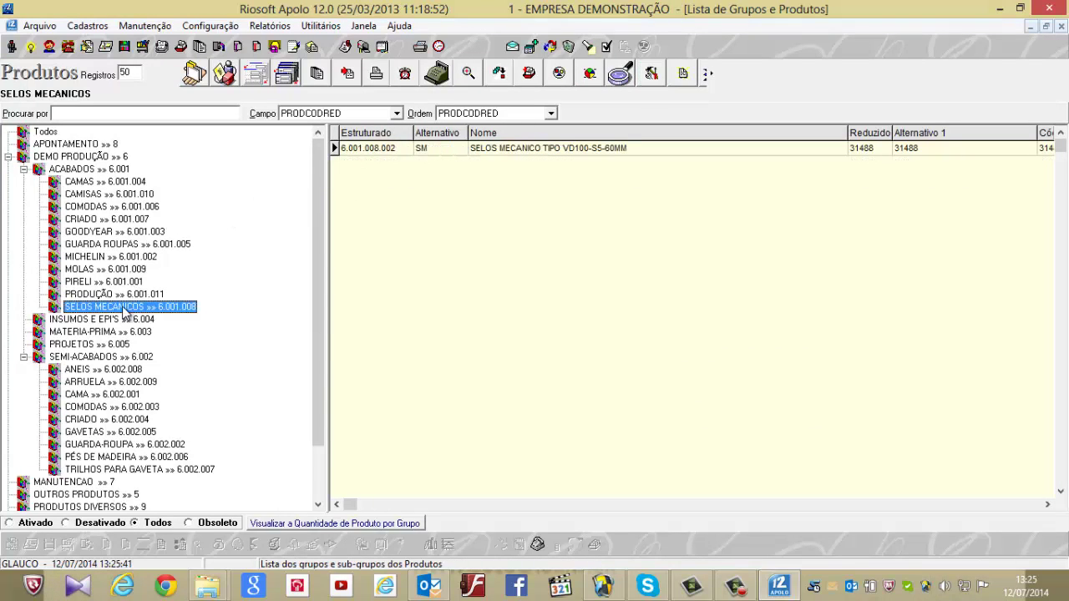
left_click(494, 151)
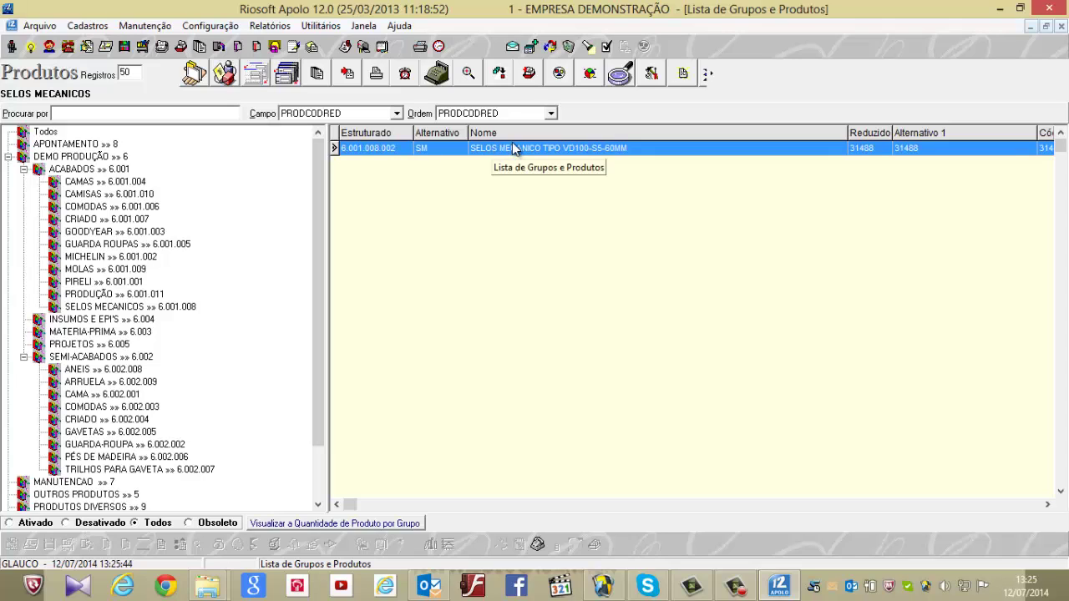
left_click(320, 75)
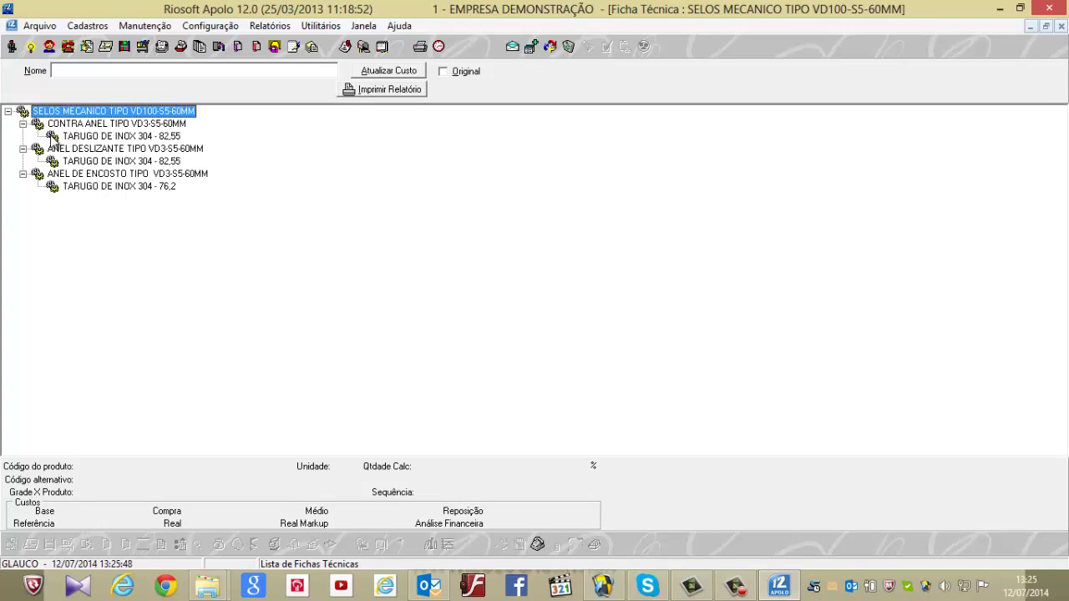
left_click(23, 123)
left_click(24, 124)
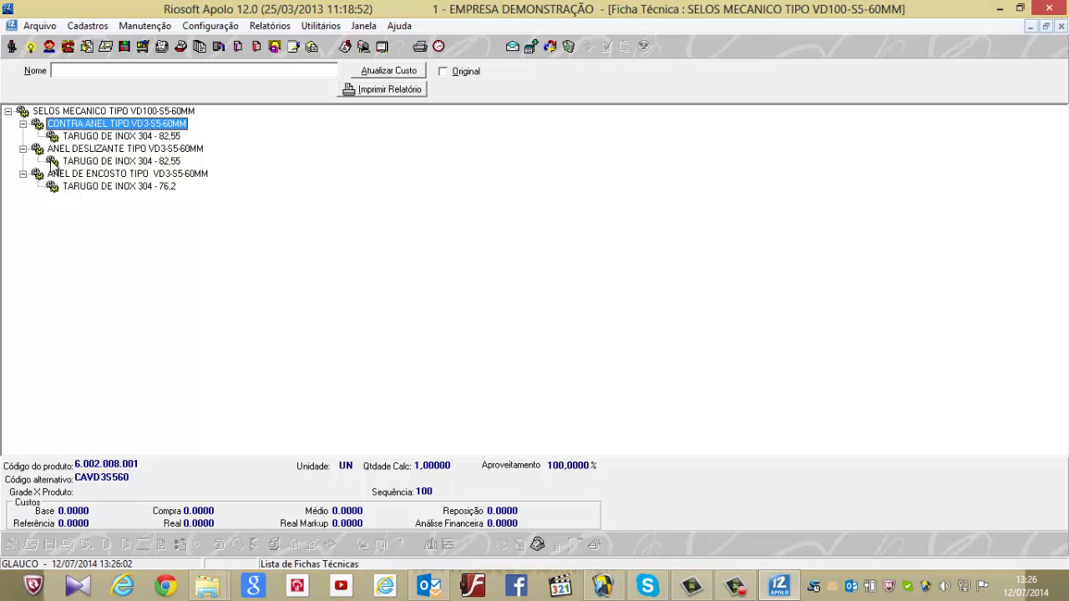
left_click(8, 111)
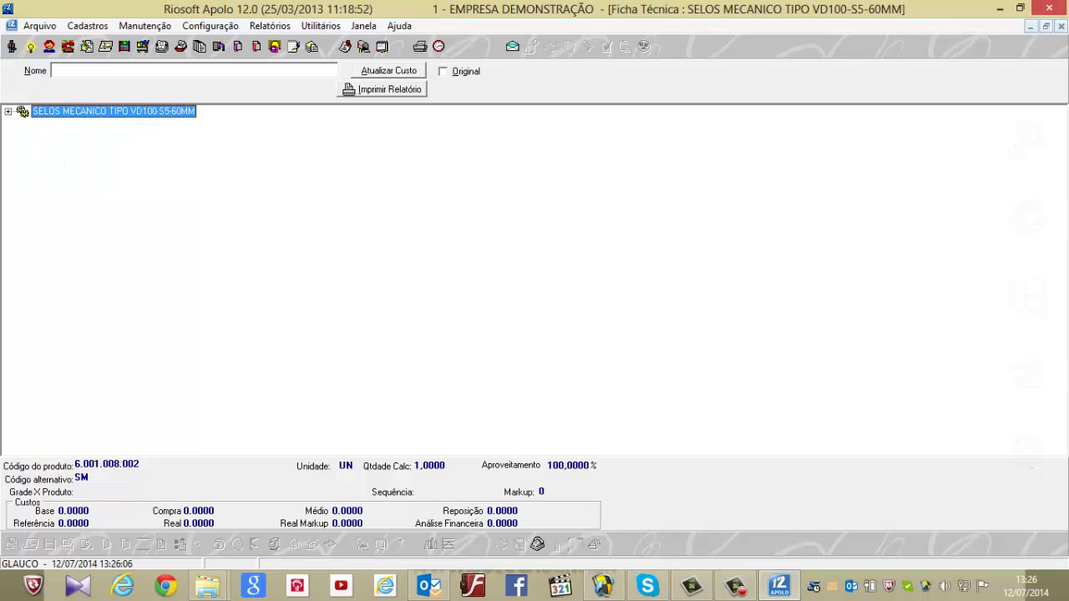
left_click(1061, 26)
Step: Check the production processes of SELOS MECANICO TIPO VD100-S5-60MM, close them and look through the product group tree
left_click(557, 152)
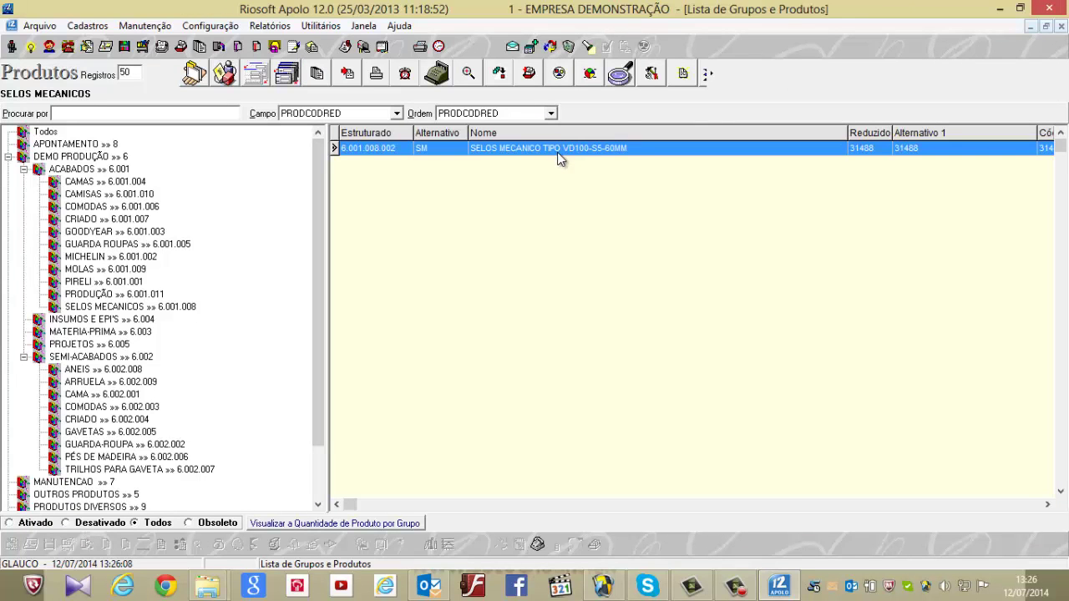
left_click(650, 75)
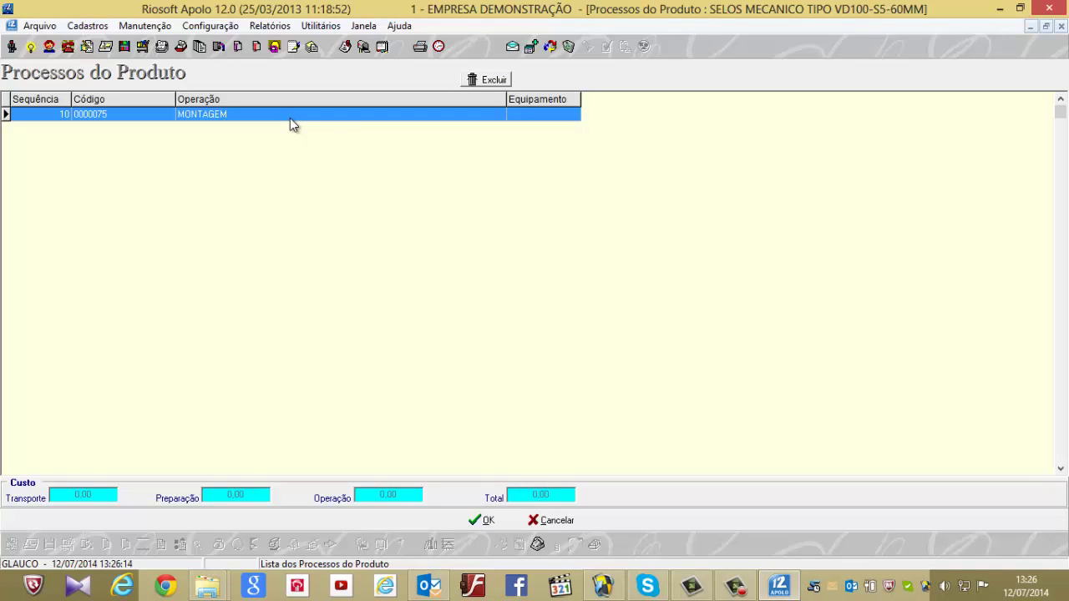
left_click(1062, 27)
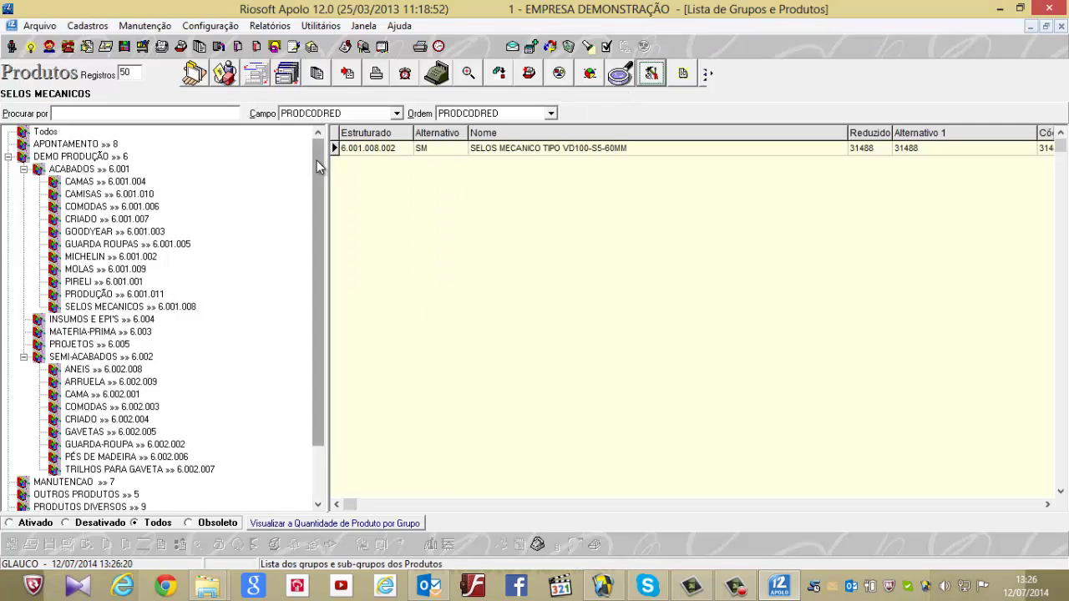
left_click_drag(316, 161, 315, 230)
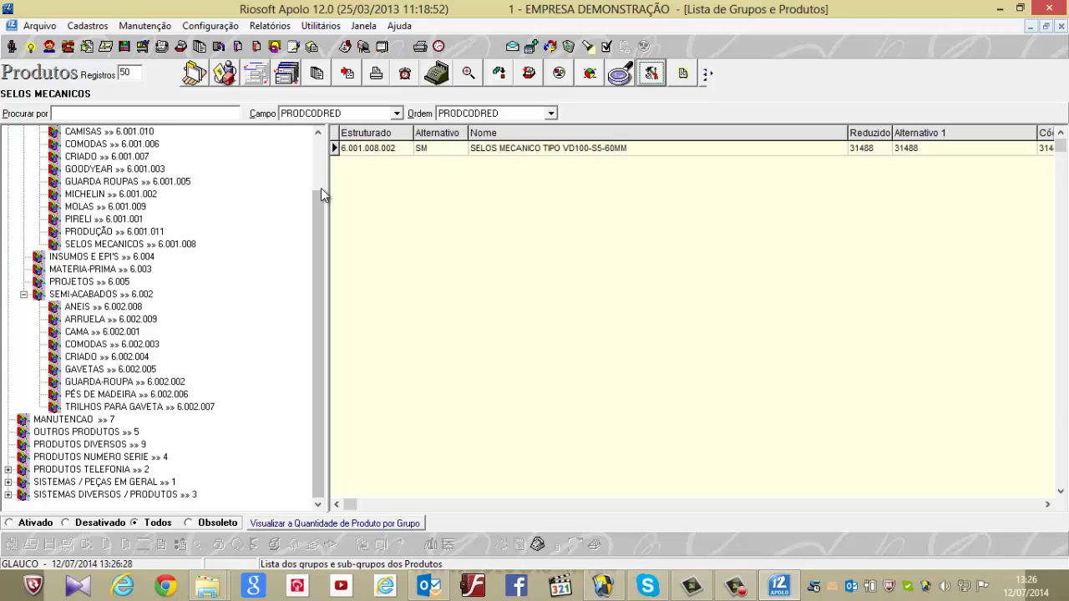
left_click_drag(322, 193, 320, 142)
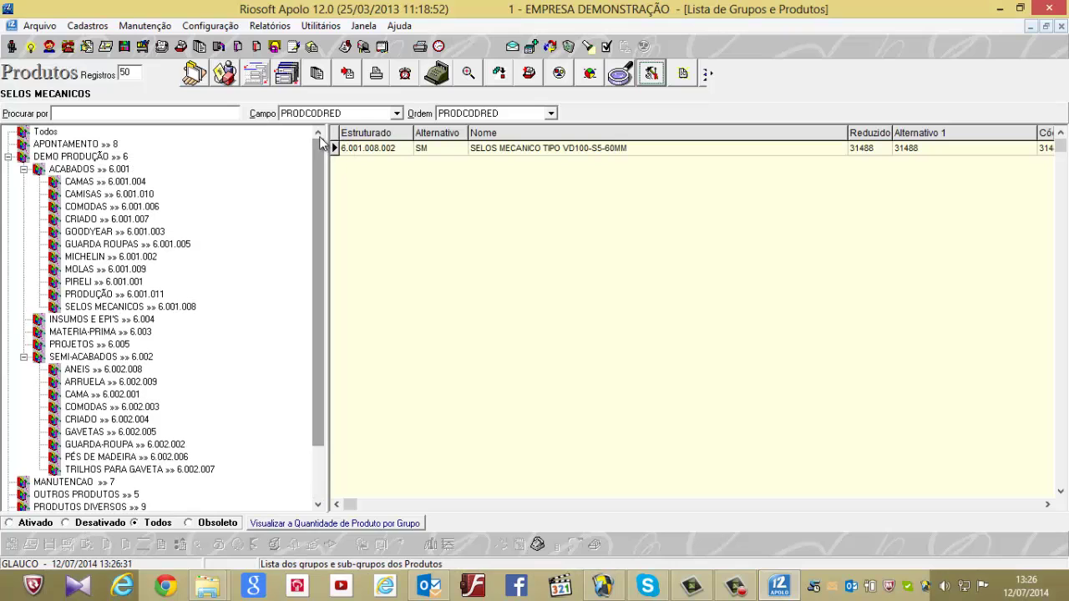
Step: Review the production forecast (Previsão) dated 12/07/2014 with its SELOS MECANICO item, and close the record and the forecast list without changes
left_click(146, 25)
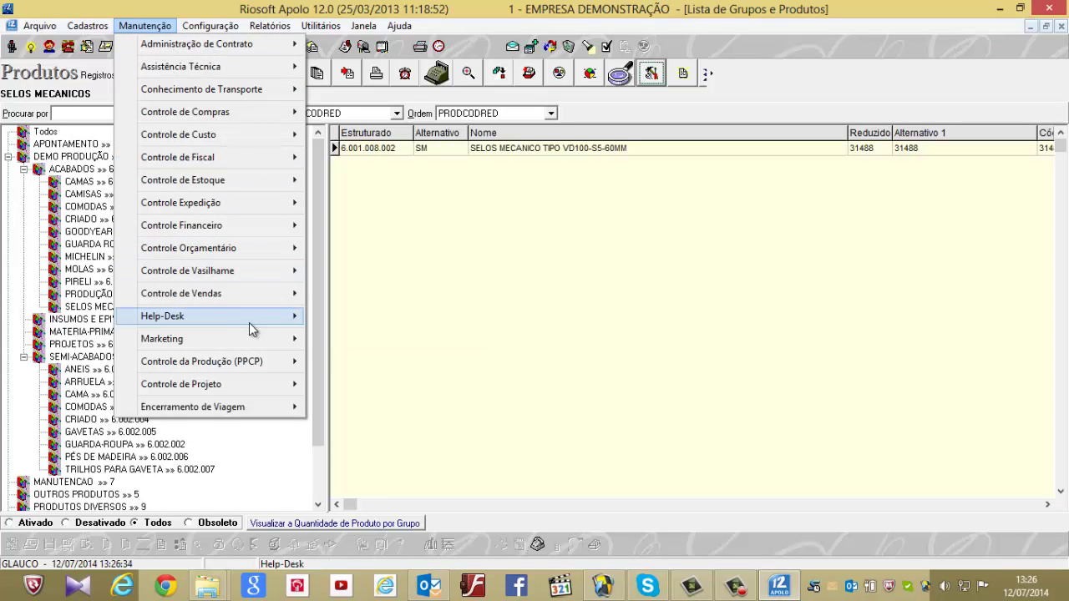
mouse_move(240, 360)
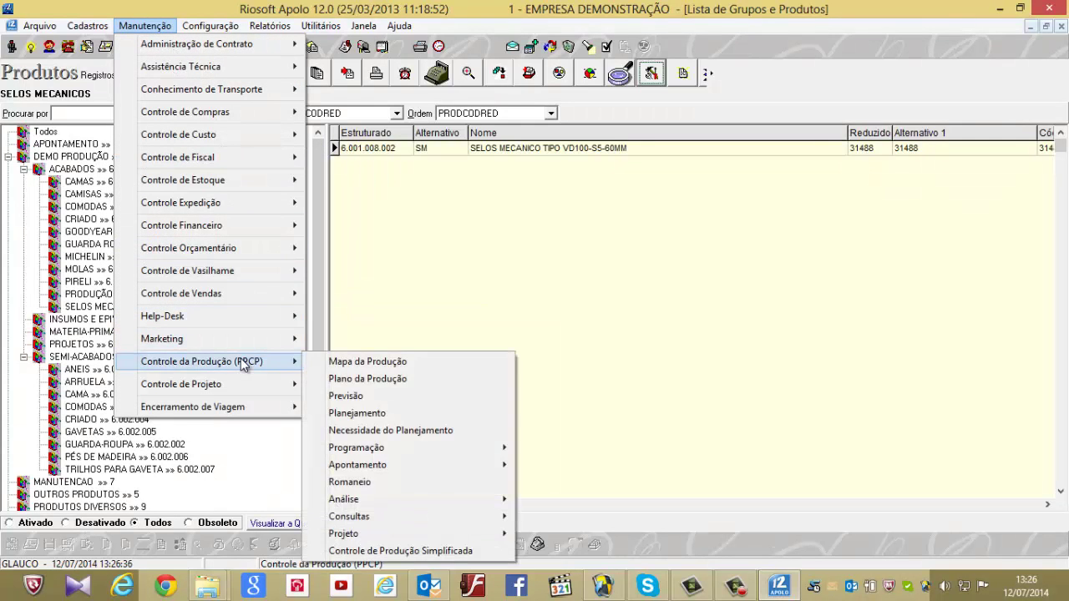
left_click(383, 397)
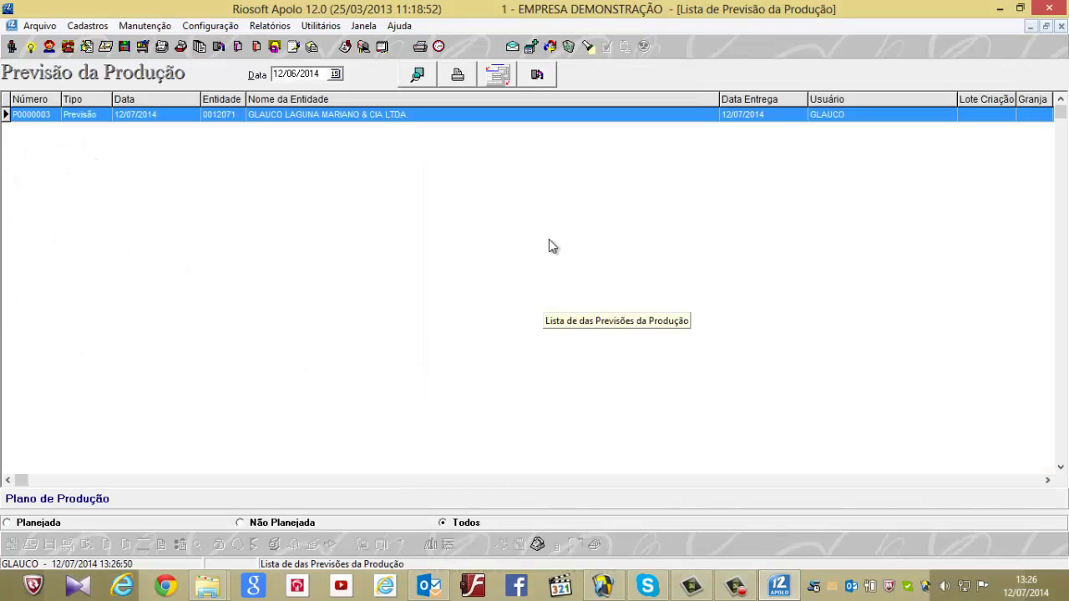
double_click(381, 115)
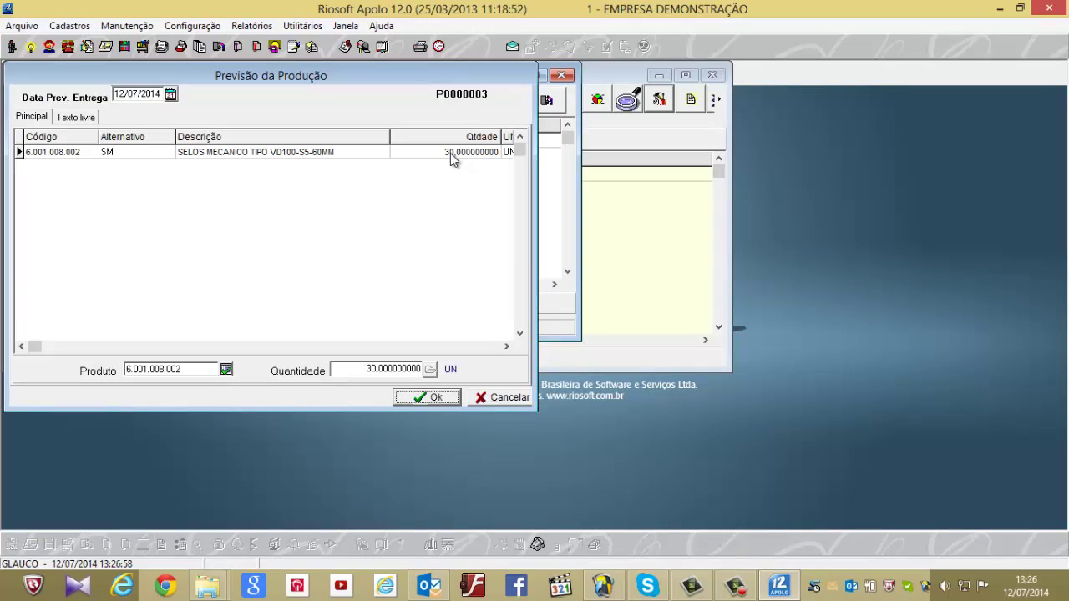
left_click(286, 155)
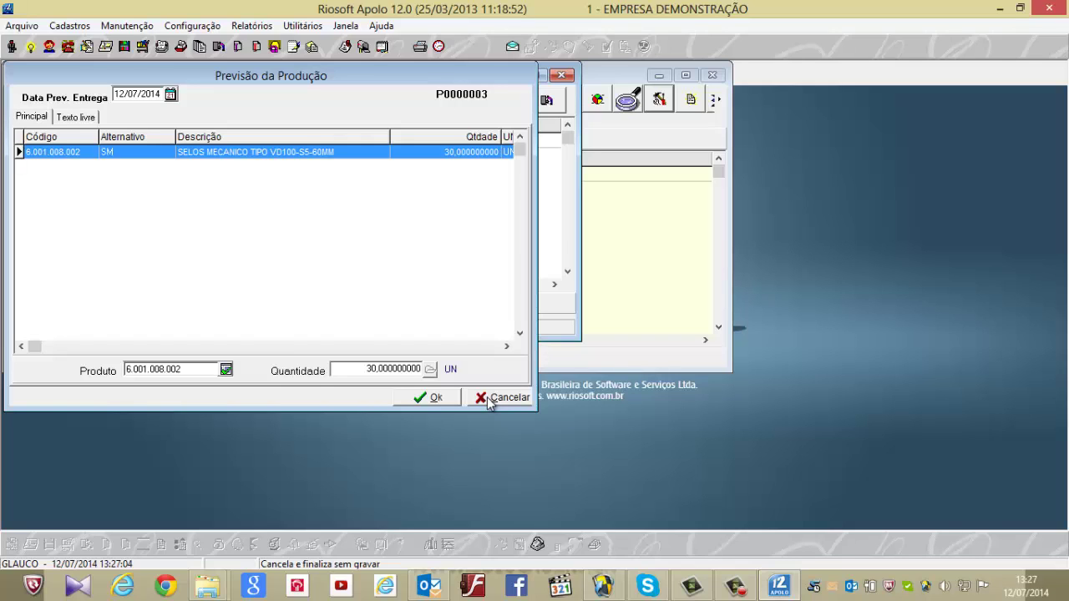
left_click_drag(535, 235, 810, 215)
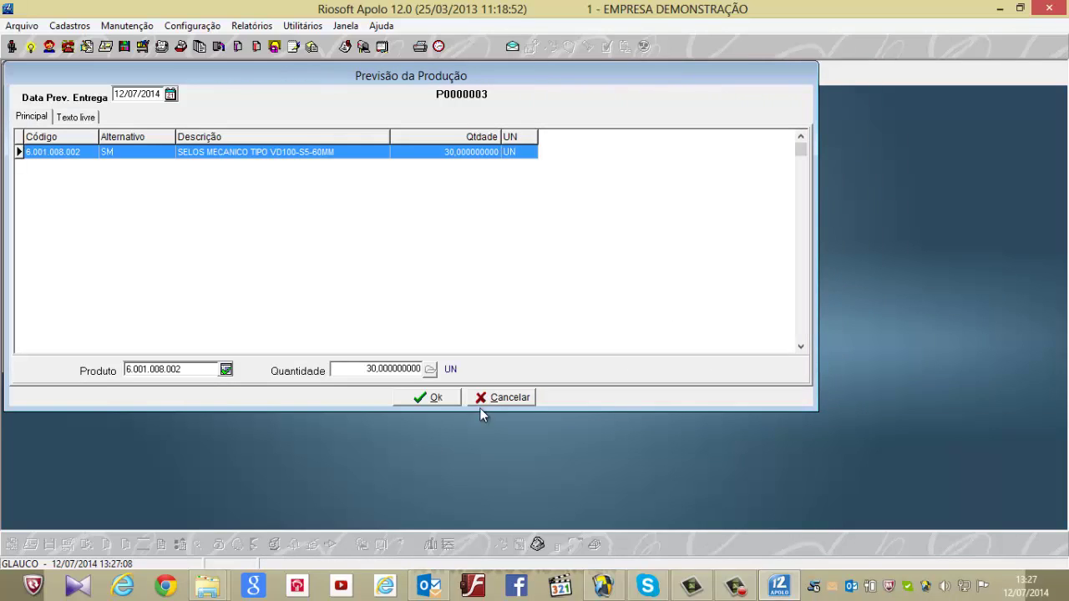
left_click(506, 397)
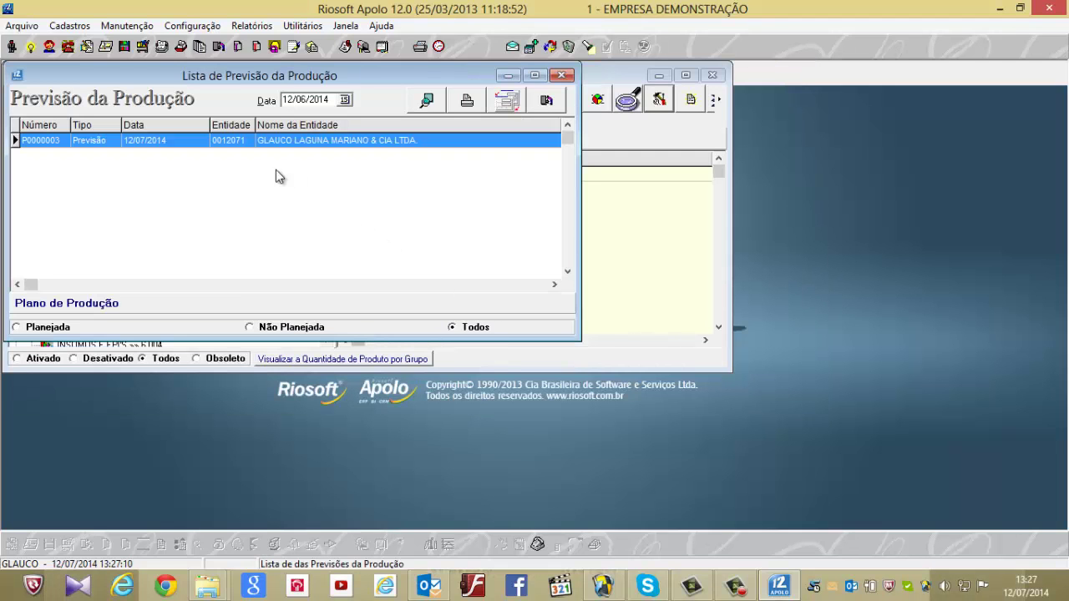
left_click(566, 80)
Step: Check the main data and items of the FABRICAR SELO MECANICO production planning, and close the record and the planning list without changes
left_click(126, 27)
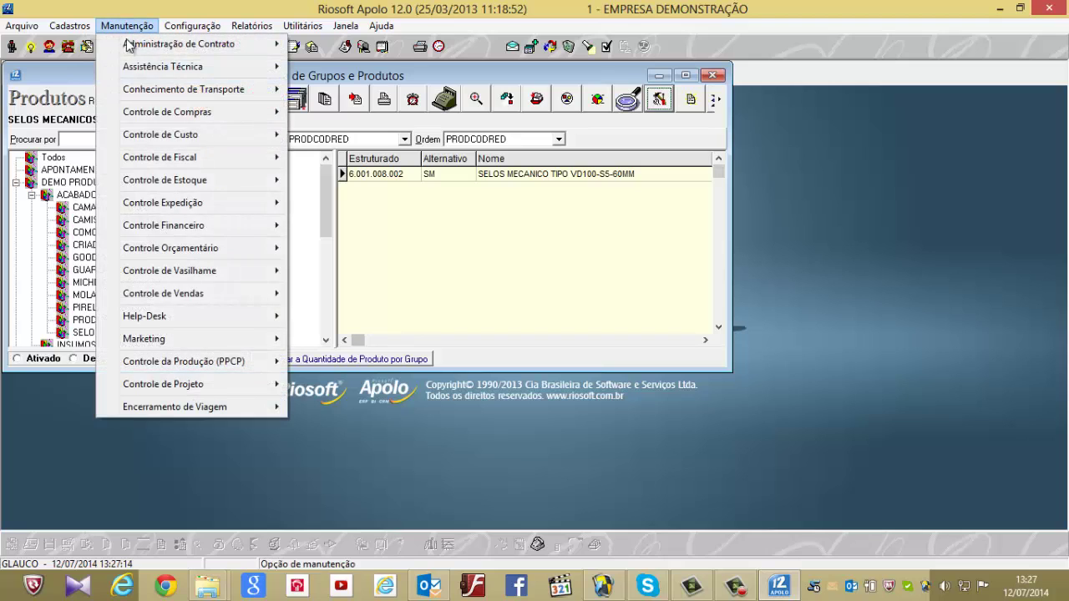
mouse_move(182, 367)
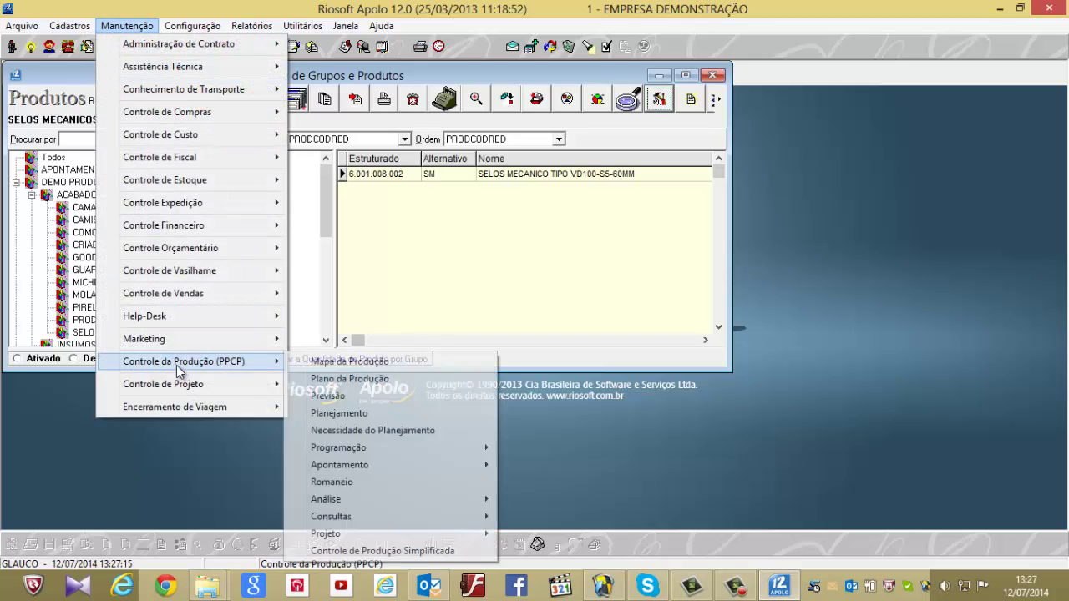
left_click(339, 412)
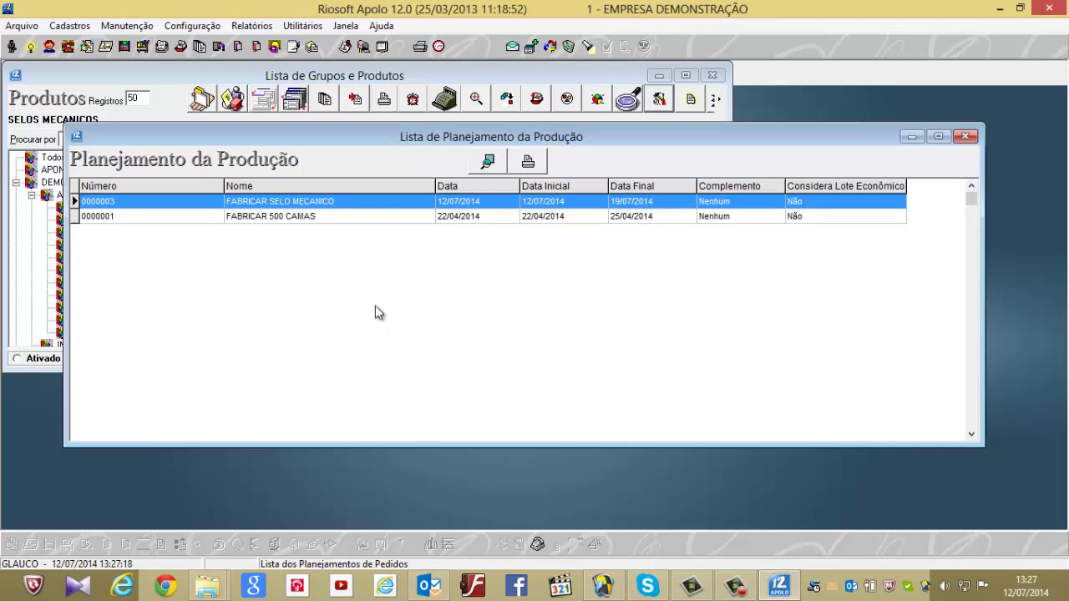
double_click(349, 208)
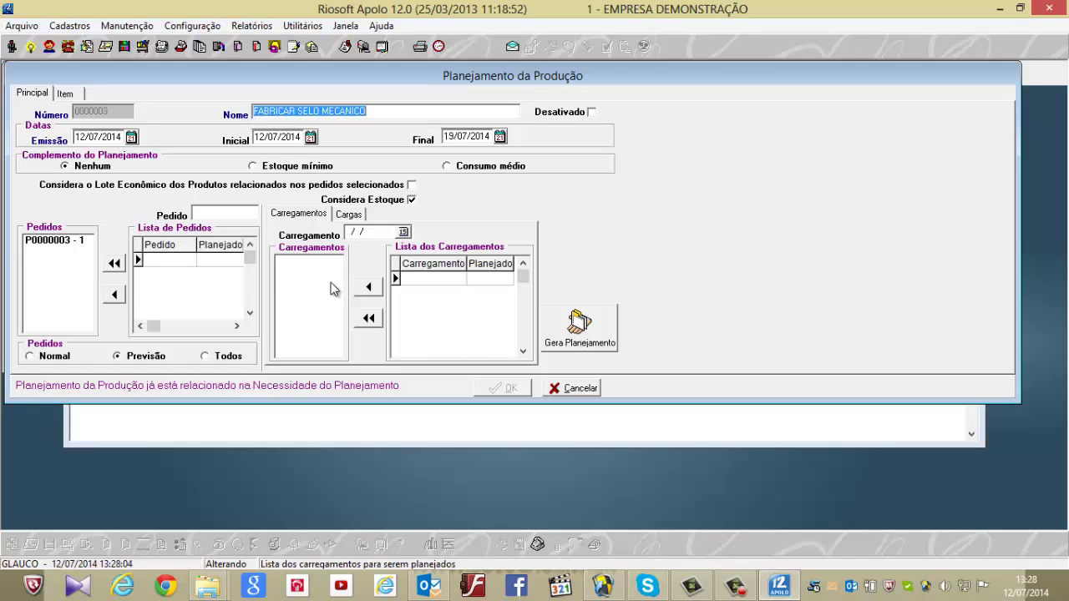
left_click(67, 96)
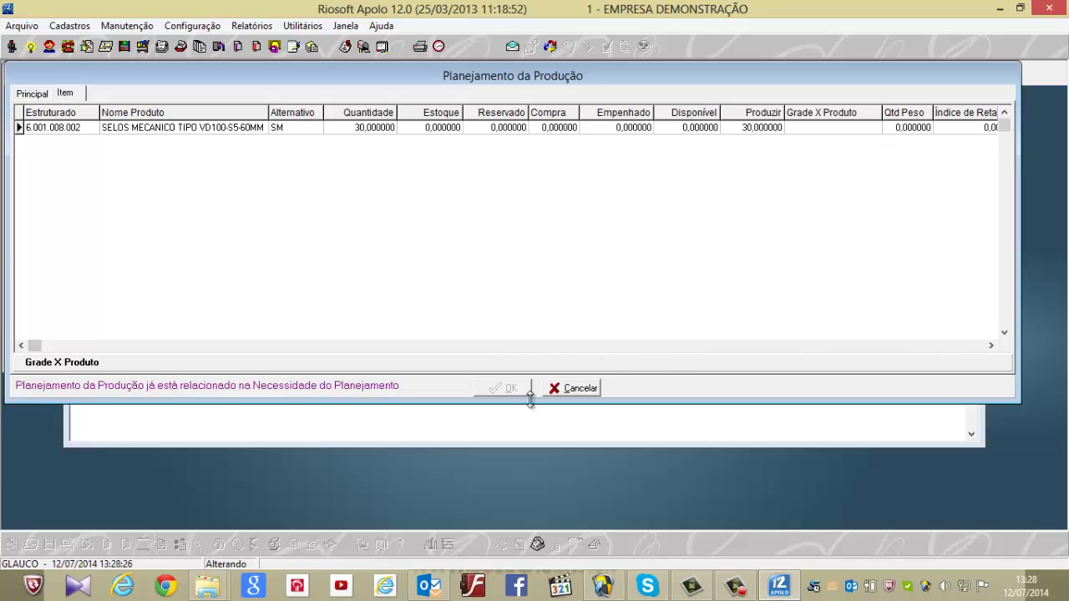
left_click(588, 386)
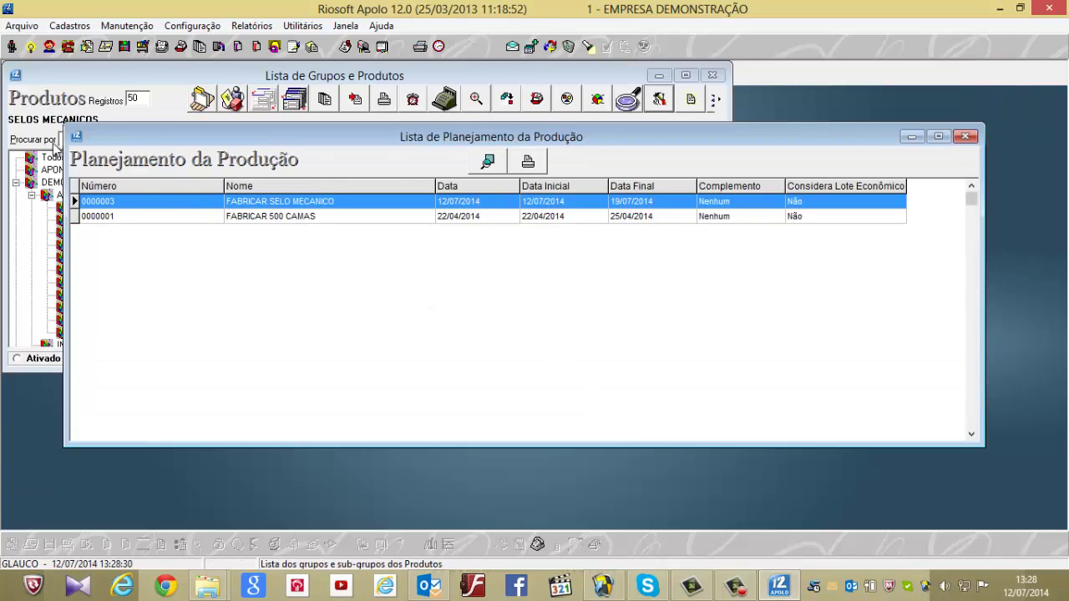
double_click(76, 137)
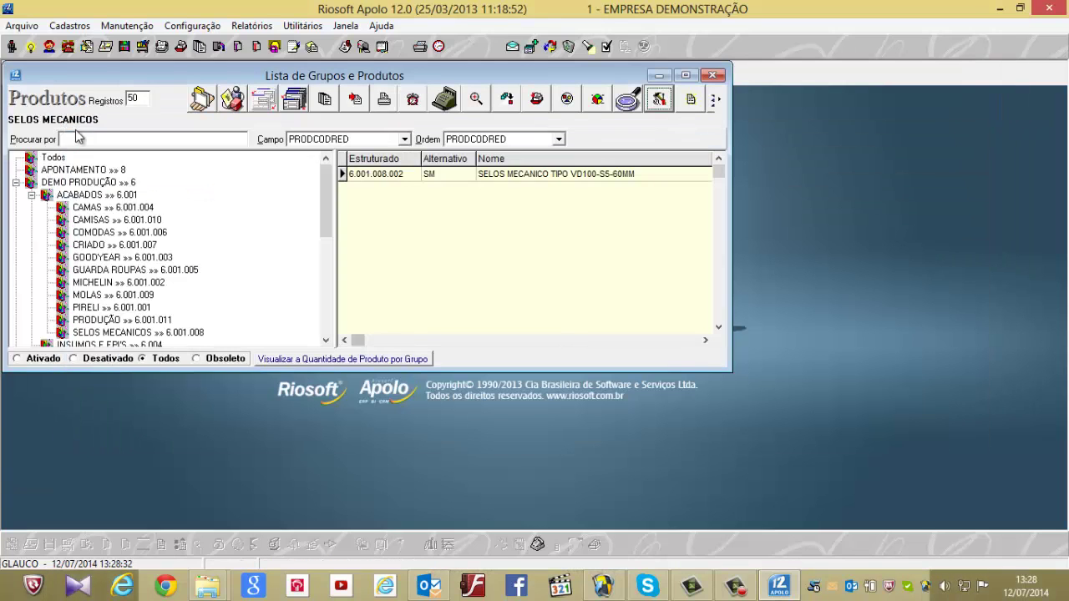
Step: Open the planning needs (Necessidades do Planejamento) of FABRICAR SELO MECANICO in an enlarged window and view its items to produce
left_click(127, 26)
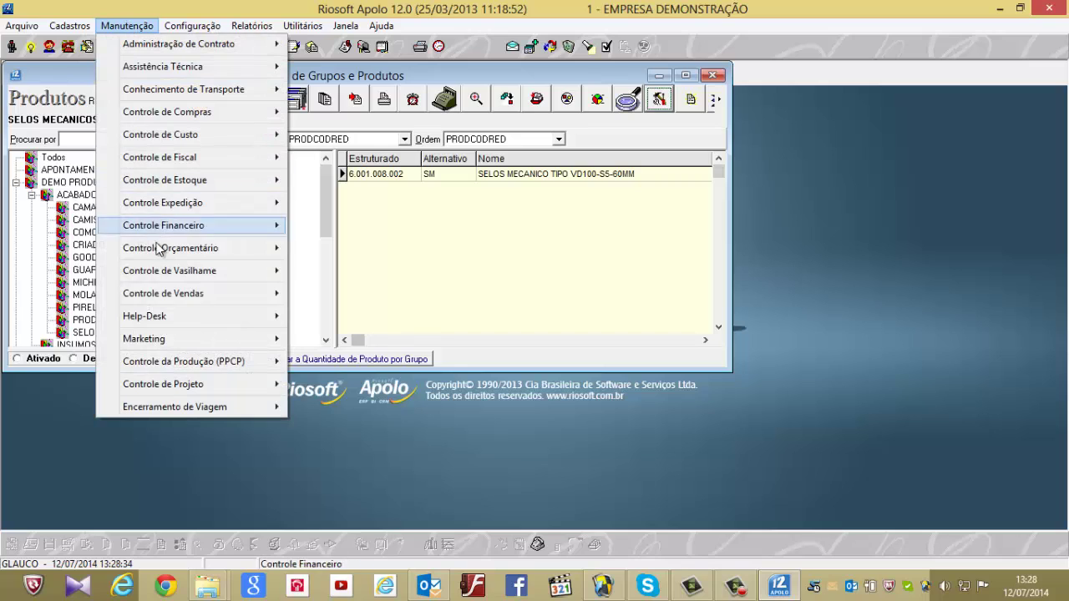
mouse_move(158, 362)
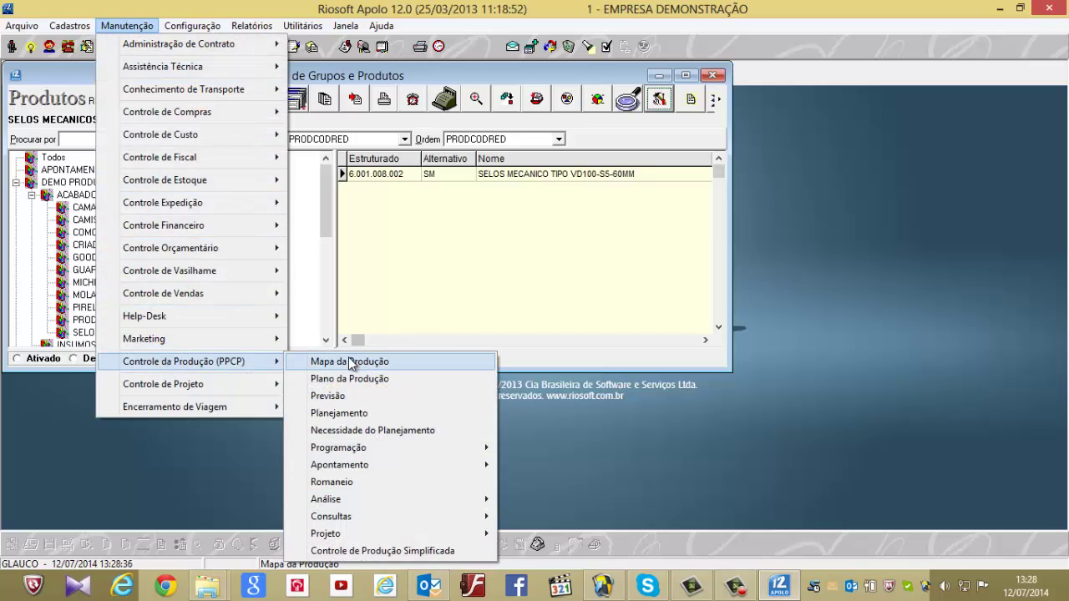
left_click(381, 438)
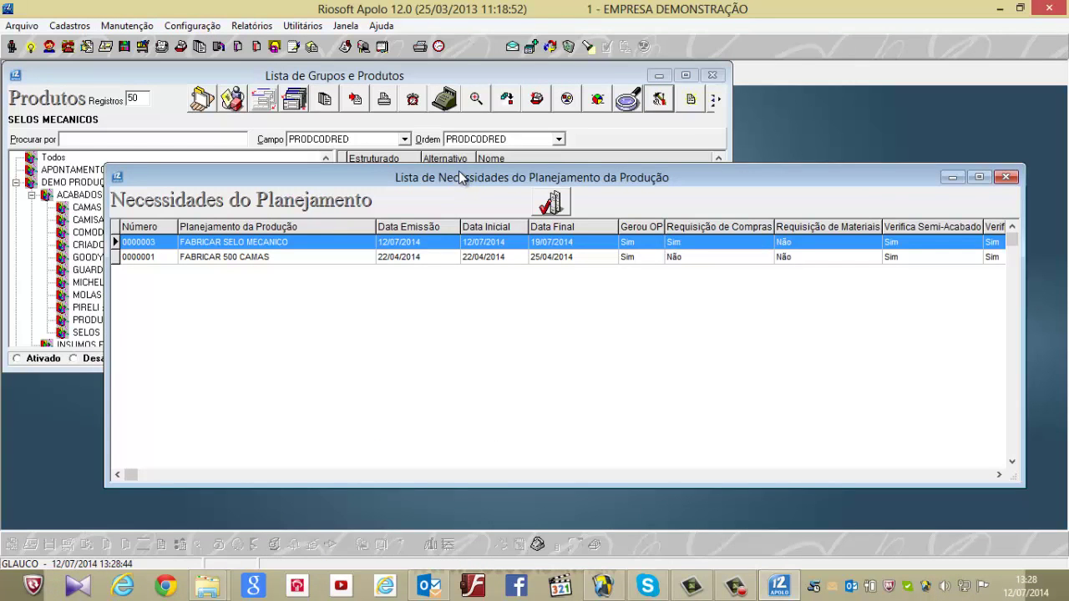
left_click_drag(460, 174, 376, 95)
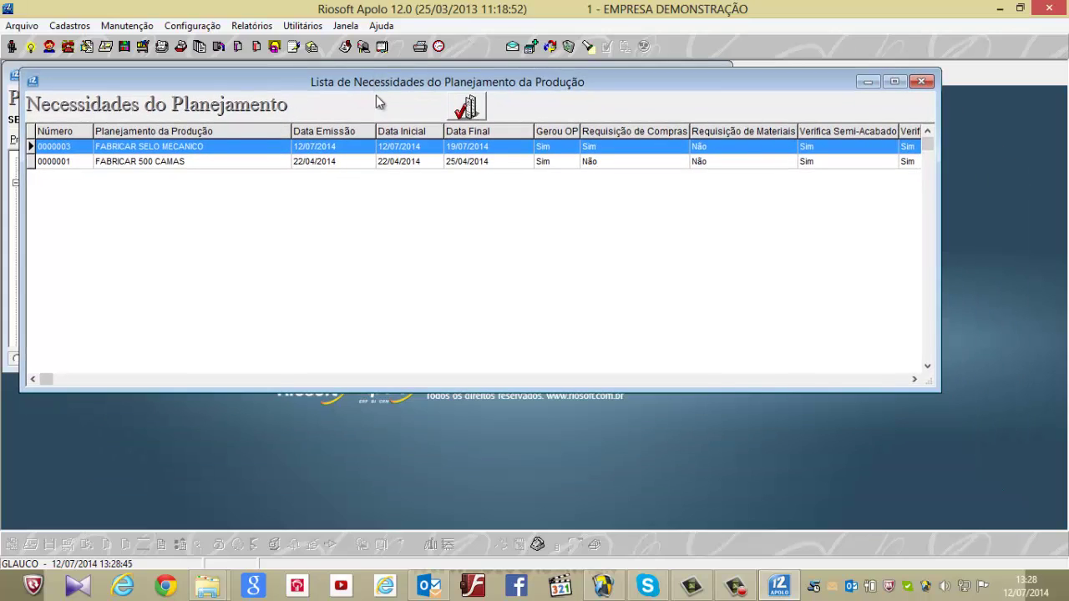
double_click(409, 148)
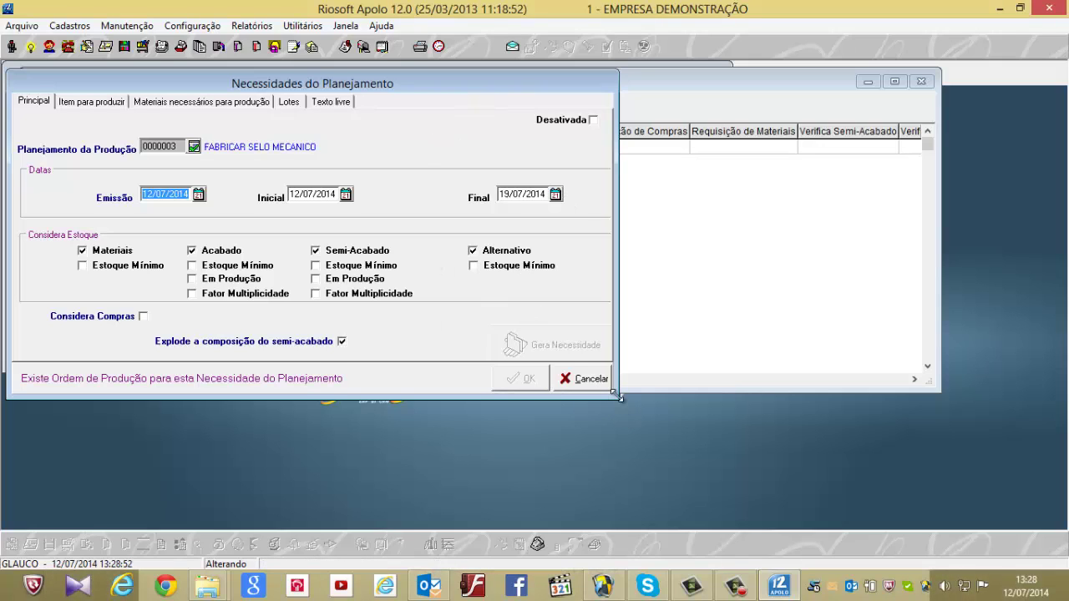
left_click_drag(618, 395, 918, 479)
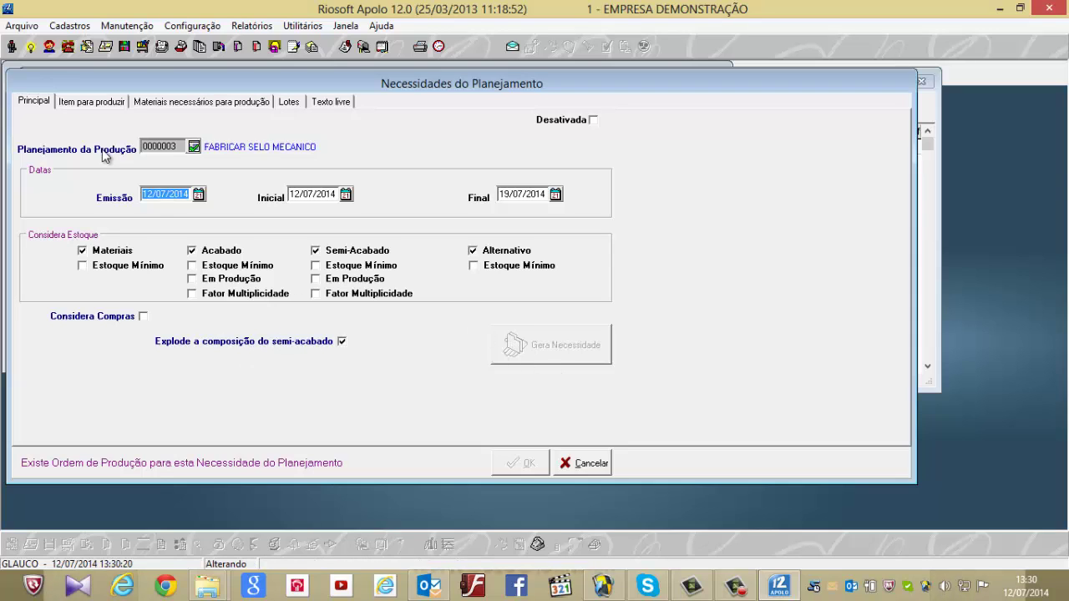
left_click(99, 102)
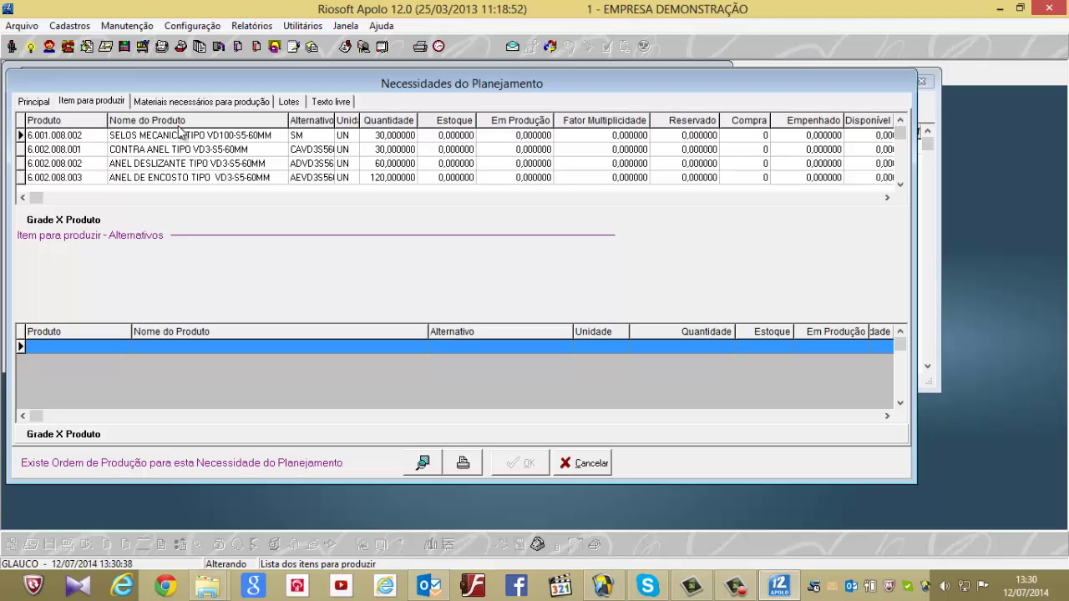
Step: Check the materials needed for production in the FABRICAR SELO MECANICO planning needs and close the record without changes
left_click(191, 102)
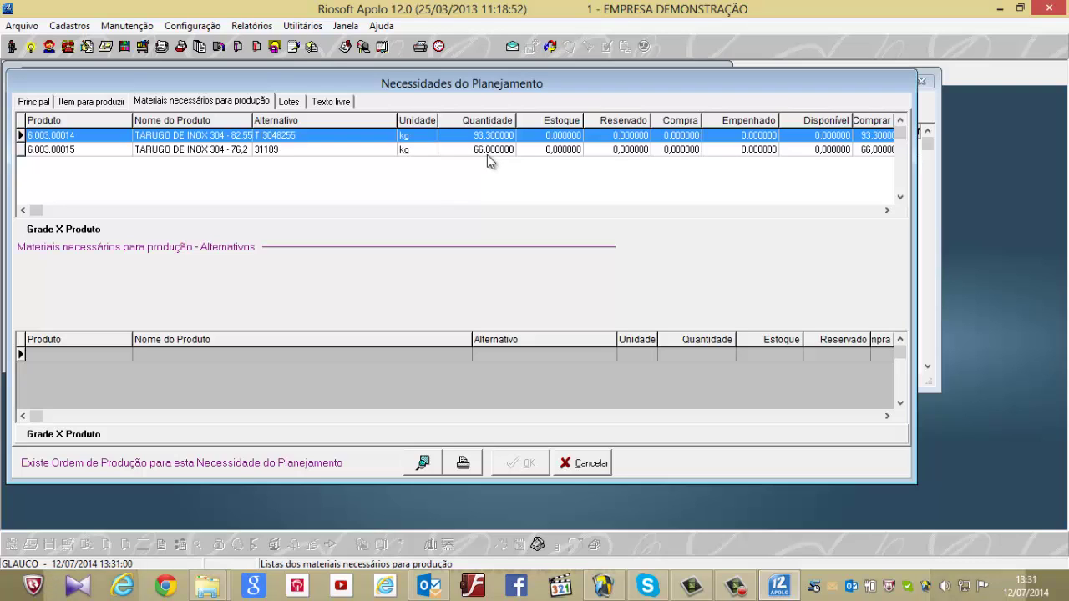
left_click(591, 465)
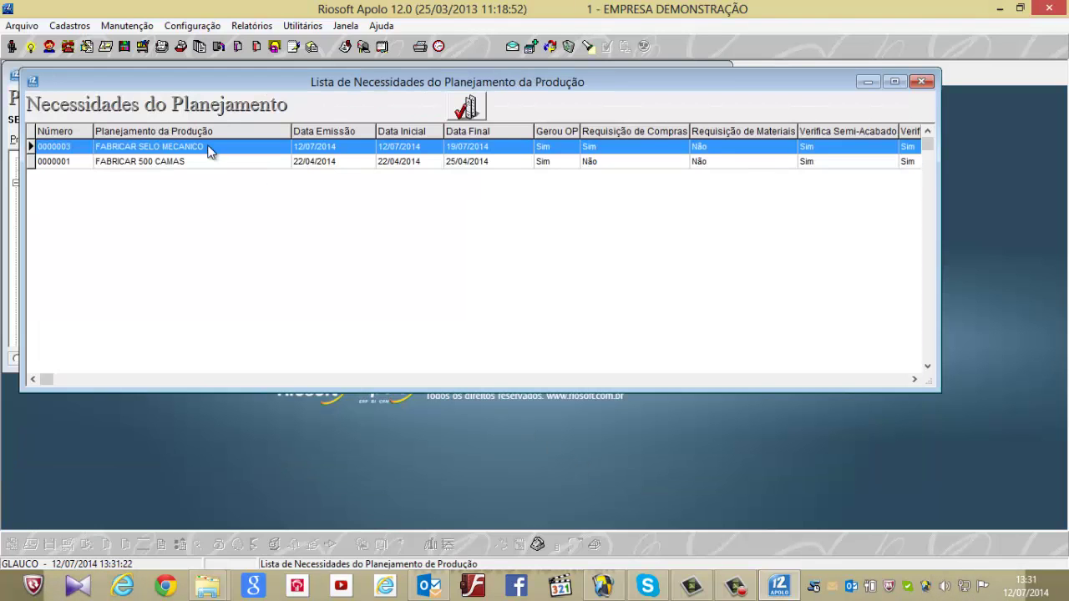
Step: Open the purchase requisitions list (Requisições de Compra), check the requisition generated by need 0000003, and close the list
left_click(136, 28)
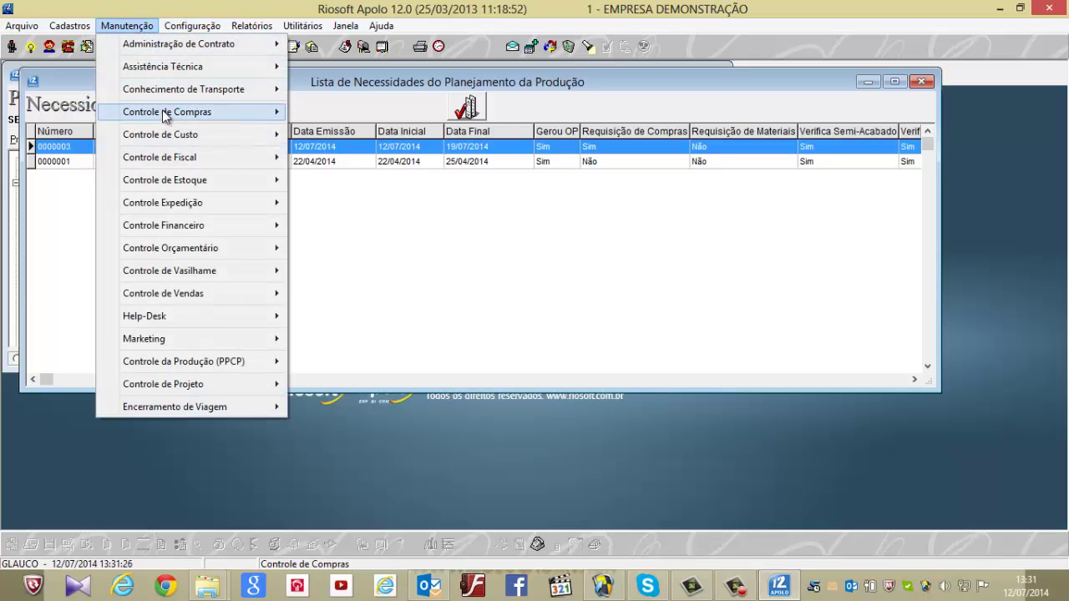
mouse_move(162, 109)
left_click(305, 114)
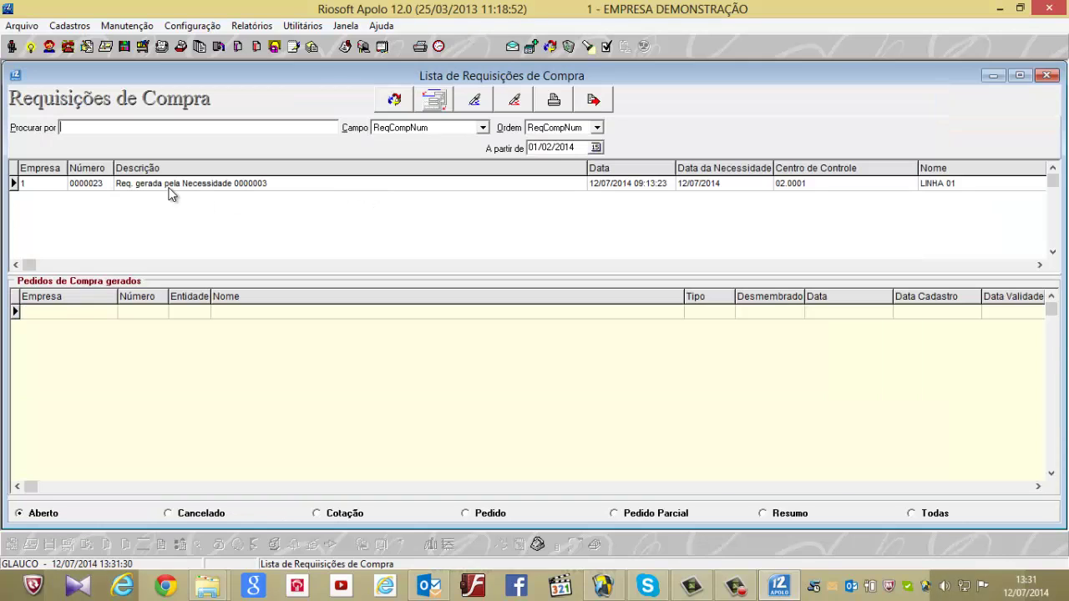
left_click(270, 185)
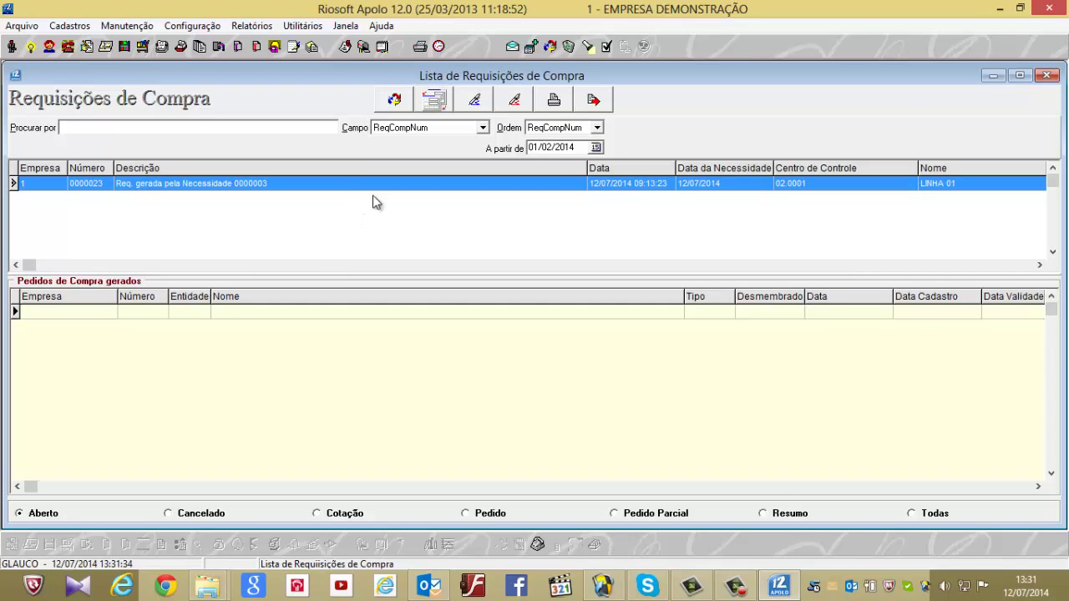
left_click(1051, 76)
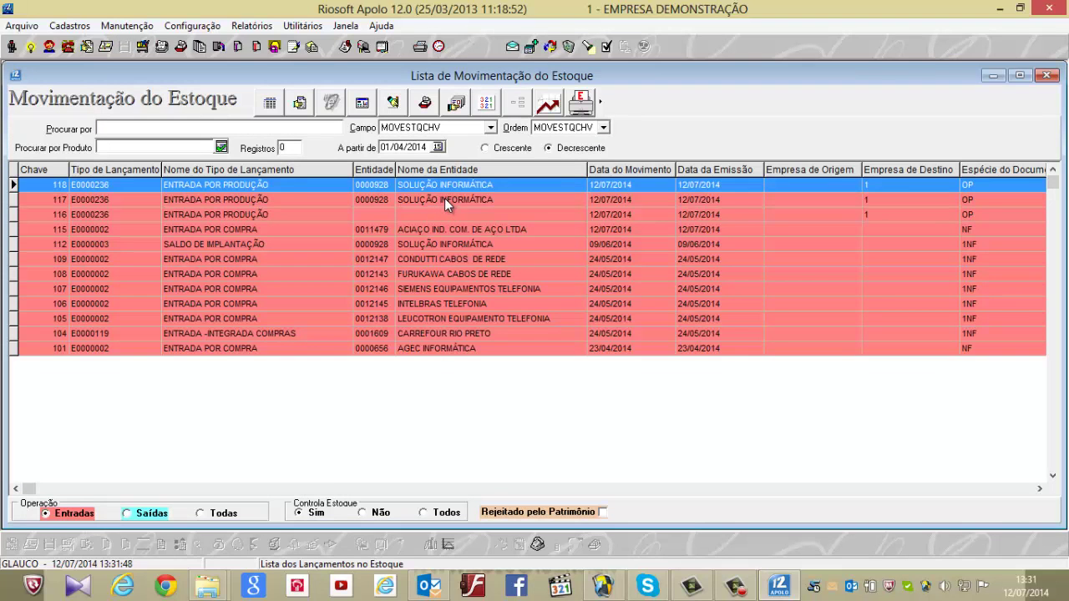
Step: Review the item quantities and values in the ACIAÇO purchase entry of 12/07/2014 in the stock movements, and close it without changes
left_click(461, 229)
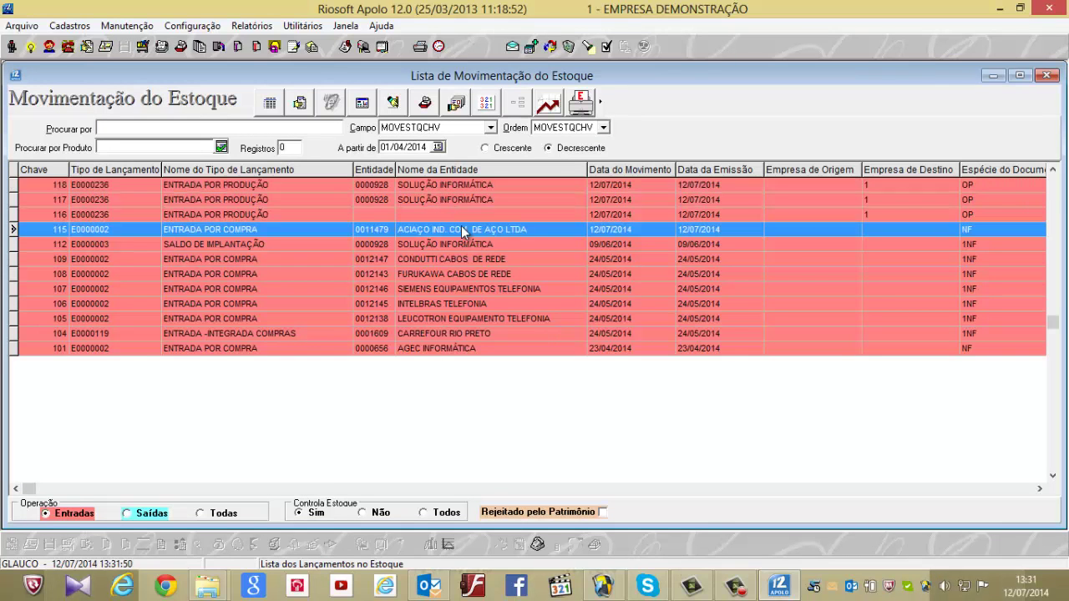
double_click(462, 227)
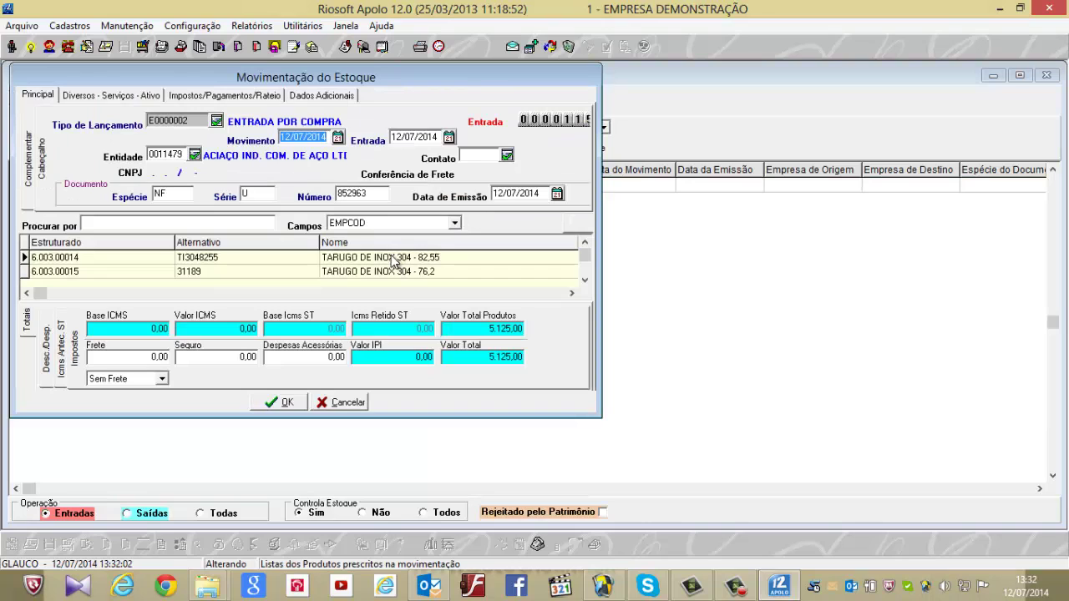
left_click(404, 261)
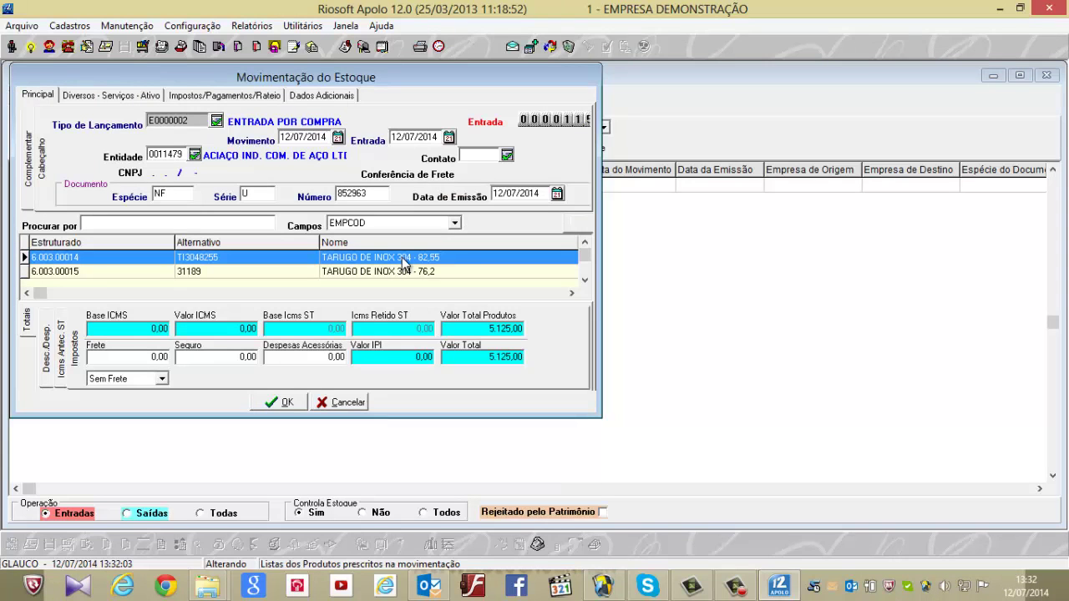
left_click(489, 289)
left_click(489, 289)
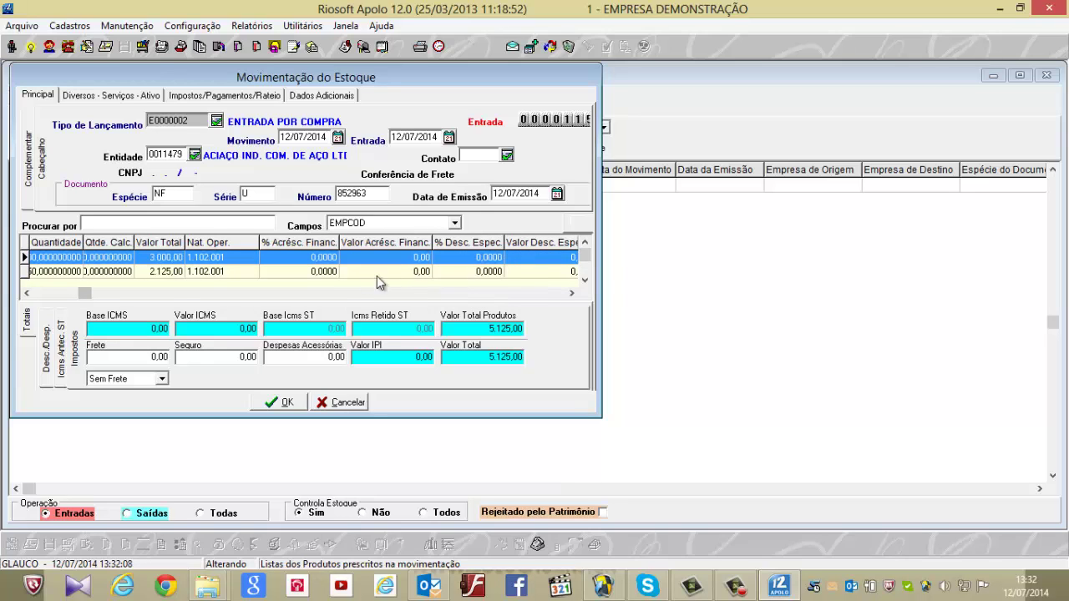
left_click(64, 295)
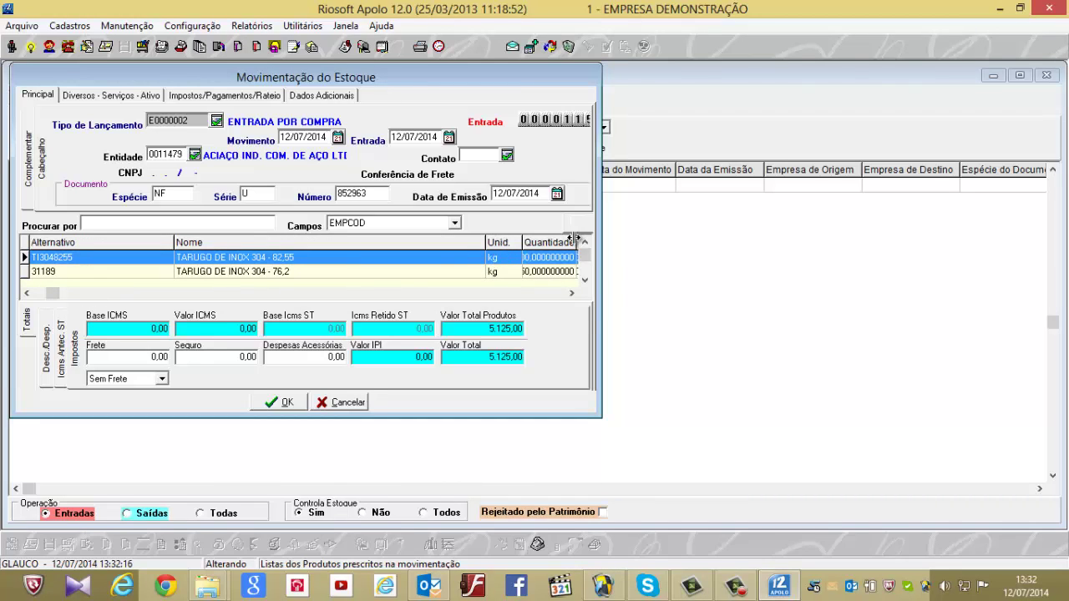
scroll(585, 238, "left", 3)
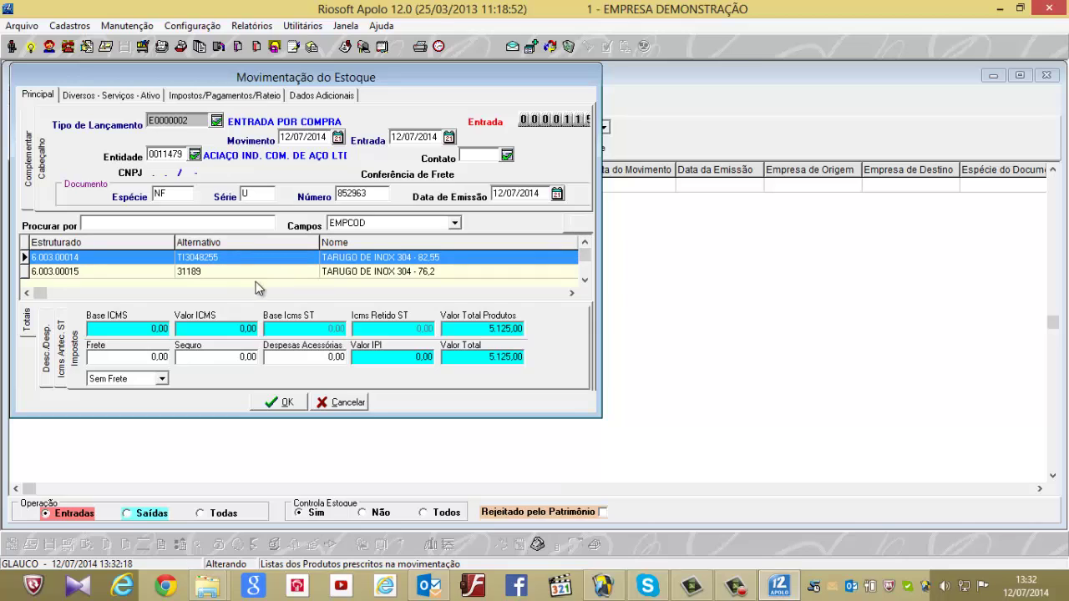
left_click(451, 297)
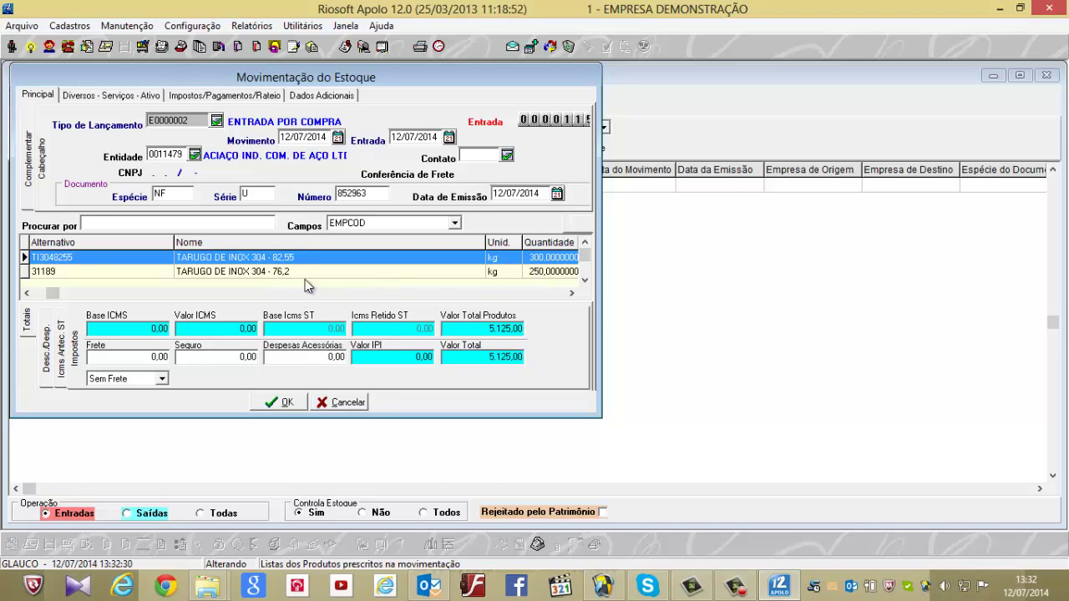
left_click(348, 404)
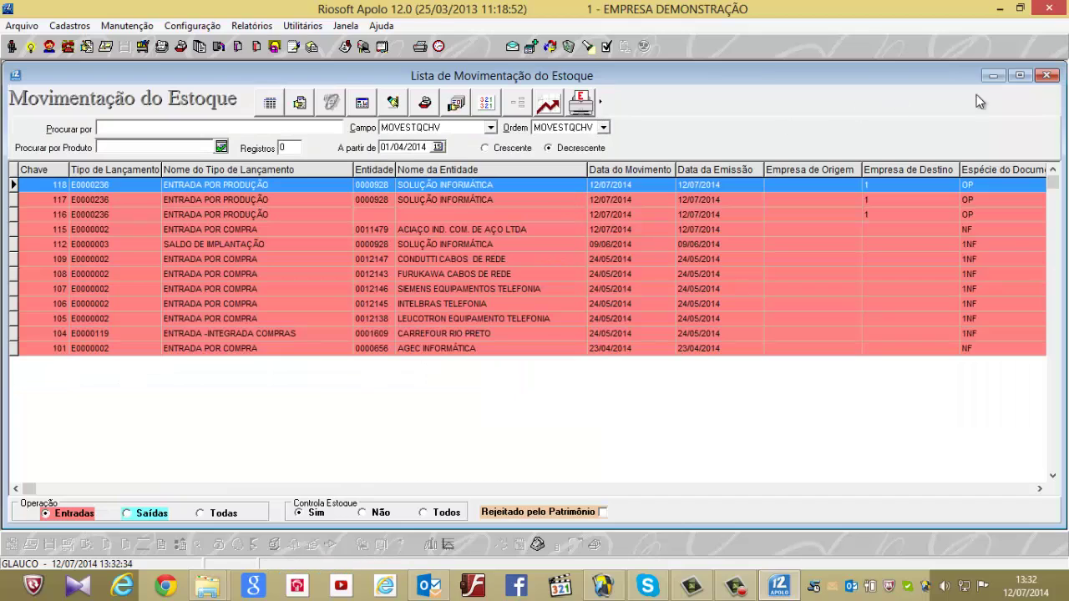
Step: Close the stock movement, planning needs, and product group lists
left_click(1045, 76)
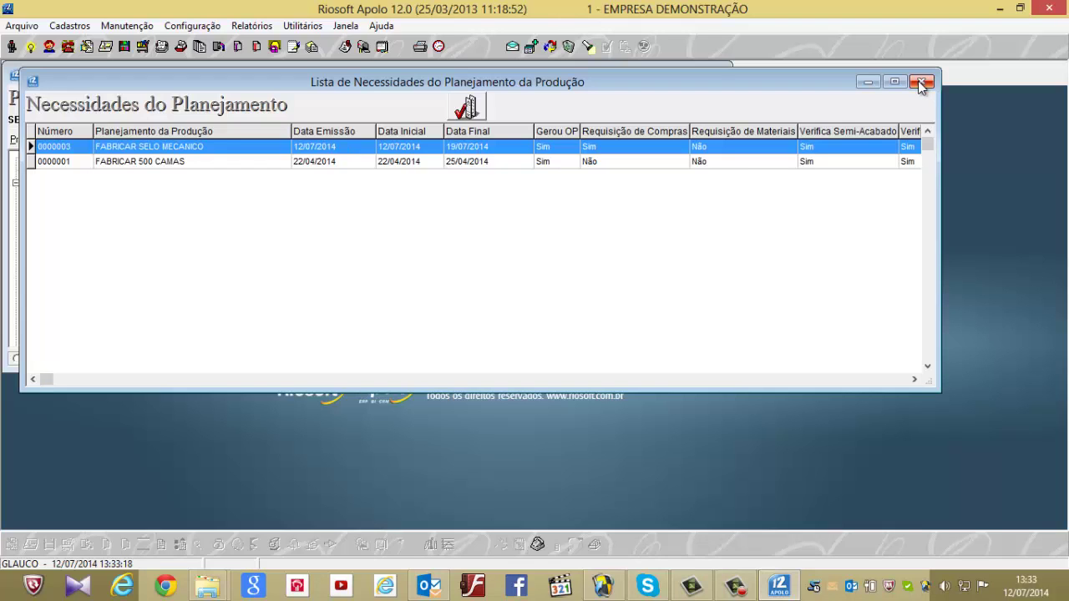
left_click(920, 83)
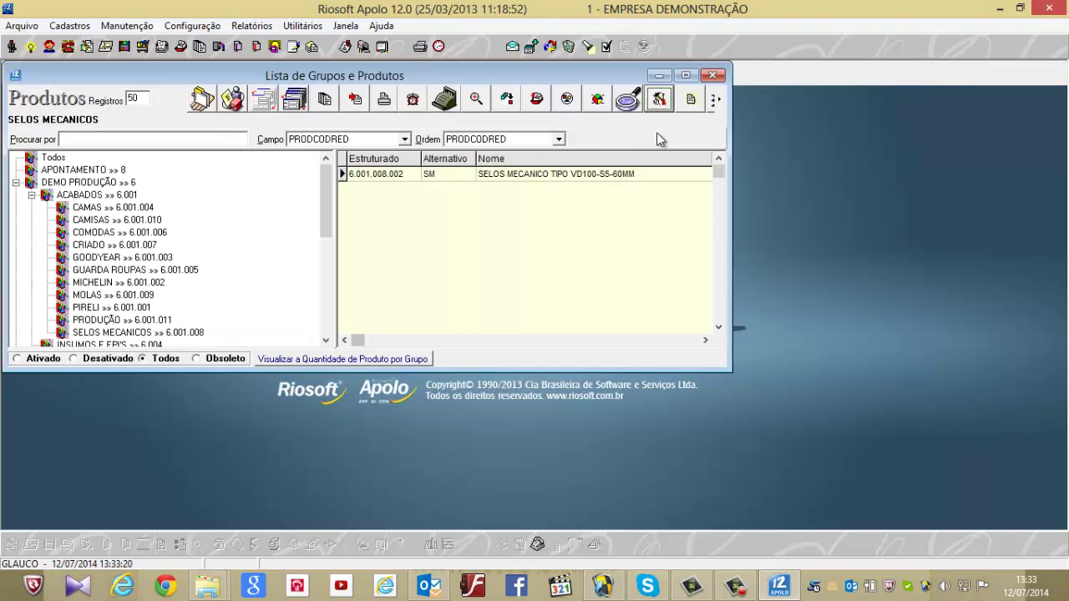
left_click(712, 76)
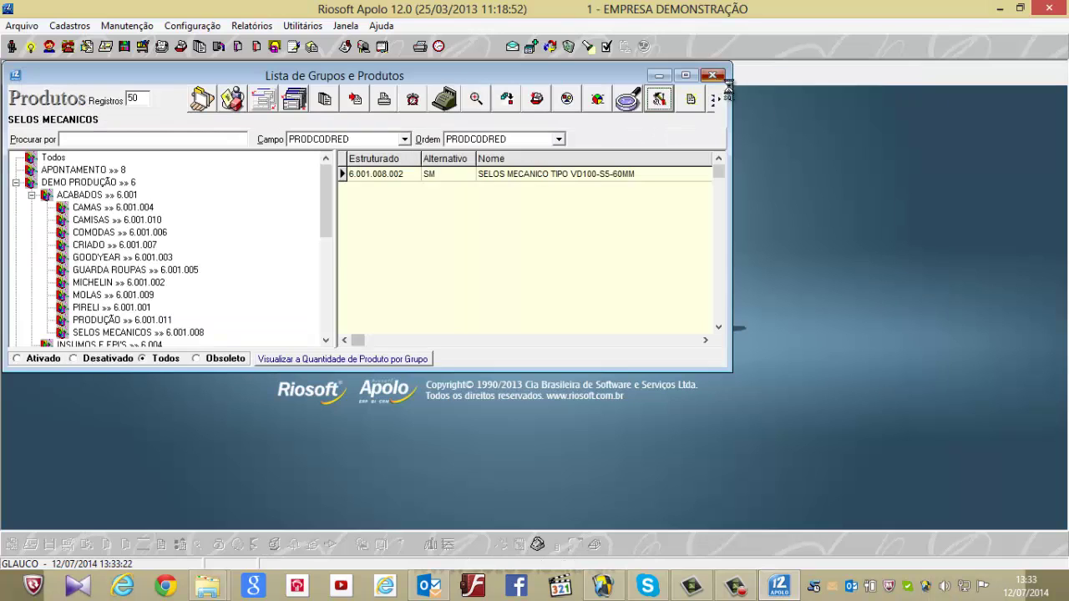
Step: Review the production orders and operations of each FABRICAR SELO MECANICO item under Gerar Ordem de Produção, and close the record and list
left_click(127, 26)
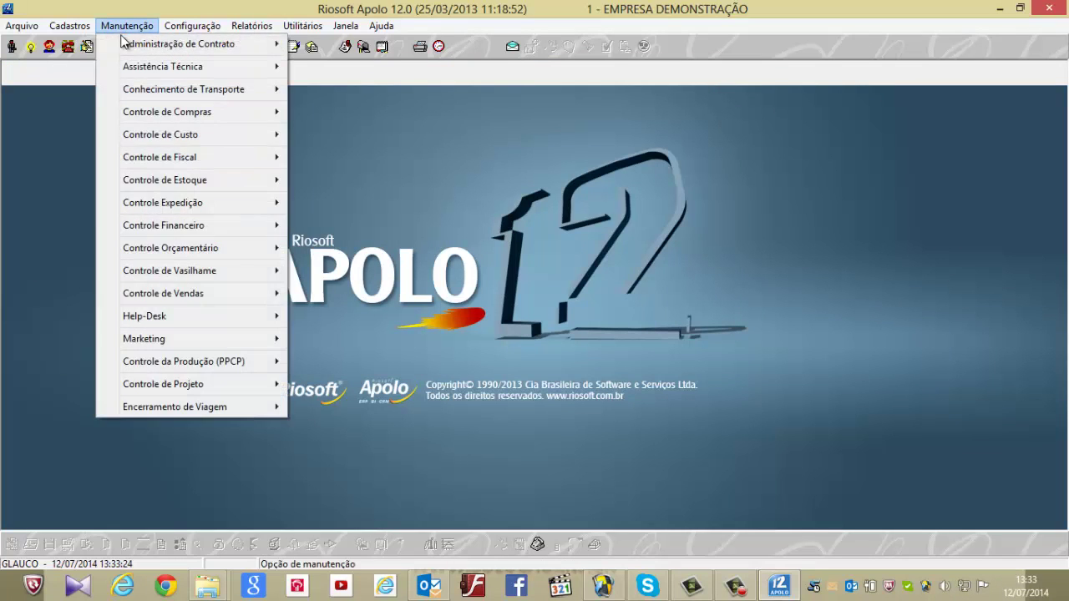
mouse_move(197, 362)
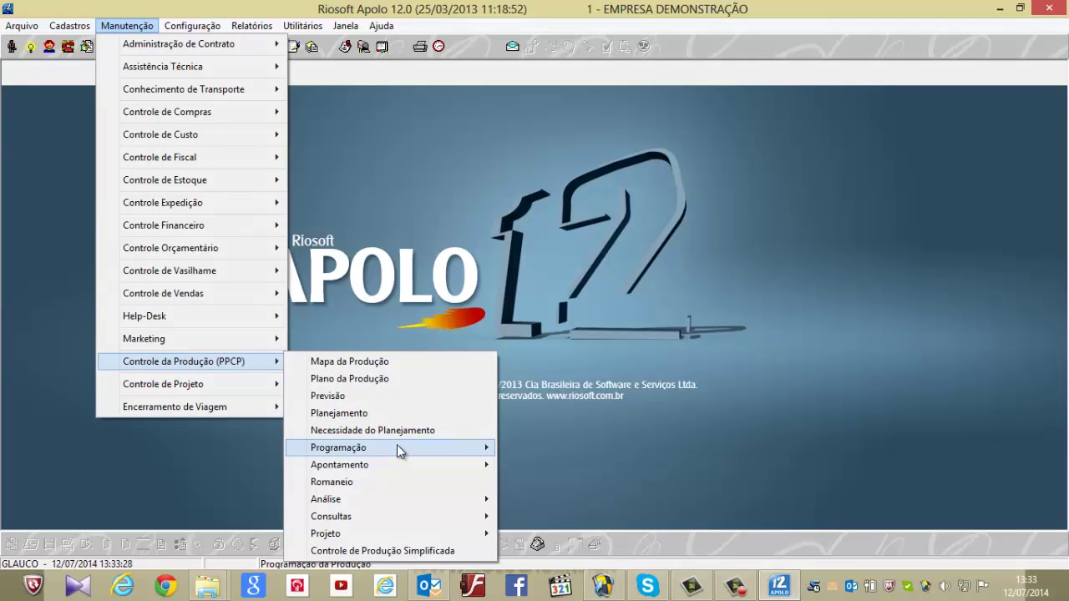
mouse_move(397, 445)
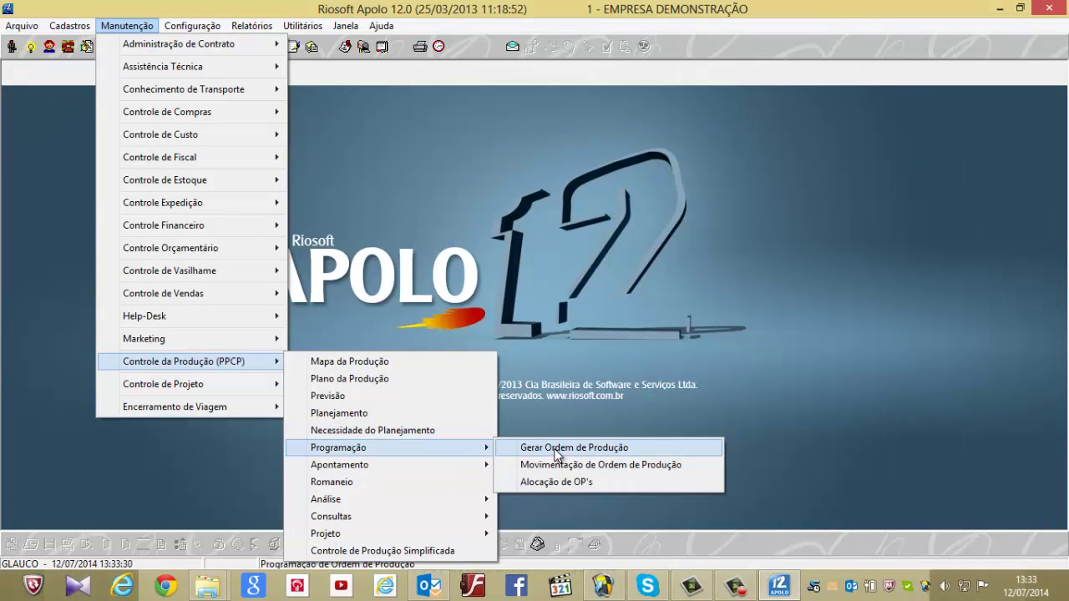
left_click(557, 448)
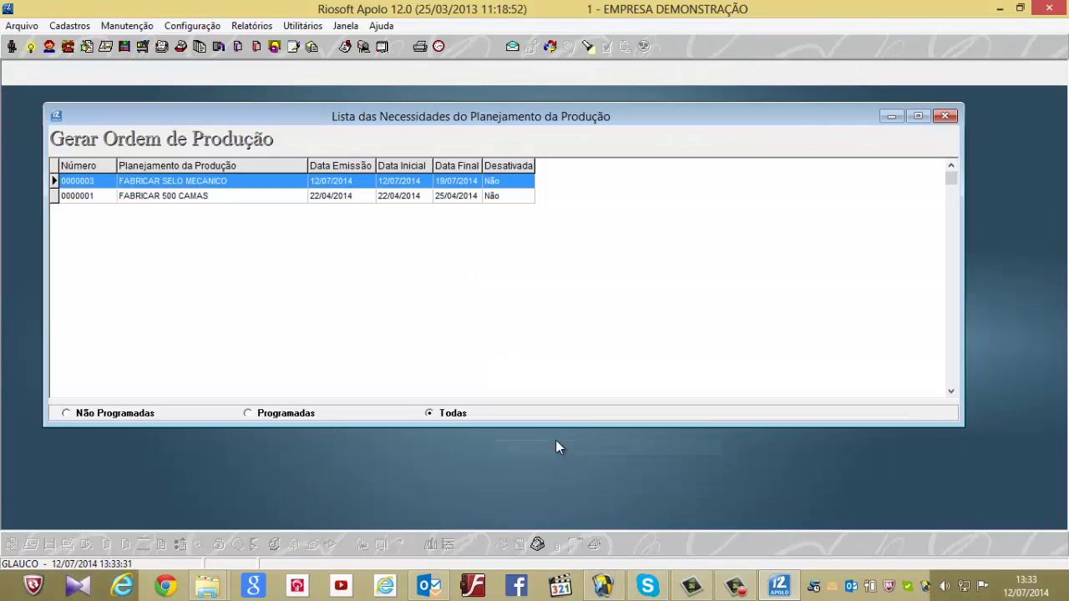
double_click(482, 184)
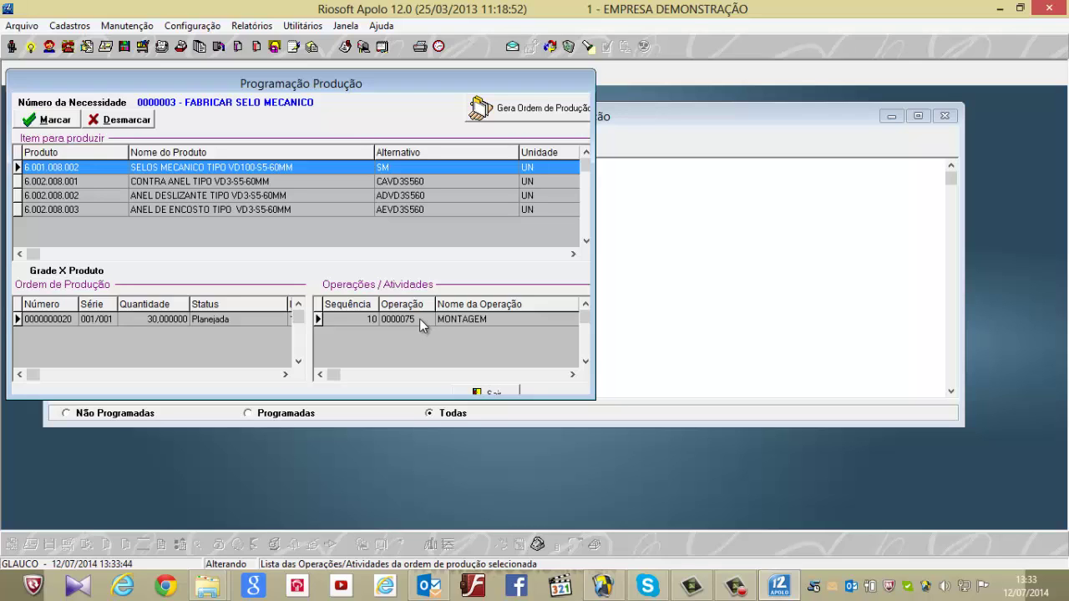
left_click(285, 182)
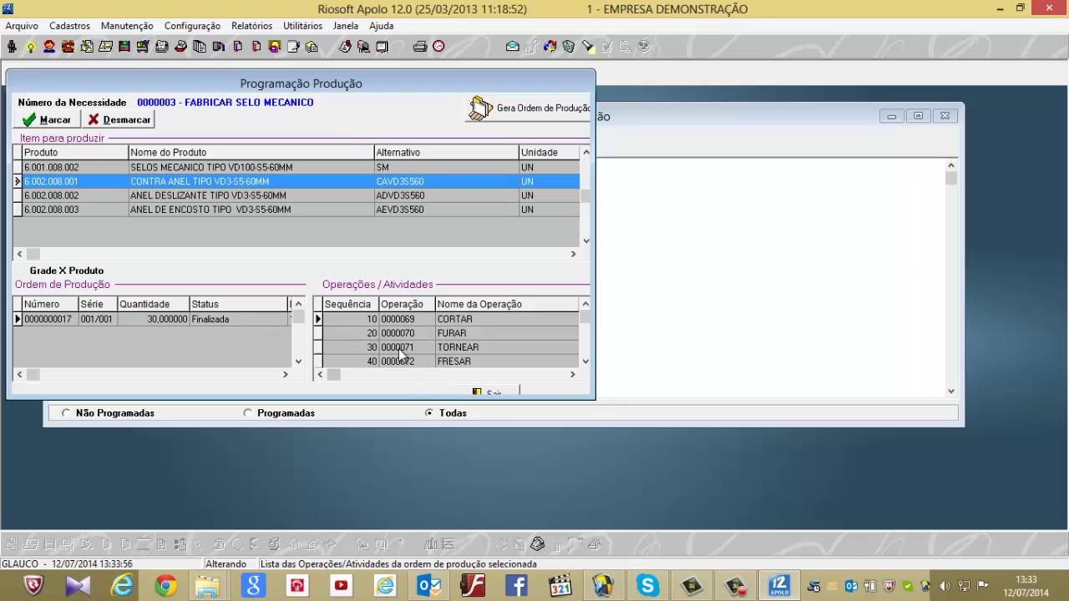
left_click(203, 197)
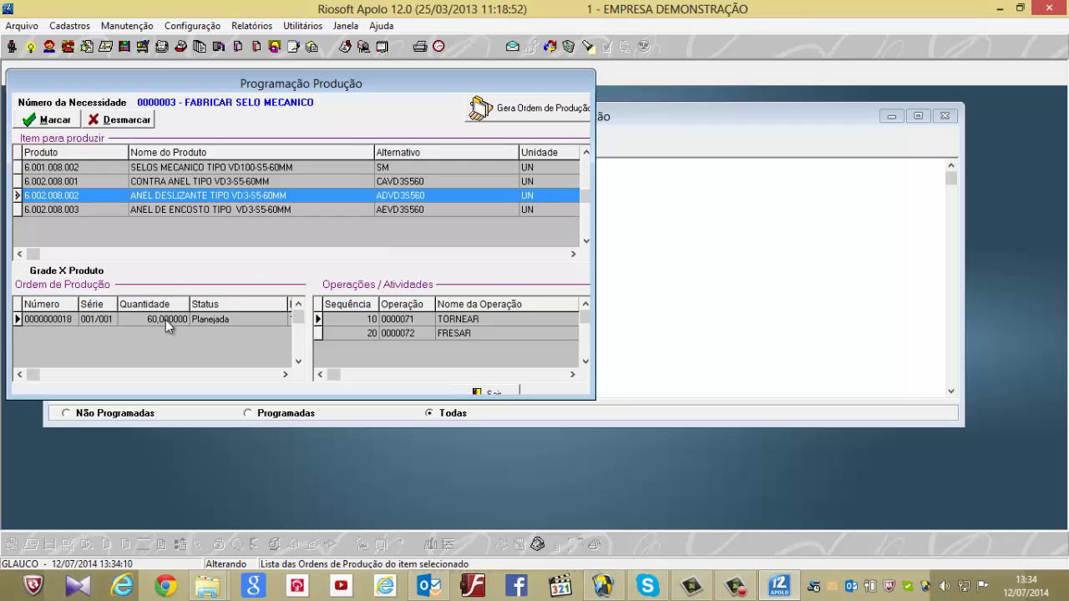
left_click(207, 208)
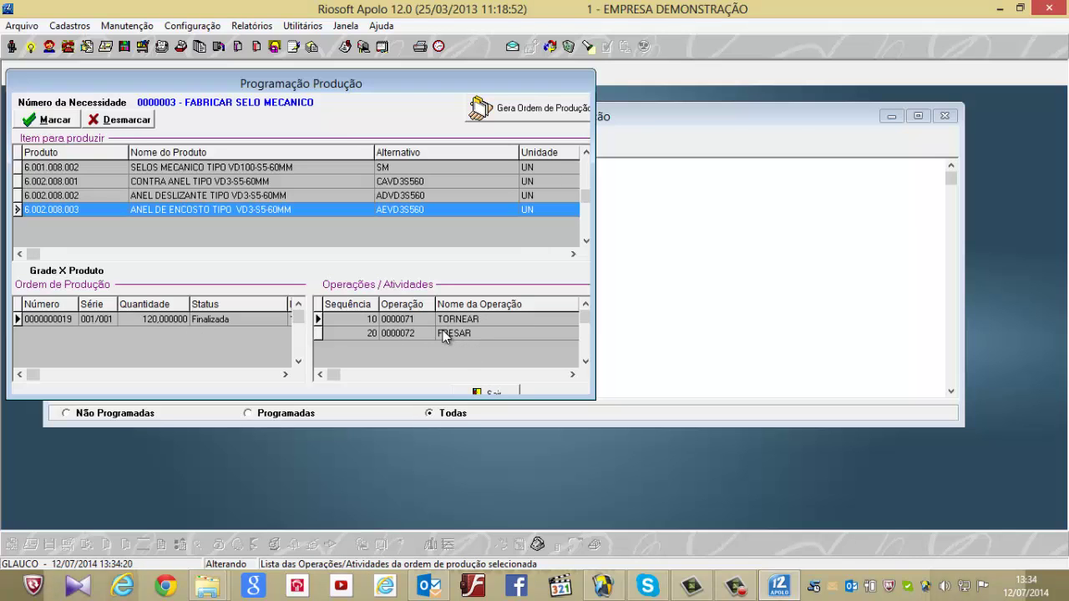
left_click(505, 394)
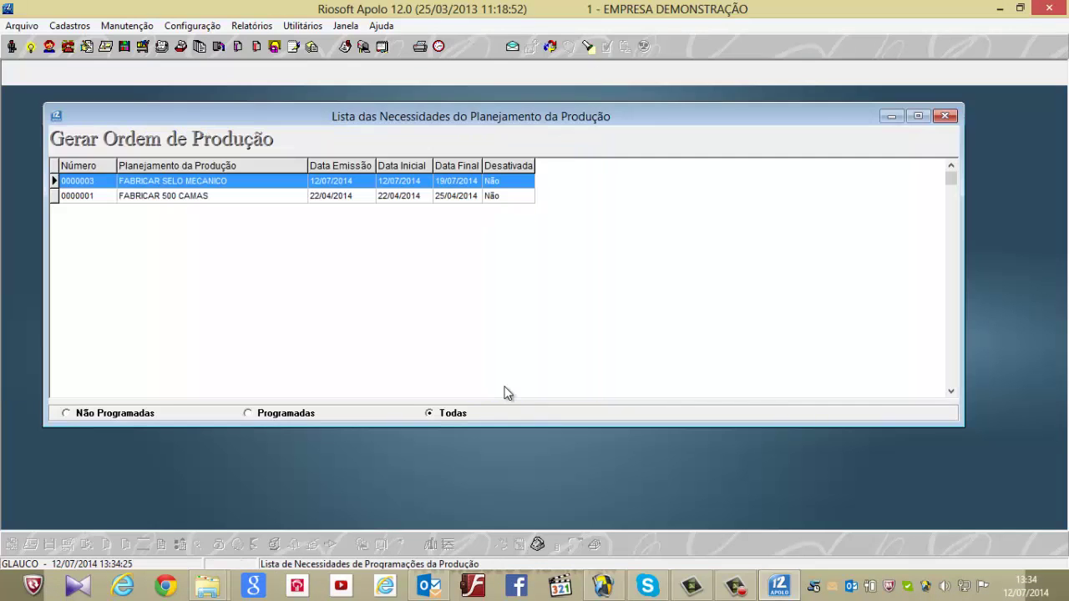
left_click(947, 117)
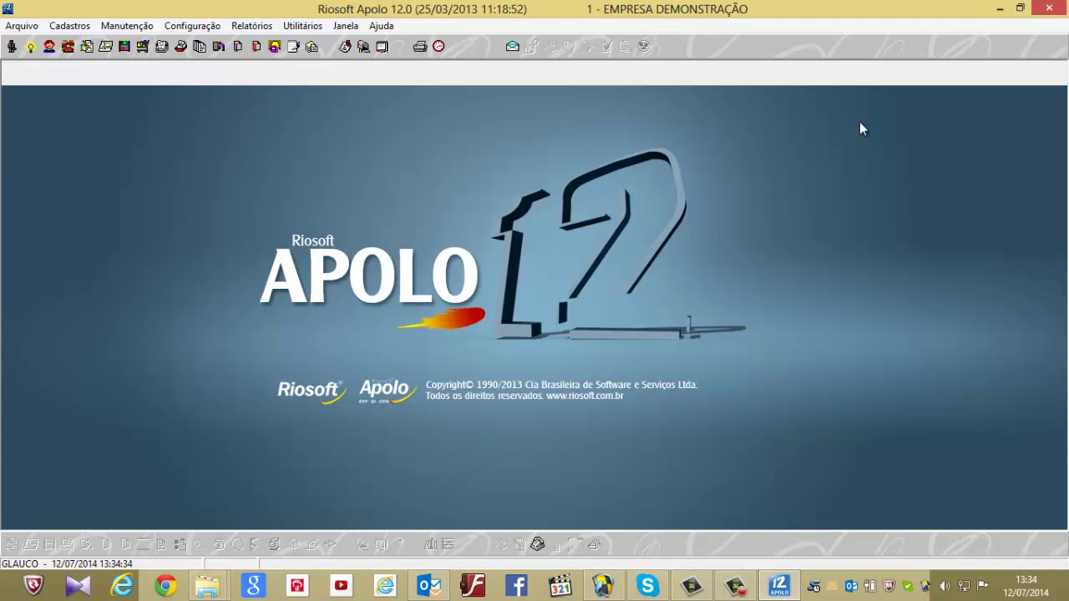
Step: Open the production order list (Movimentação de Ordem de Produção) and enlarge it to fill the workspace
left_click(127, 26)
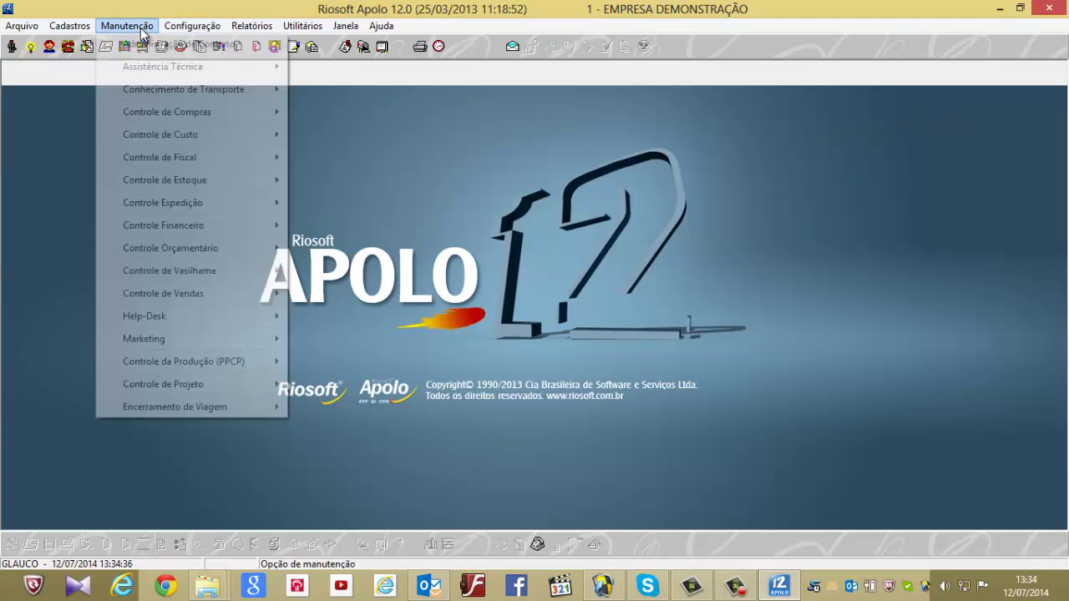
mouse_move(210, 360)
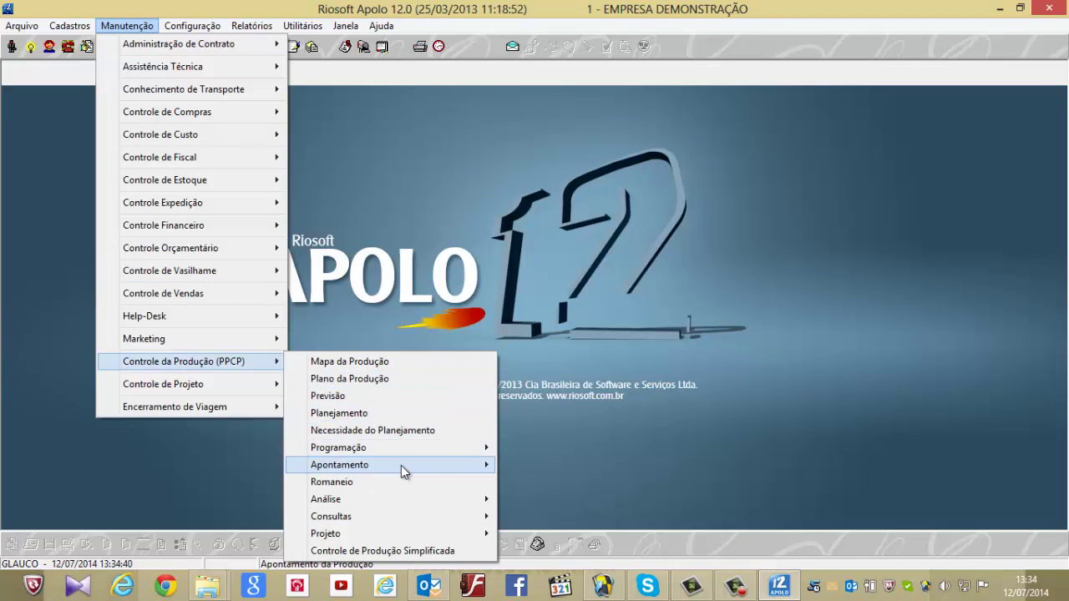
mouse_move(400, 448)
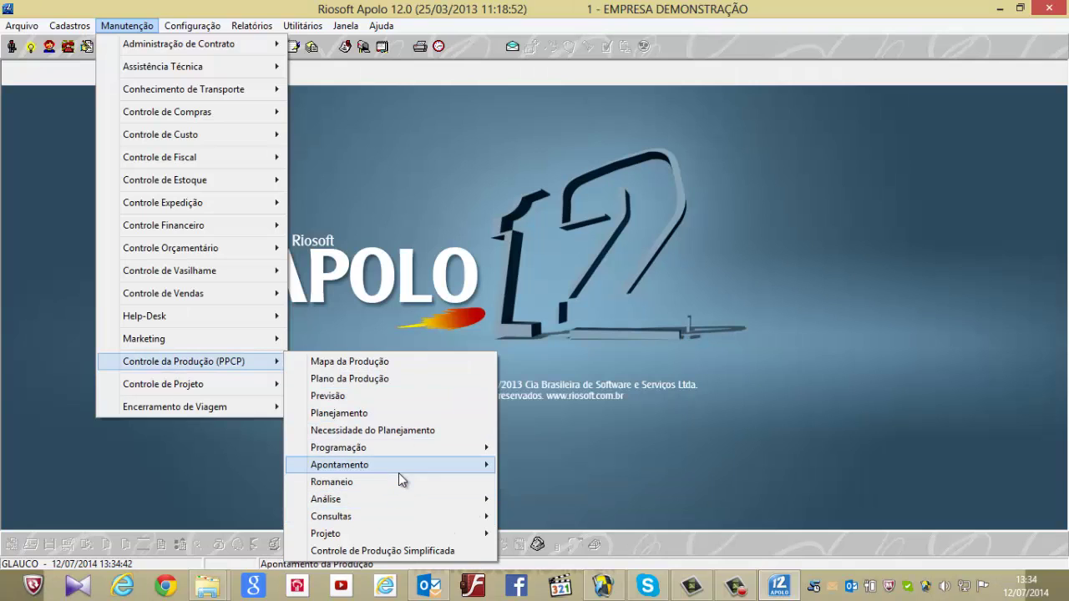
mouse_move(399, 468)
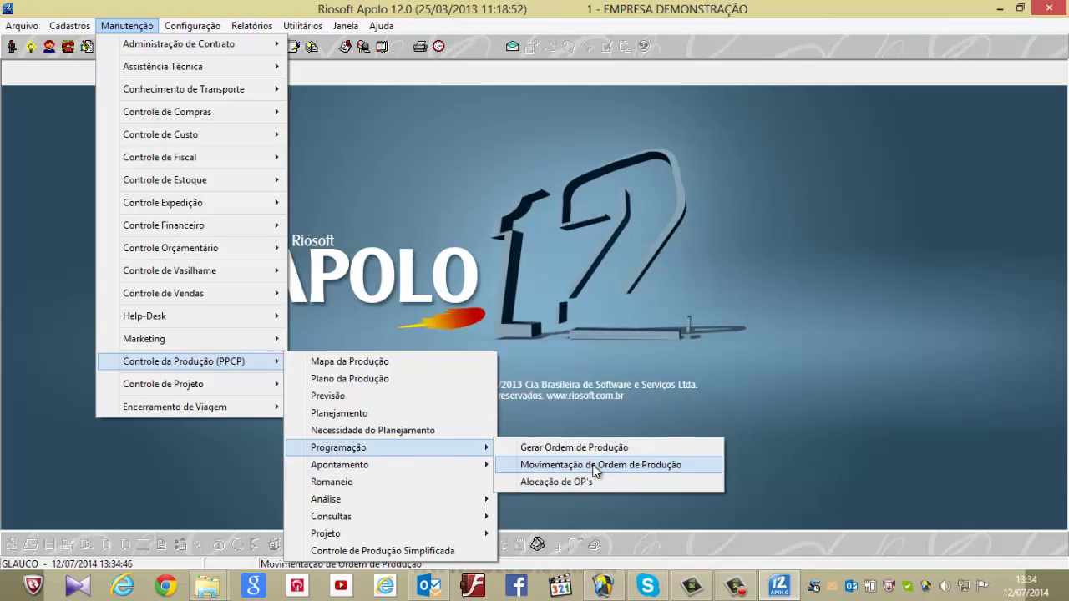
left_click(594, 471)
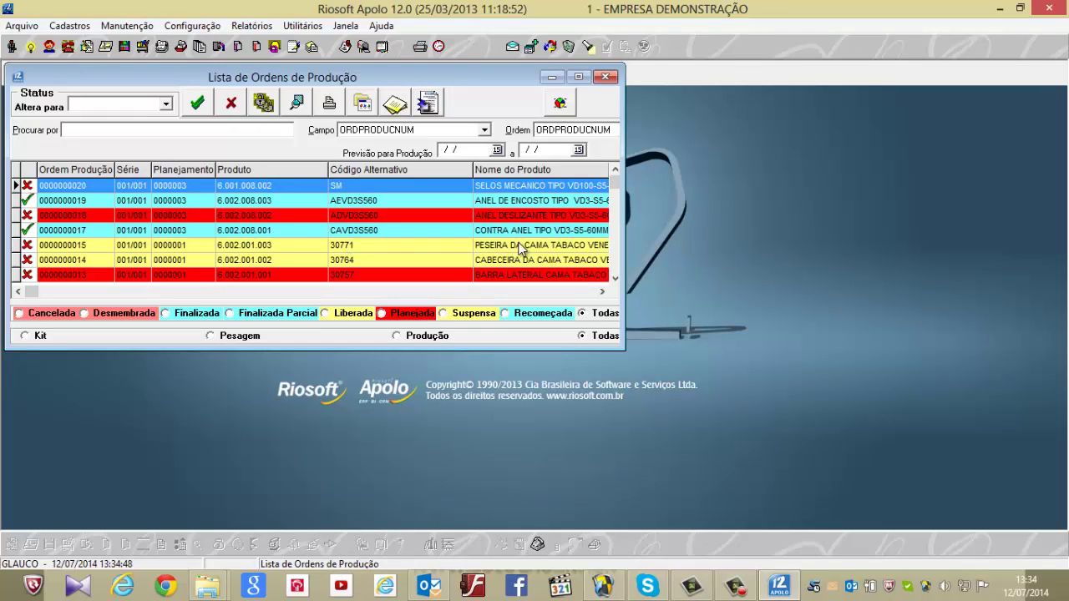
left_click(579, 78)
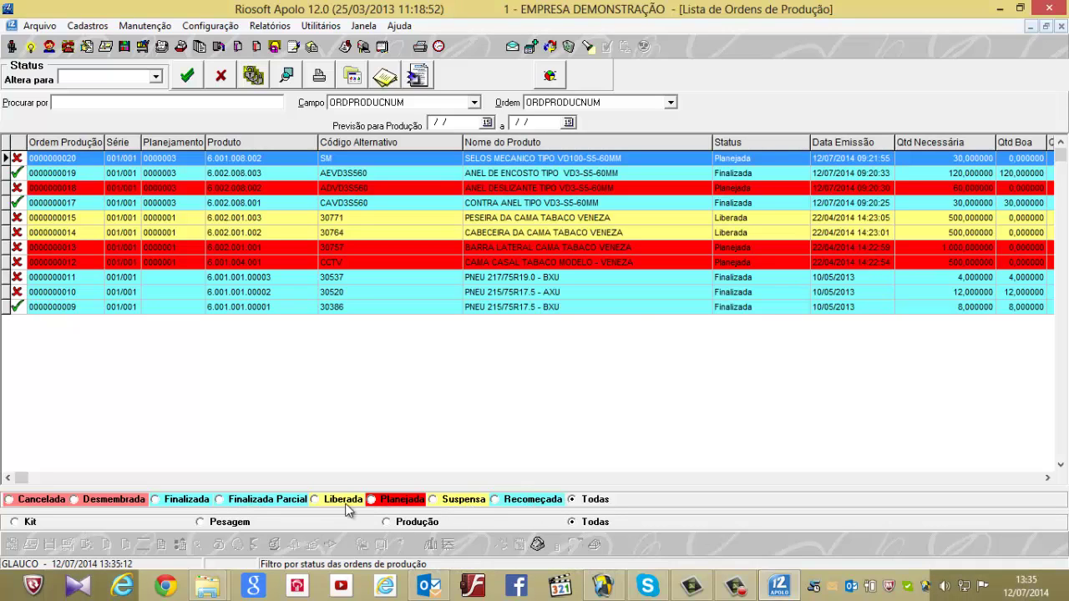
Step: Examine the CONTRA ANEL and ANEL DESLIZANTE TIPO VD3-S5-60MM production orders, leaving the ANEL DESLIZANTE order selected
left_click(457, 189)
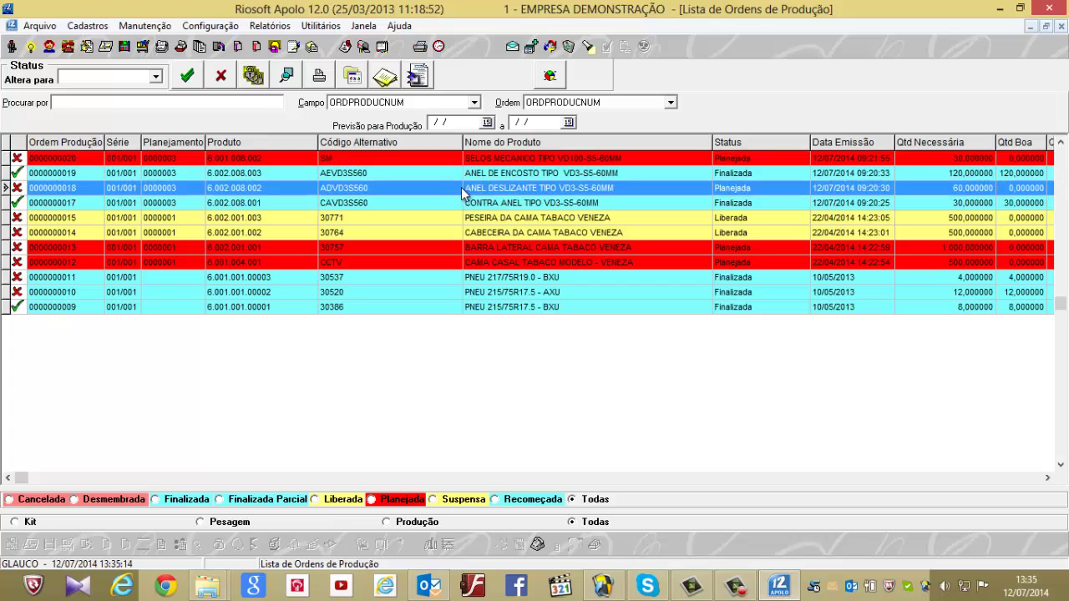
left_click(590, 206)
left_click(590, 190)
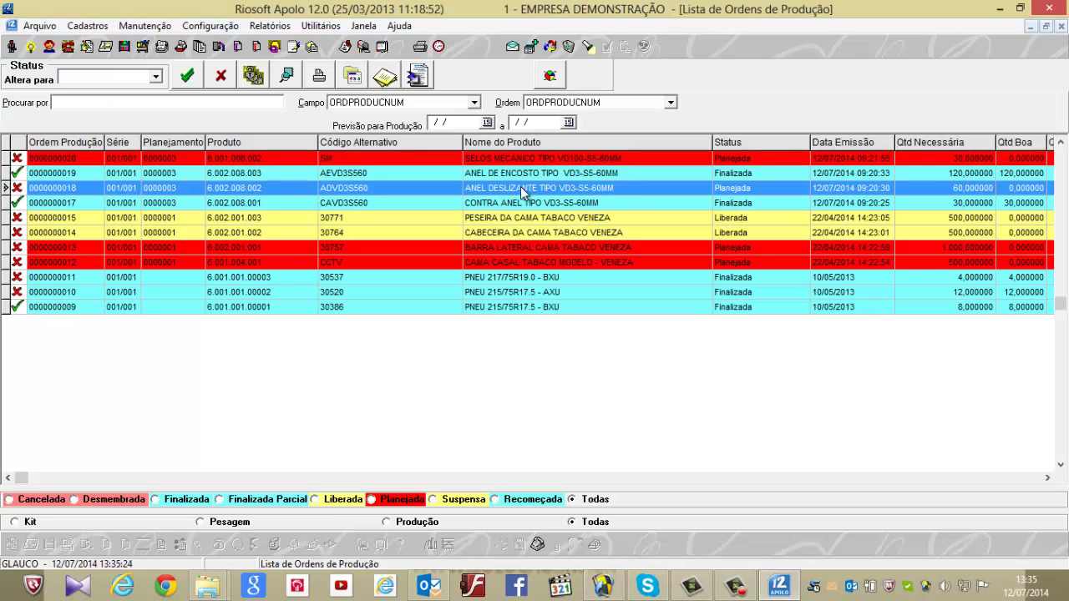
Step: Change the status of the selected ANEL DESLIZANTE TIPO VD3-S5-60MM production order to Liberada
left_click(155, 78)
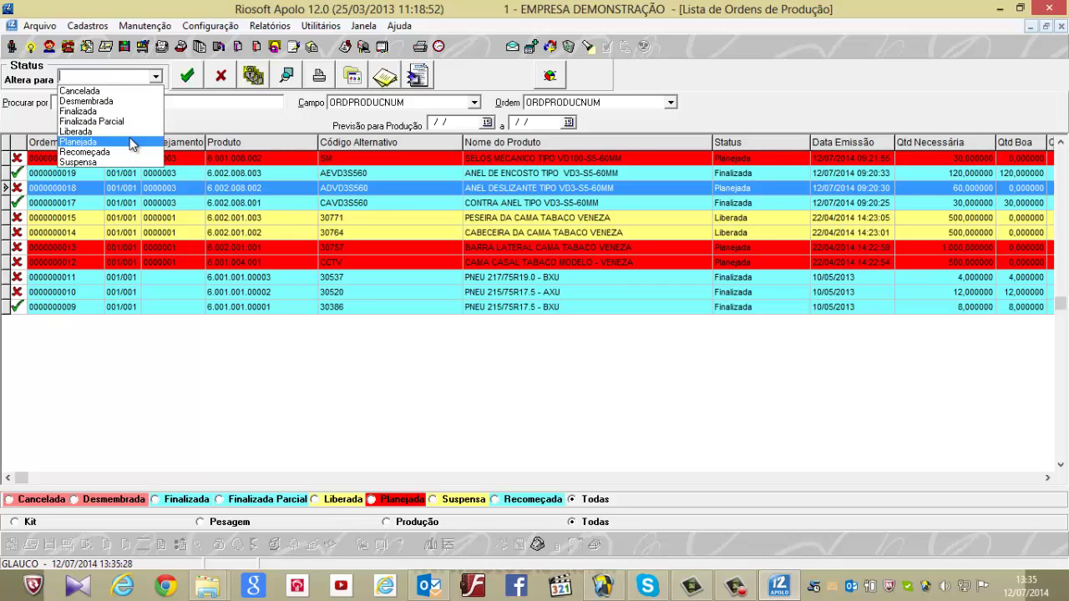
left_click(142, 131)
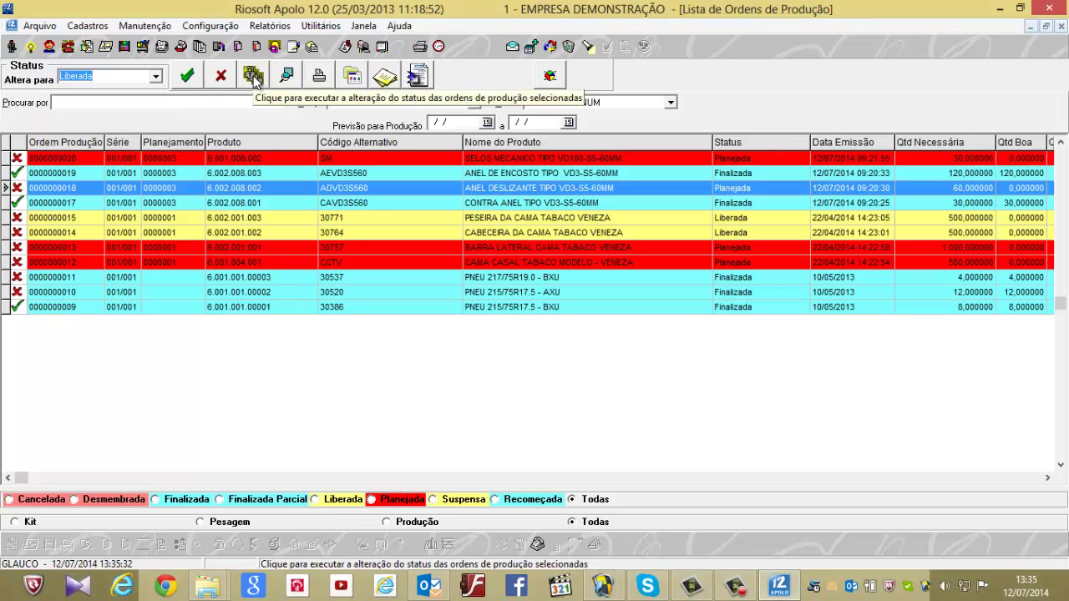
left_click(253, 75)
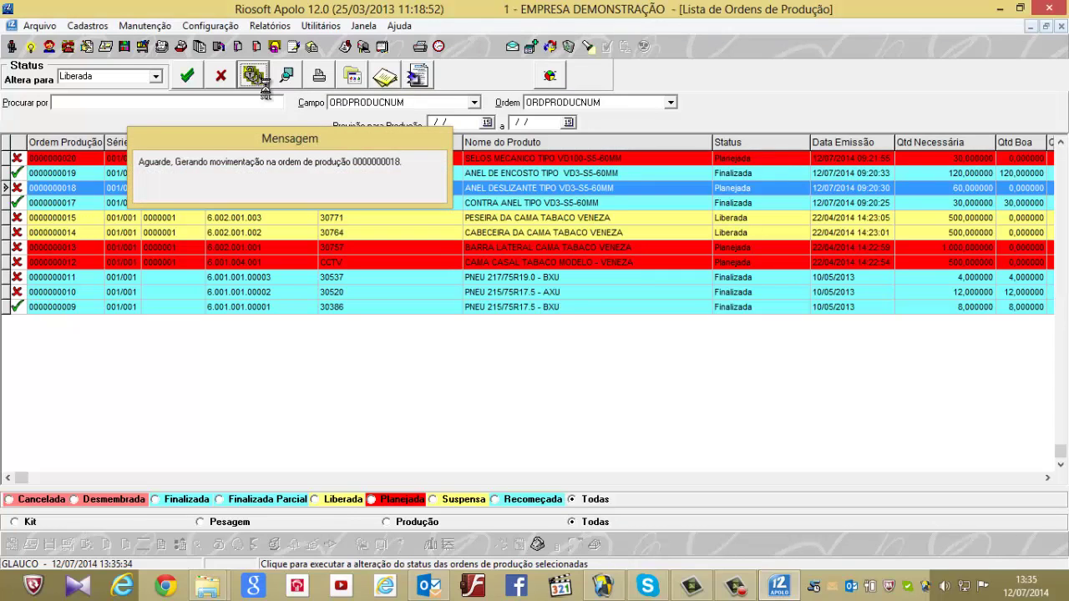
Step: Open the material requisitions list under Controle de Estoque, Requisição de Material, Manutenção
left_click(140, 26)
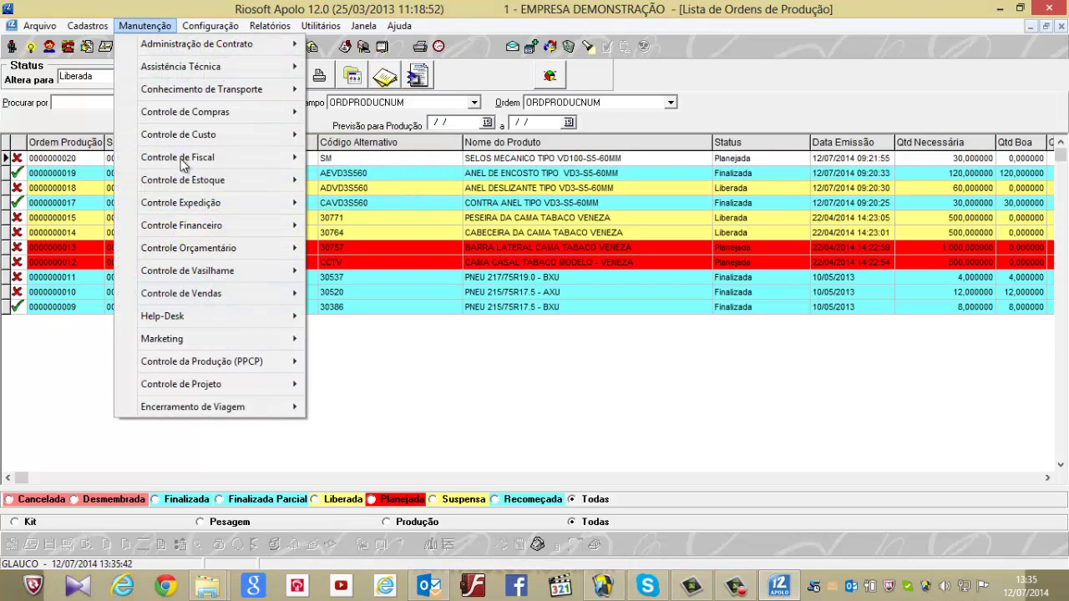
mouse_move(192, 184)
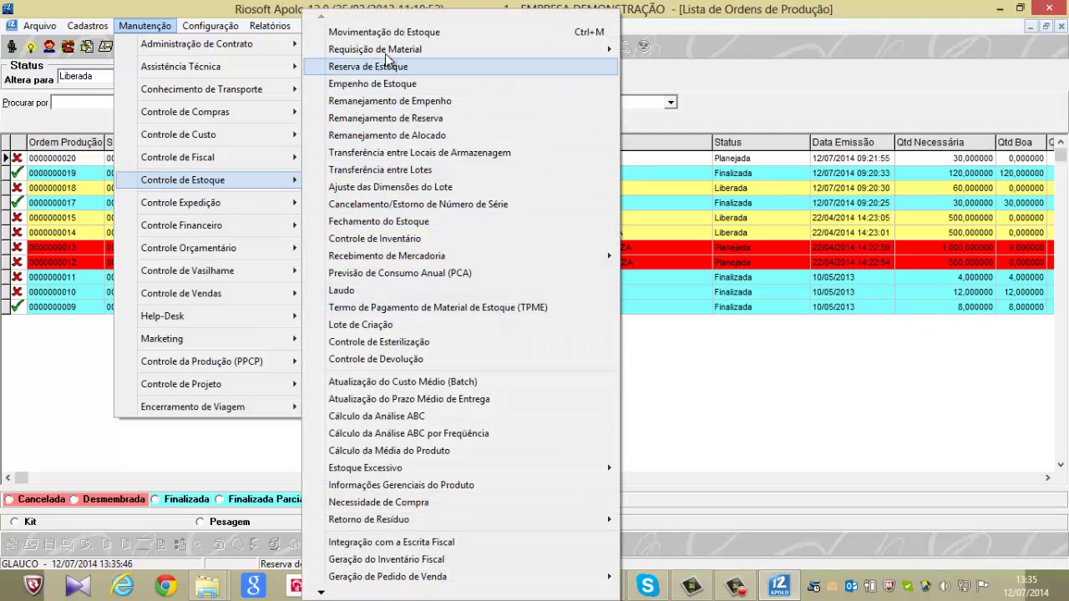
mouse_move(501, 49)
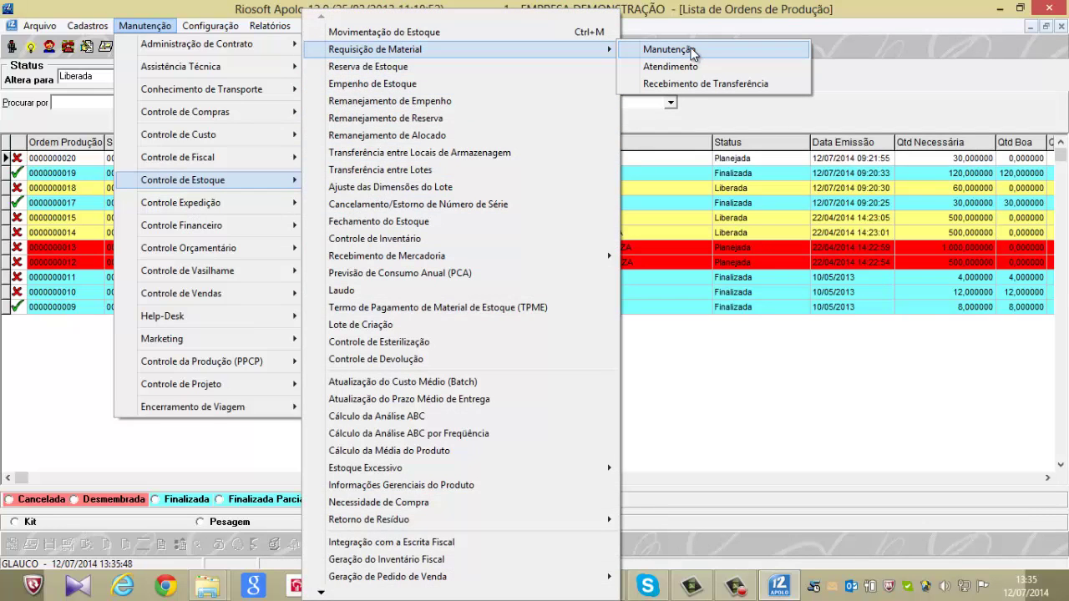
left_click(691, 52)
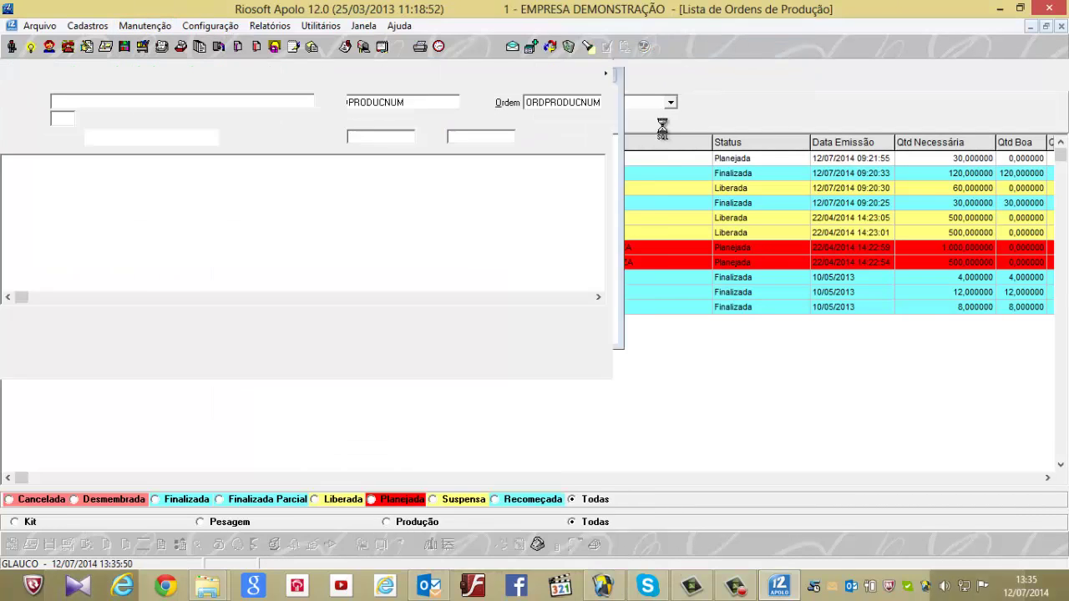
left_click(644, 192)
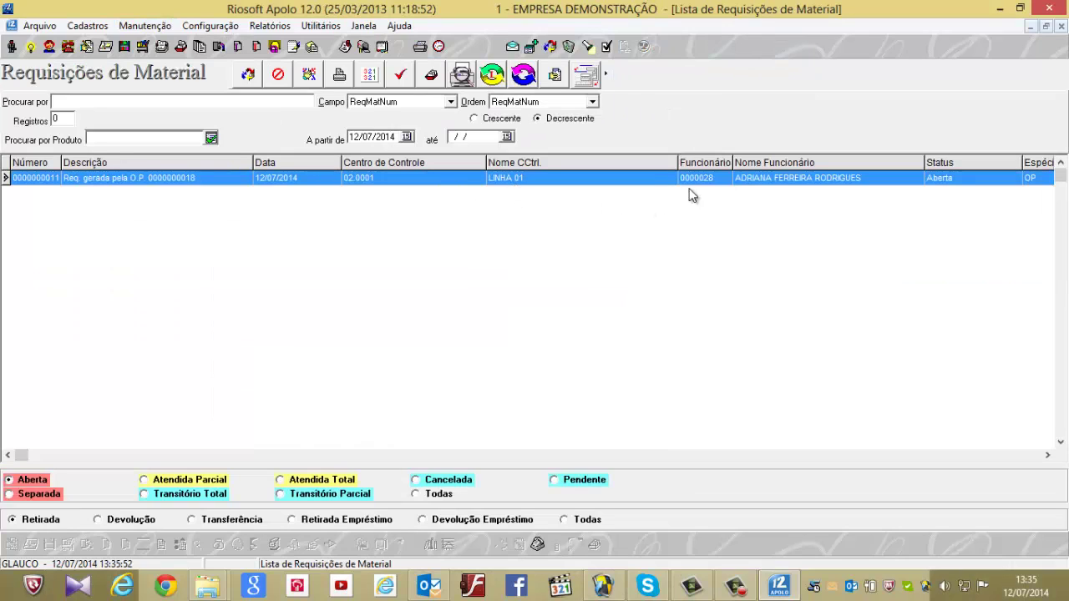
Step: Review the requisition generated by the production order and its TARUGO DE INOX 304 item, cancelling both records and closing the list
double_click(634, 183)
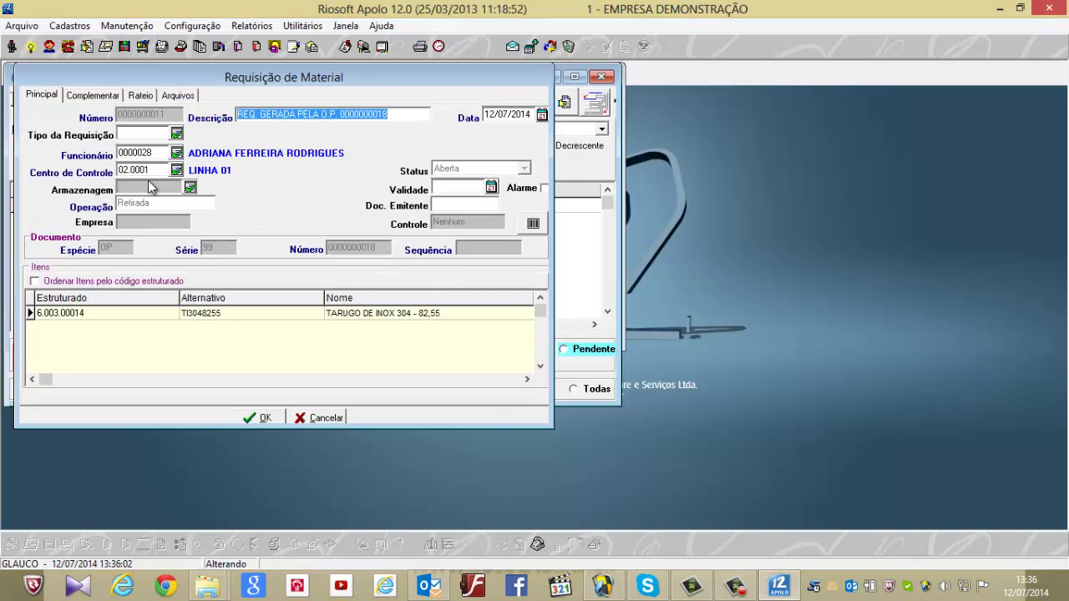
double_click(194, 316)
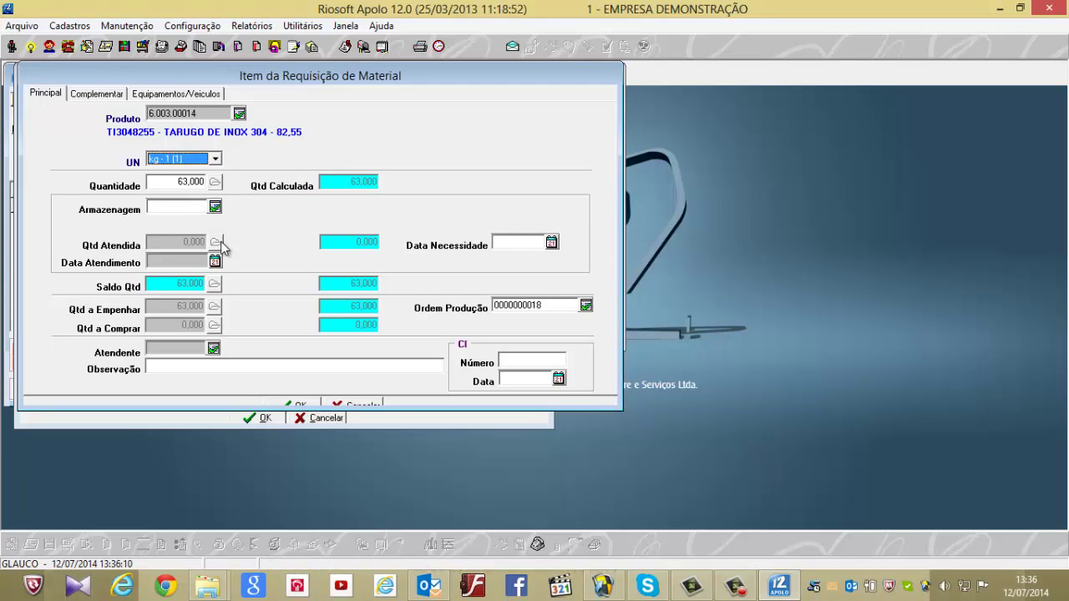
left_click(373, 406)
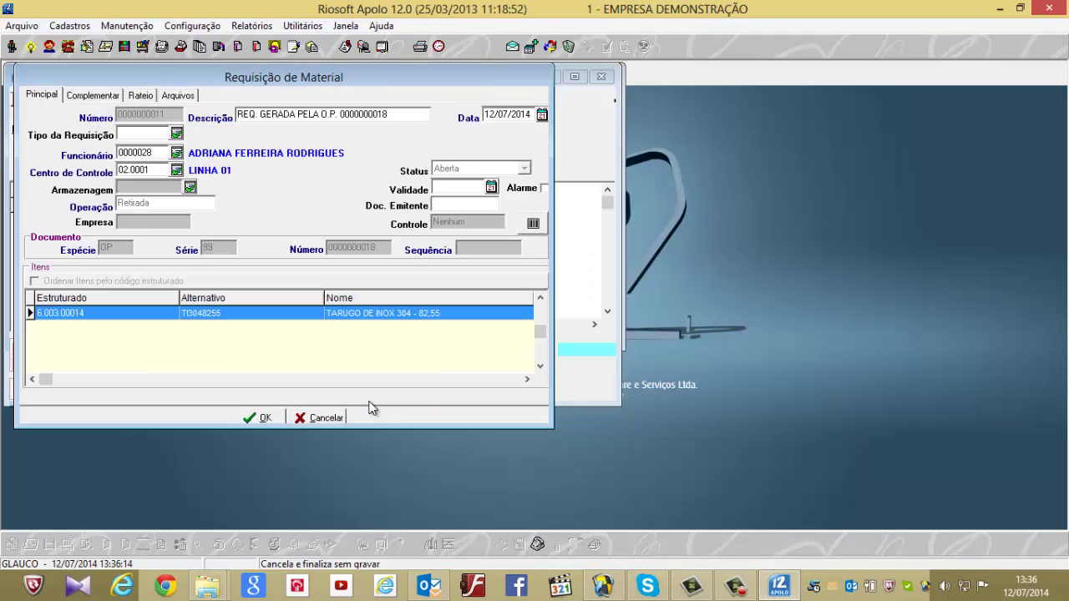
left_click(326, 417)
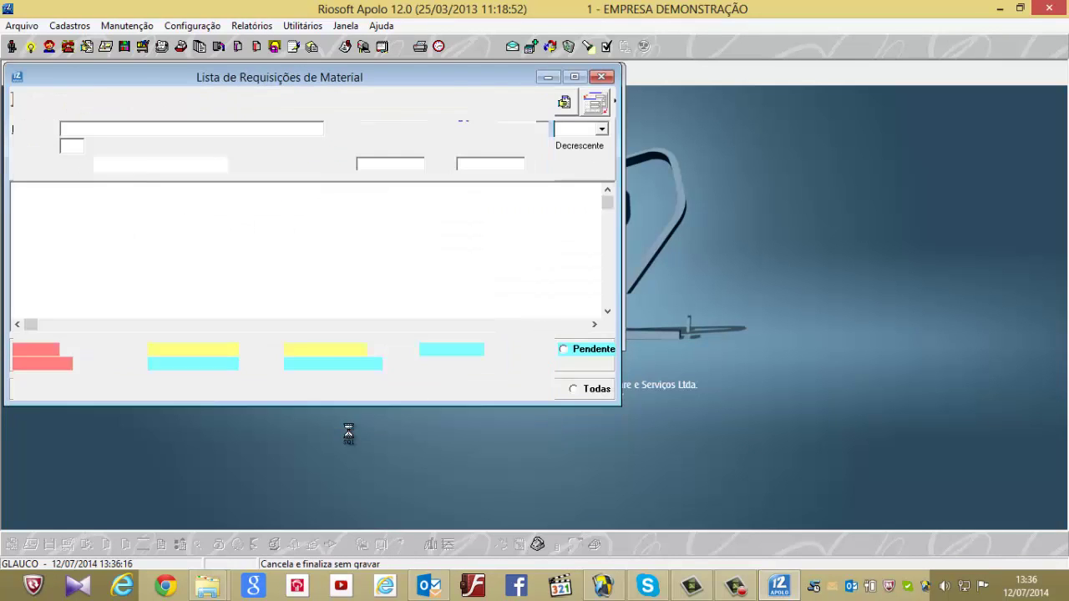
left_click(574, 79)
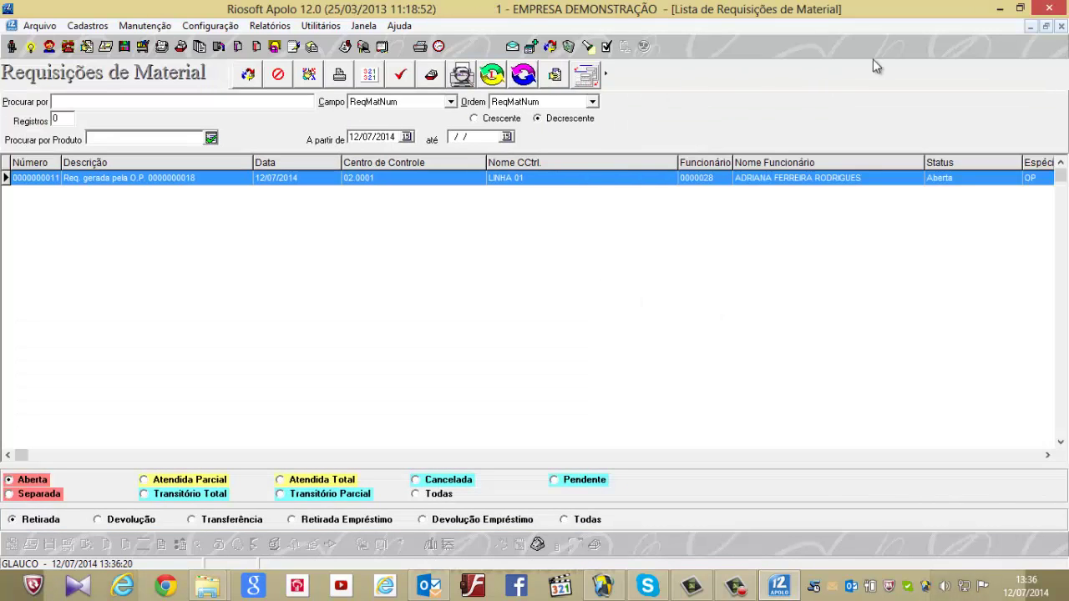
left_click(1060, 31)
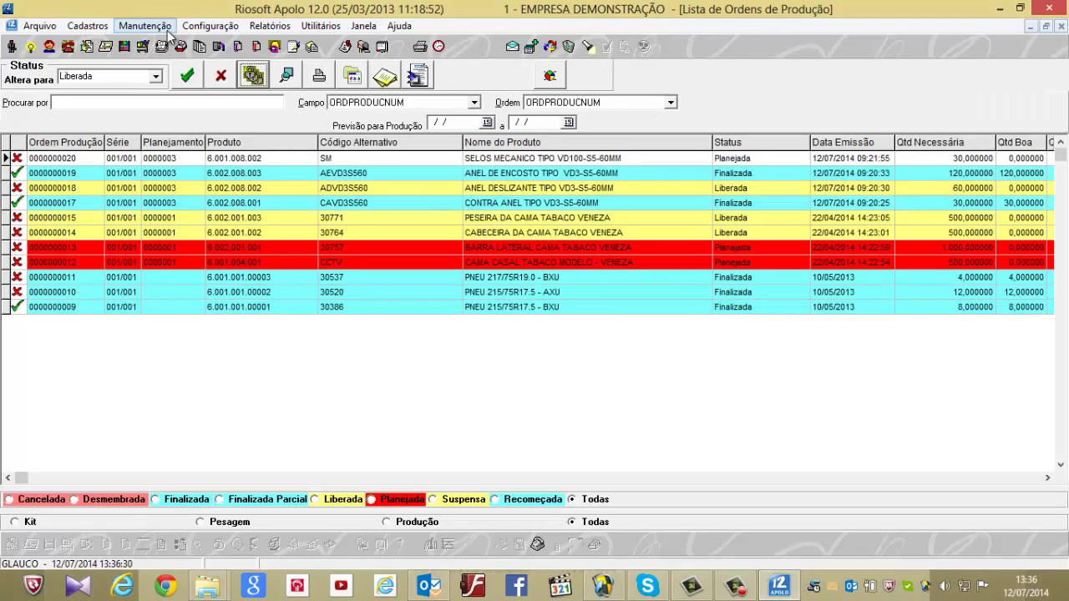
Step: Open the production order's material requisition for fulfilment through Requisição de Material, Atendimento
left_click(170, 32)
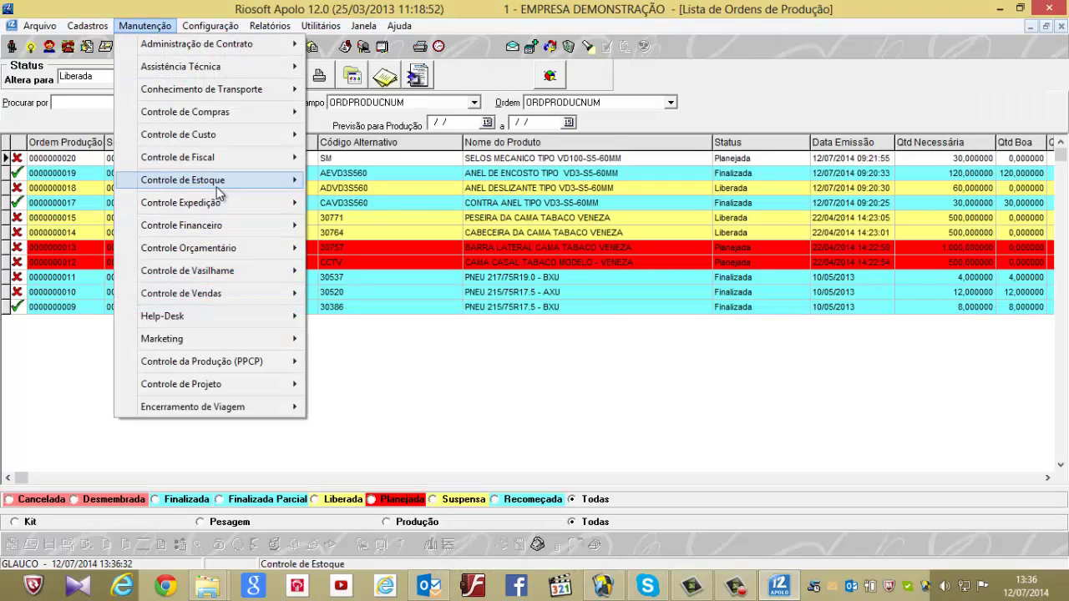
mouse_move(419, 52)
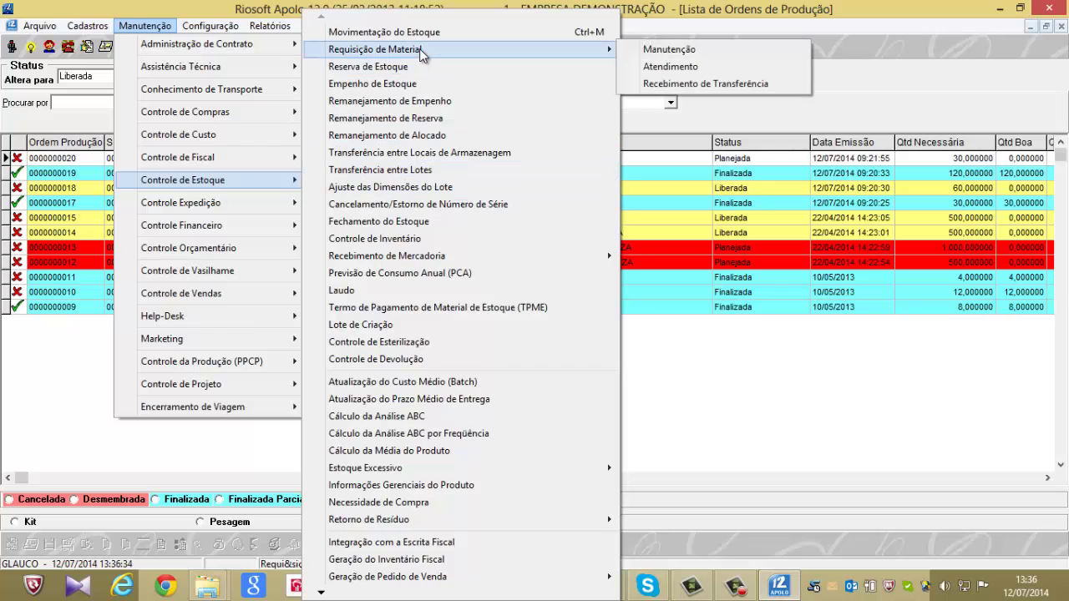
left_click(671, 69)
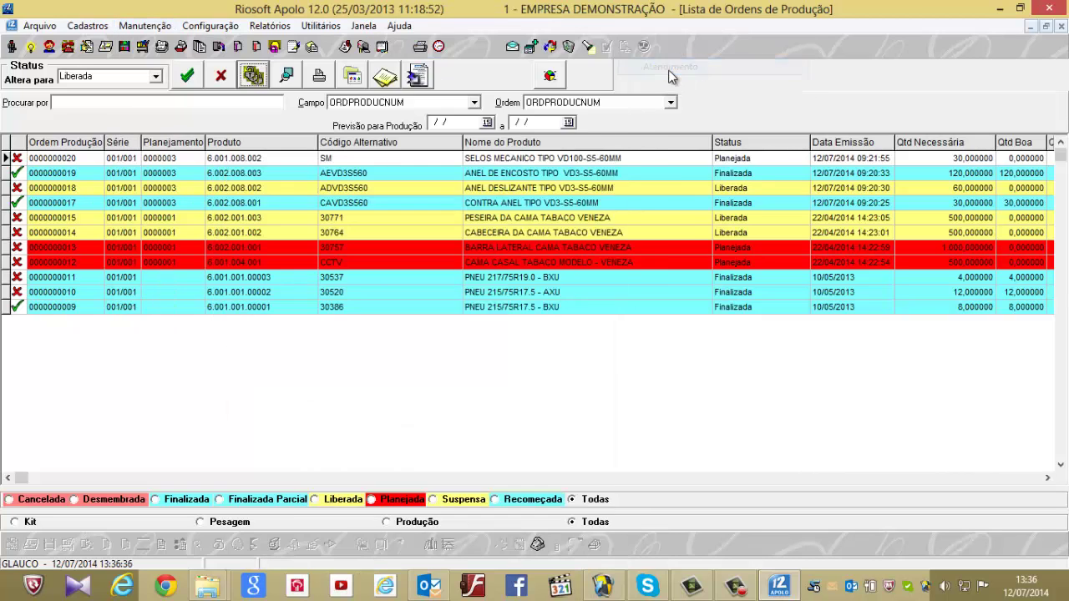
left_click(412, 157)
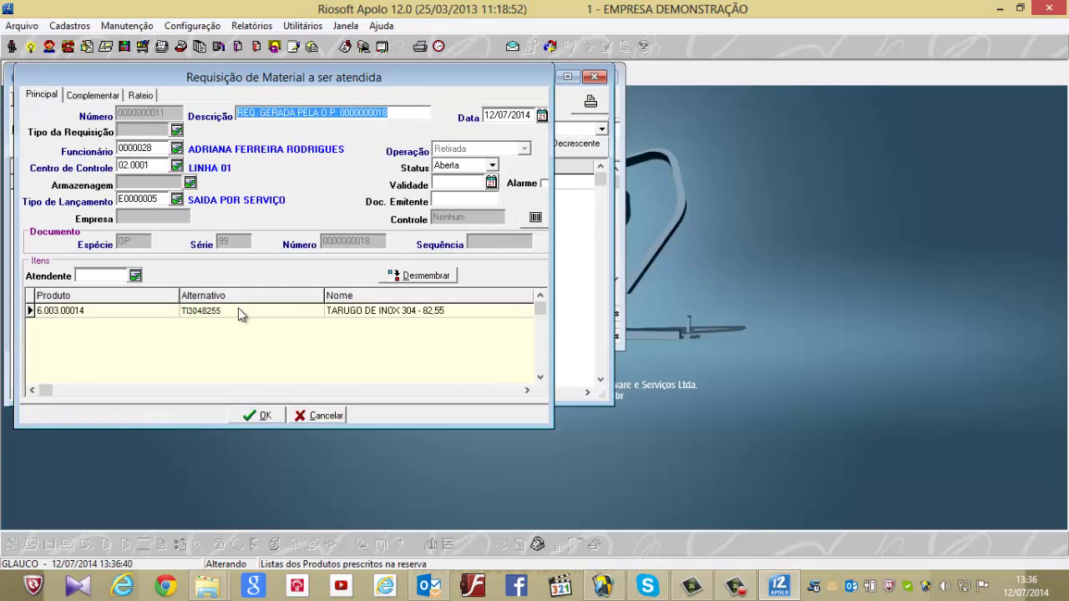
Step: Try to fulfil the TARUGO DE INOX 304 item with 63,000 kg from storage location 1 EMPRESA, and cancel the item record
double_click(238, 309)
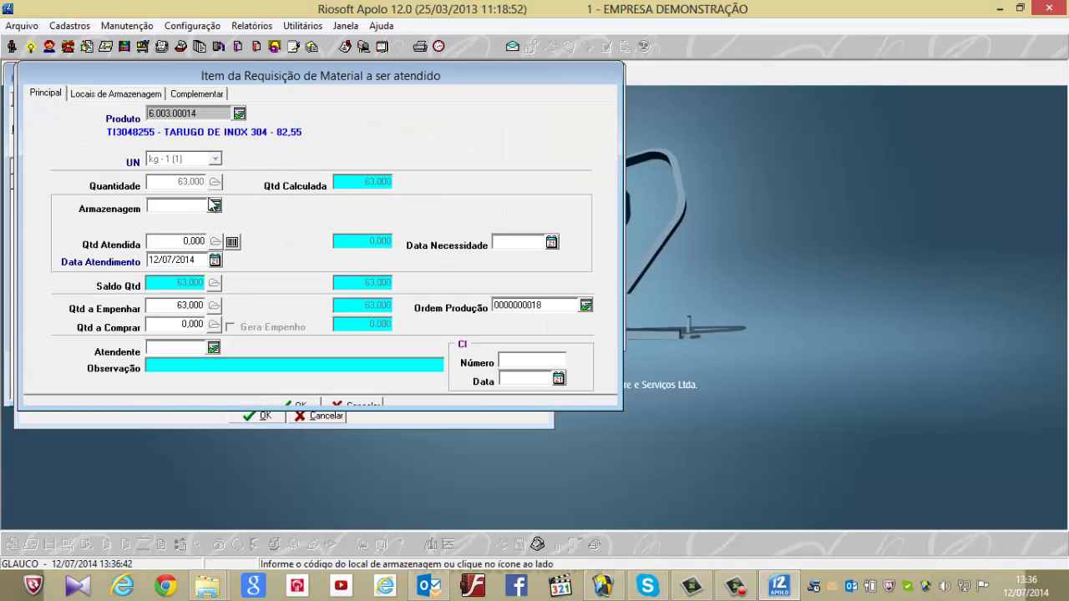
left_click(194, 240)
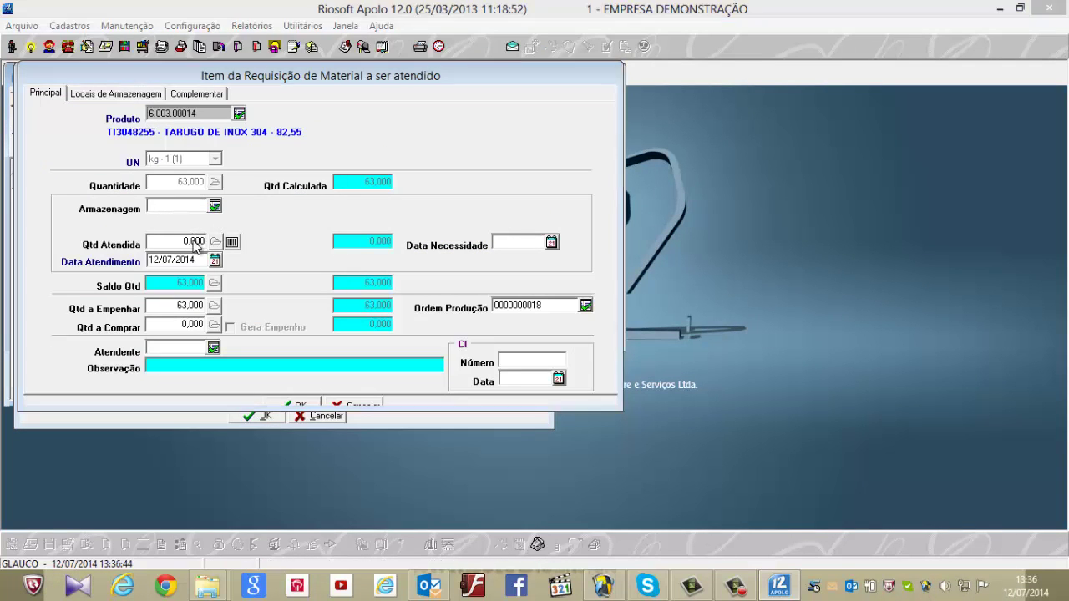
left_click(287, 267)
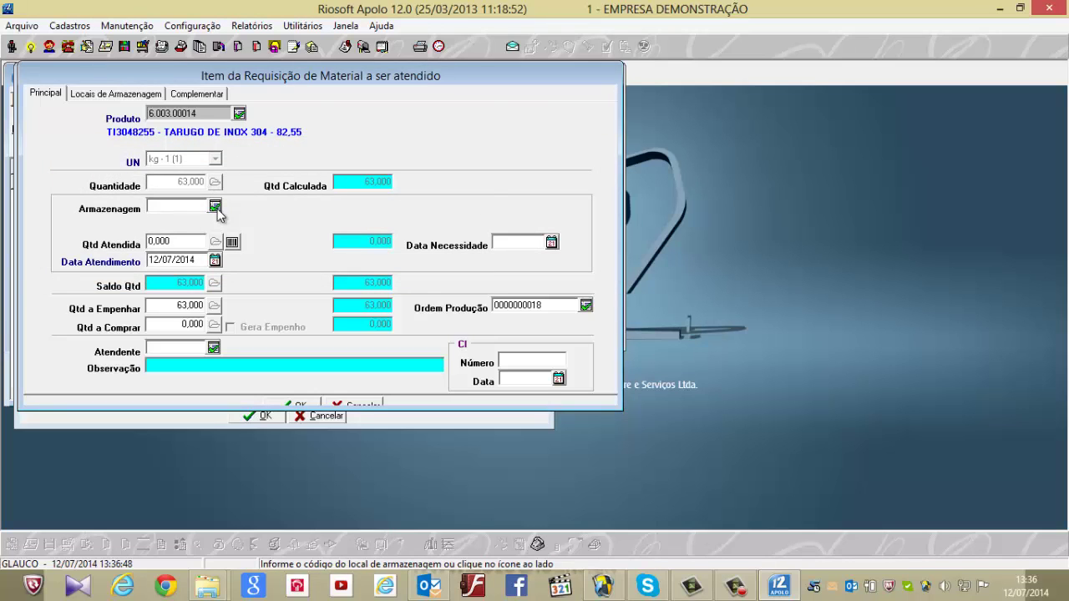
left_click(216, 207)
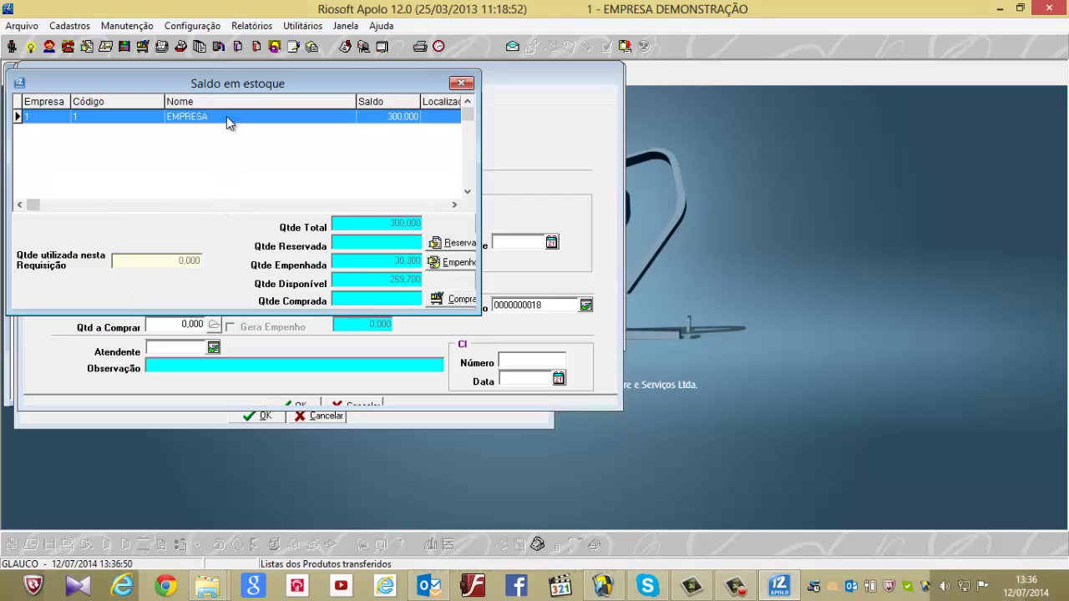
double_click(226, 116)
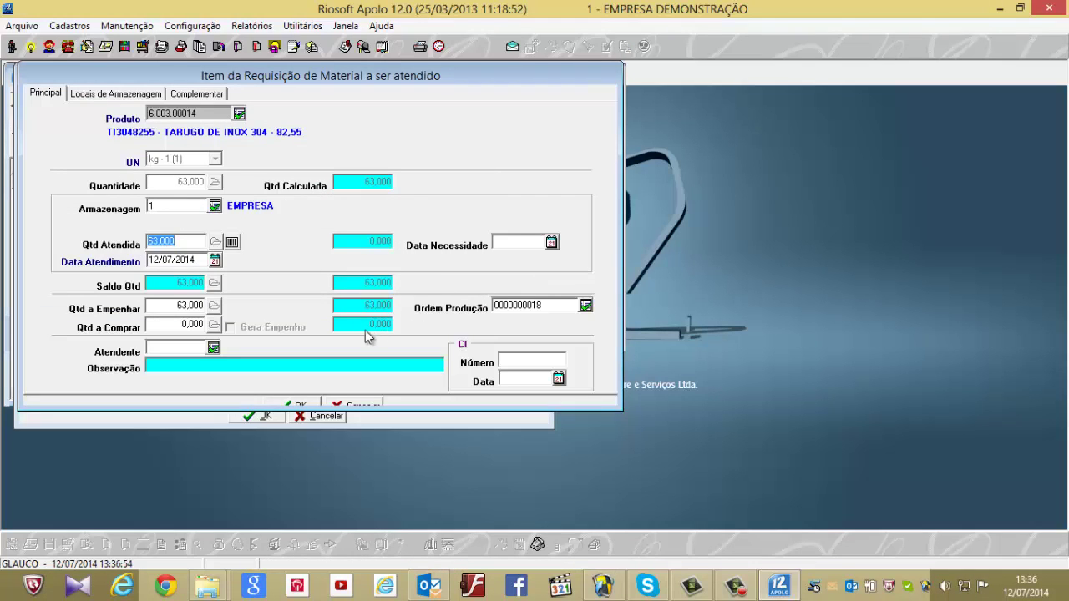
left_click(298, 405)
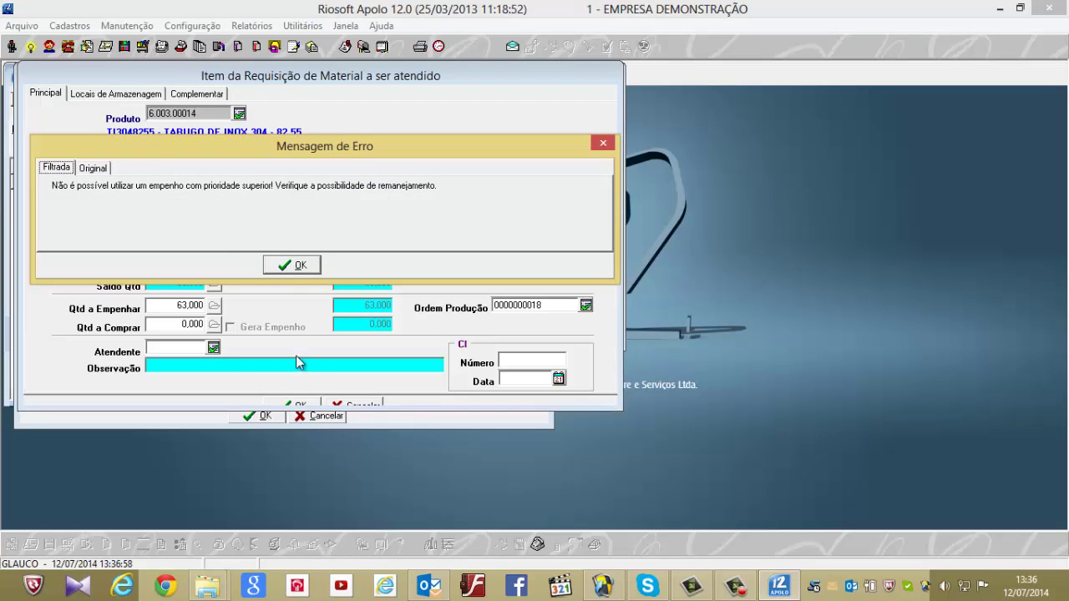
left_click(284, 266)
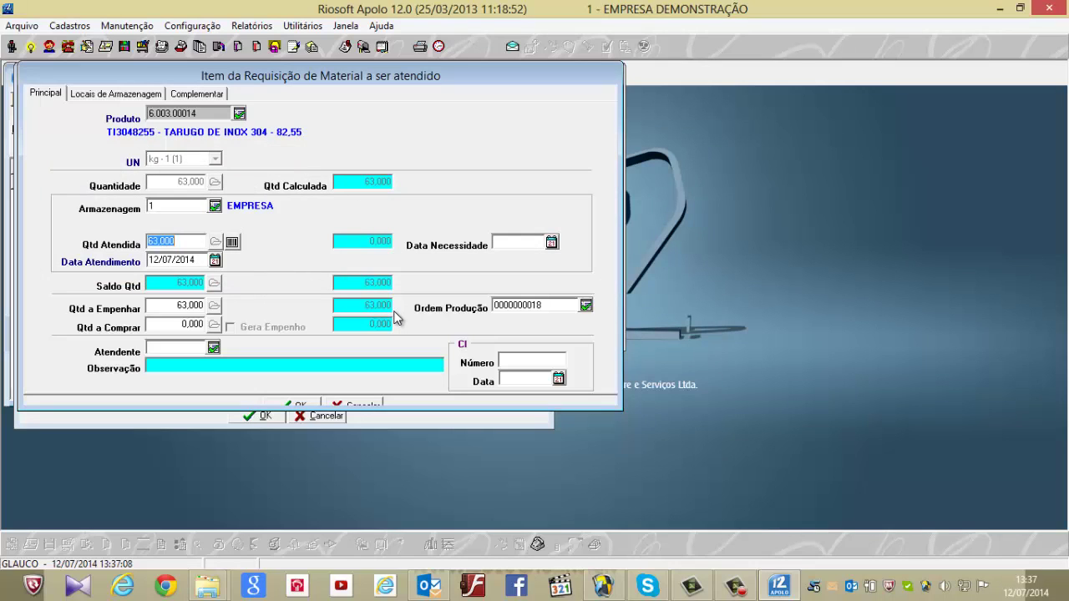
left_click(342, 407)
left_click(306, 267)
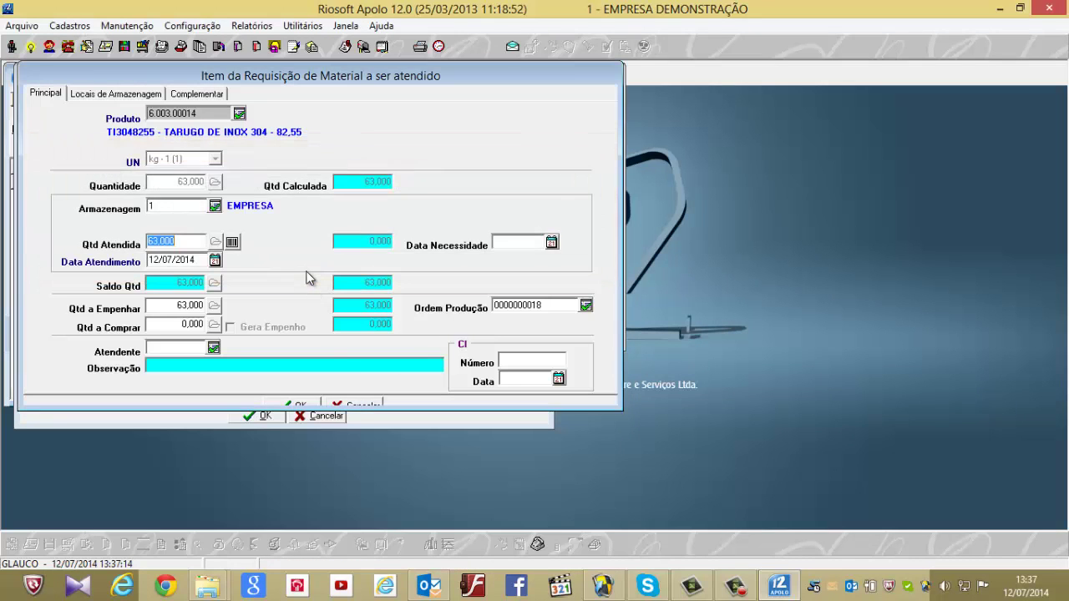
key("Escape")
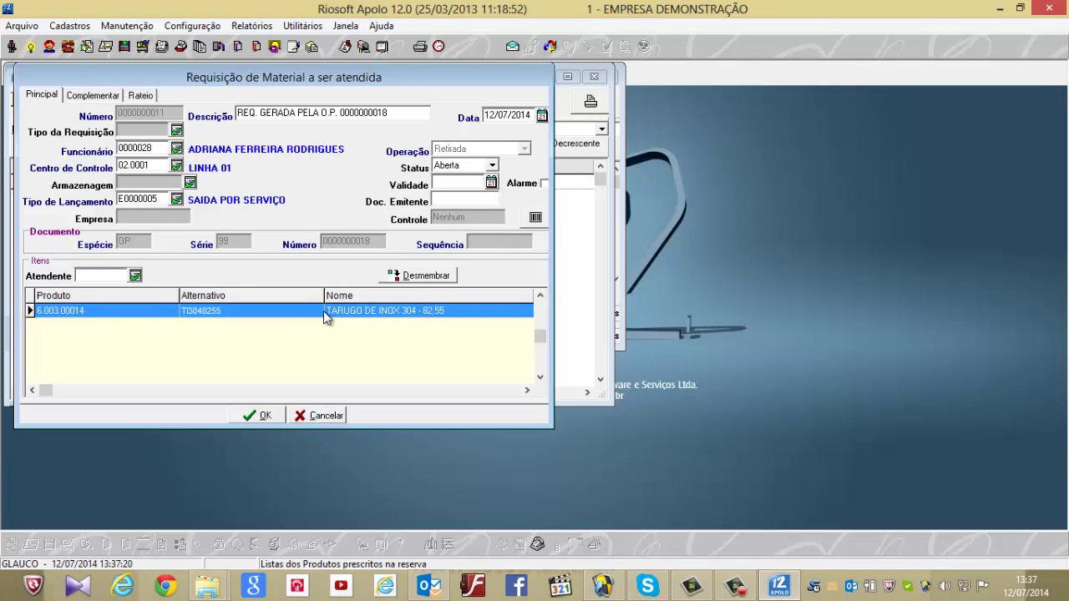
Step: Reopen the TARUGO DE INOX 304 item and retry fulfilling 63,000 kg from the EMPRESA storage location
double_click(326, 316)
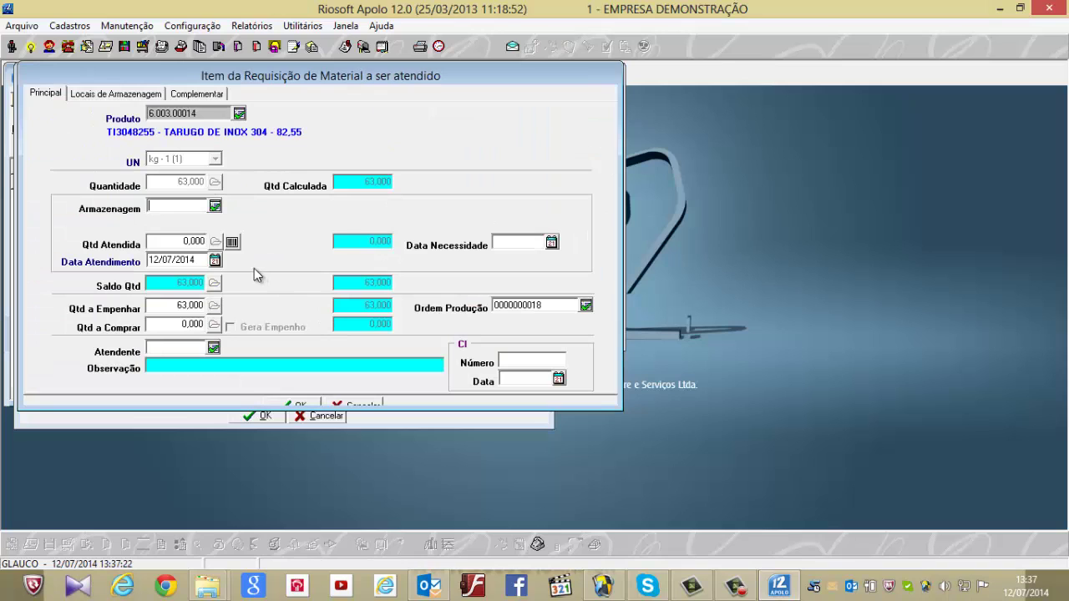
left_click(215, 208)
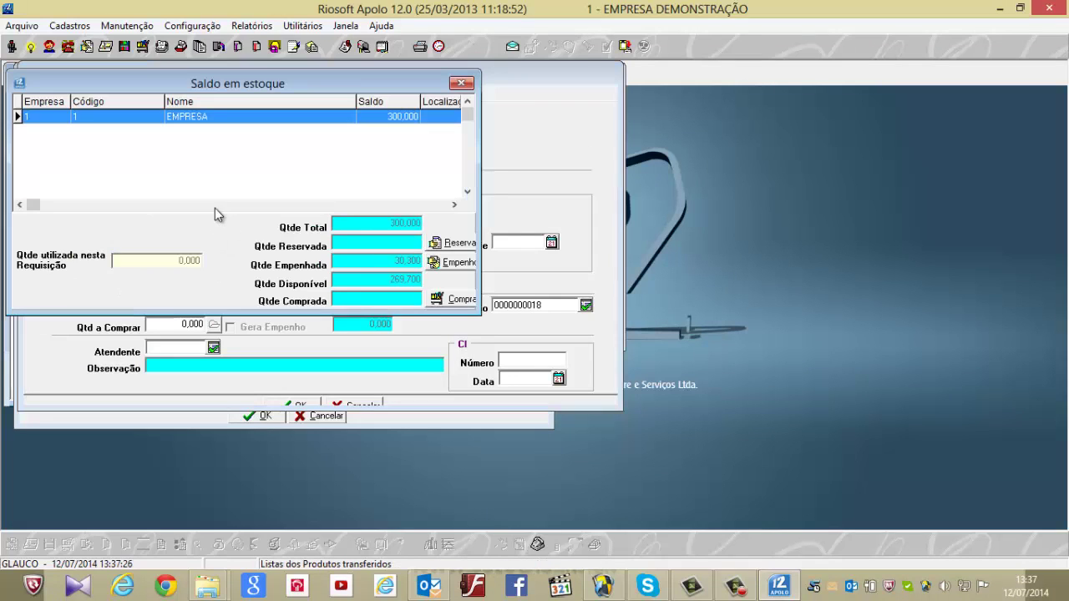
double_click(185, 177)
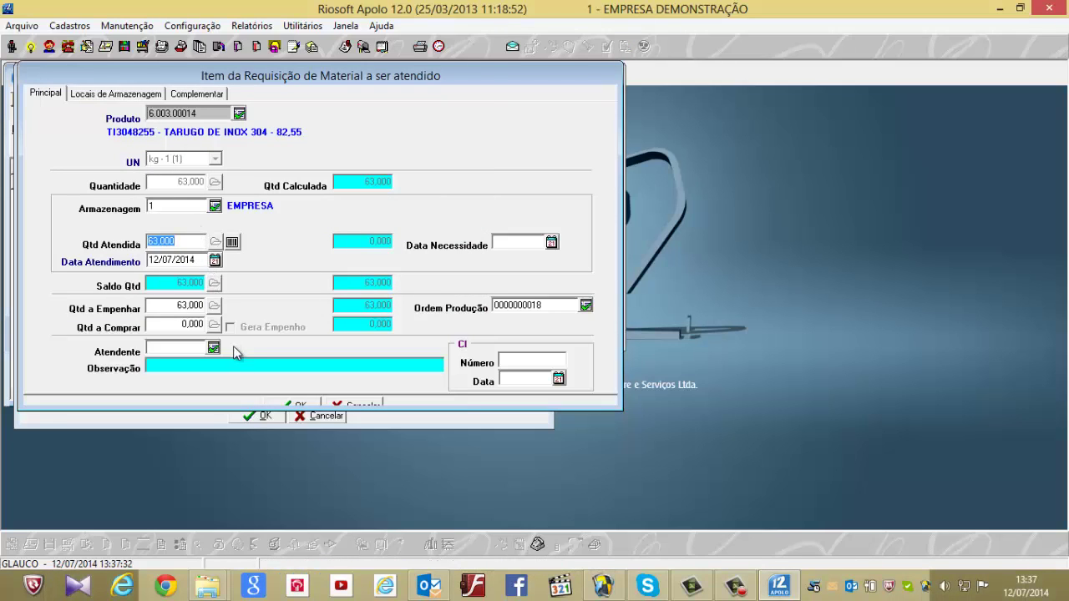
left_click(299, 405)
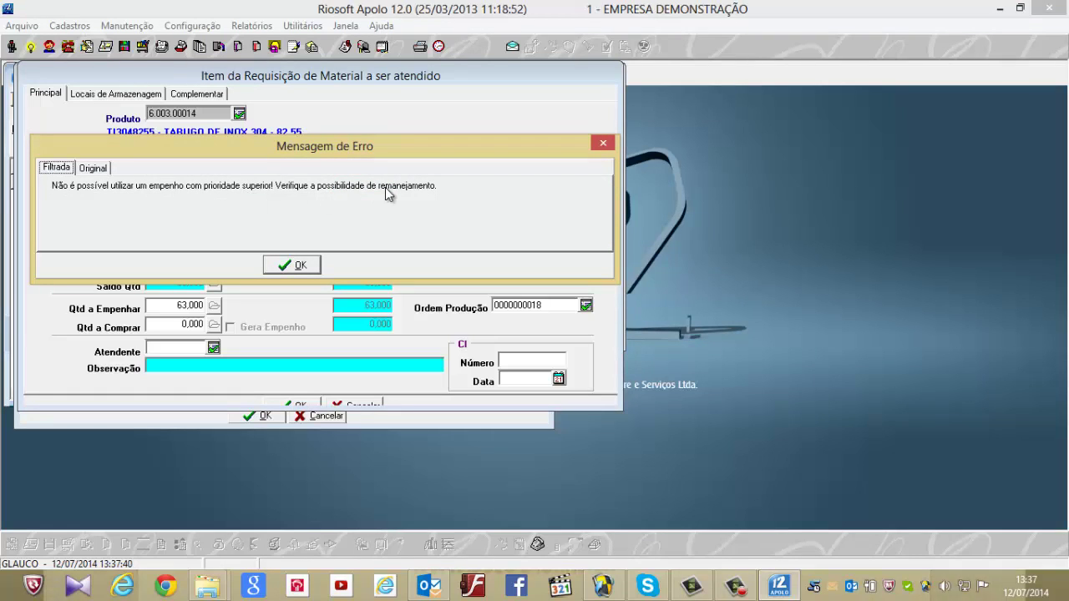
left_click(295, 265)
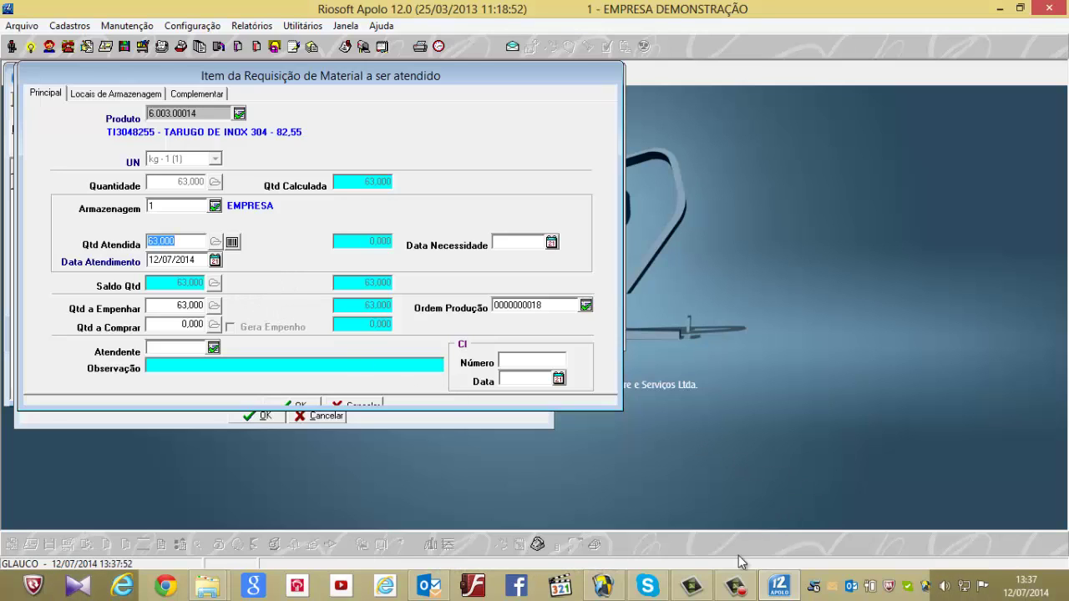
left_click(734, 585)
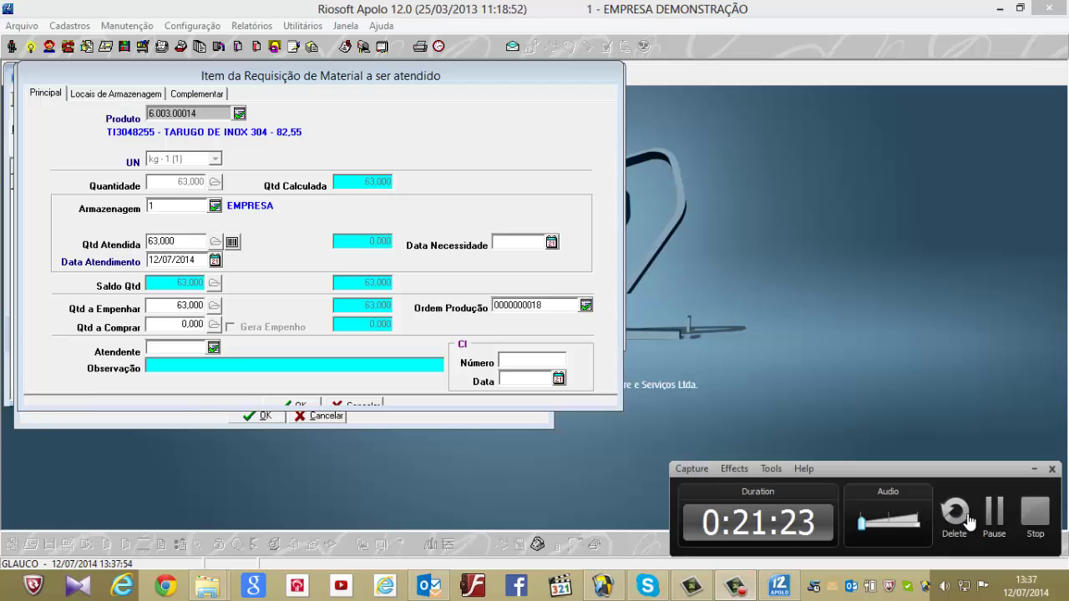
left_click(994, 514)
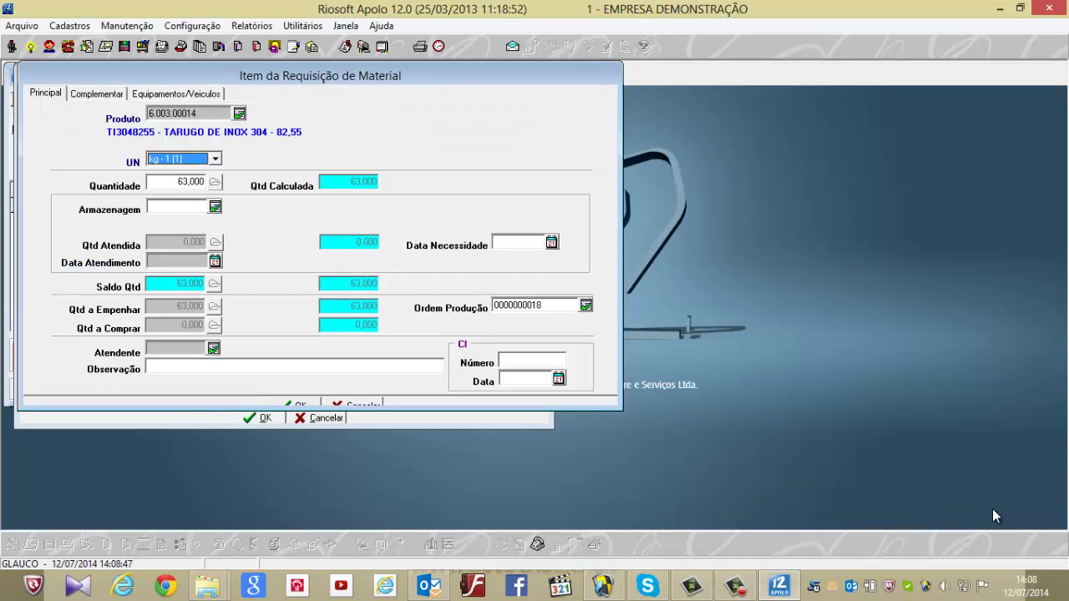
left_click(734, 586)
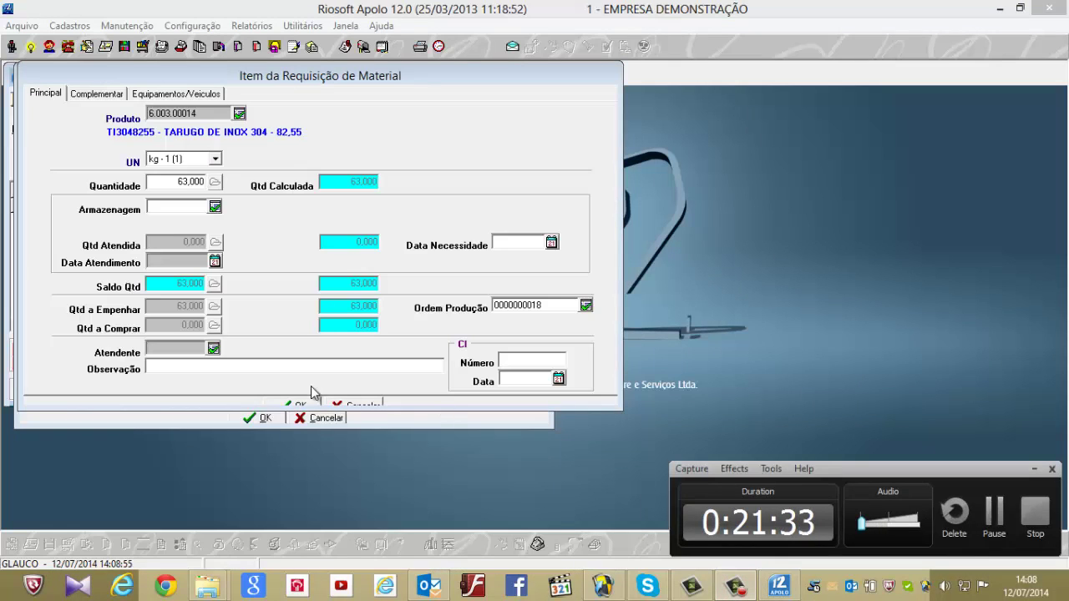
Step: Assign storage location 1 EMPRESA to the TARUGO DE INOX 304 item, save the item and requisition, and close the requisition list
left_click(172, 206)
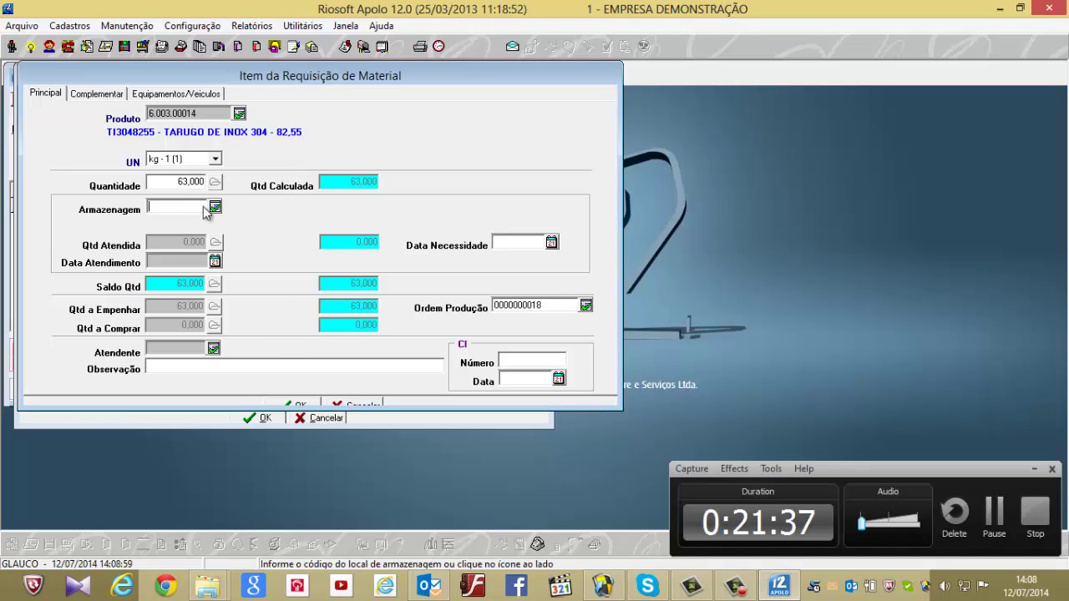
left_click(215, 208)
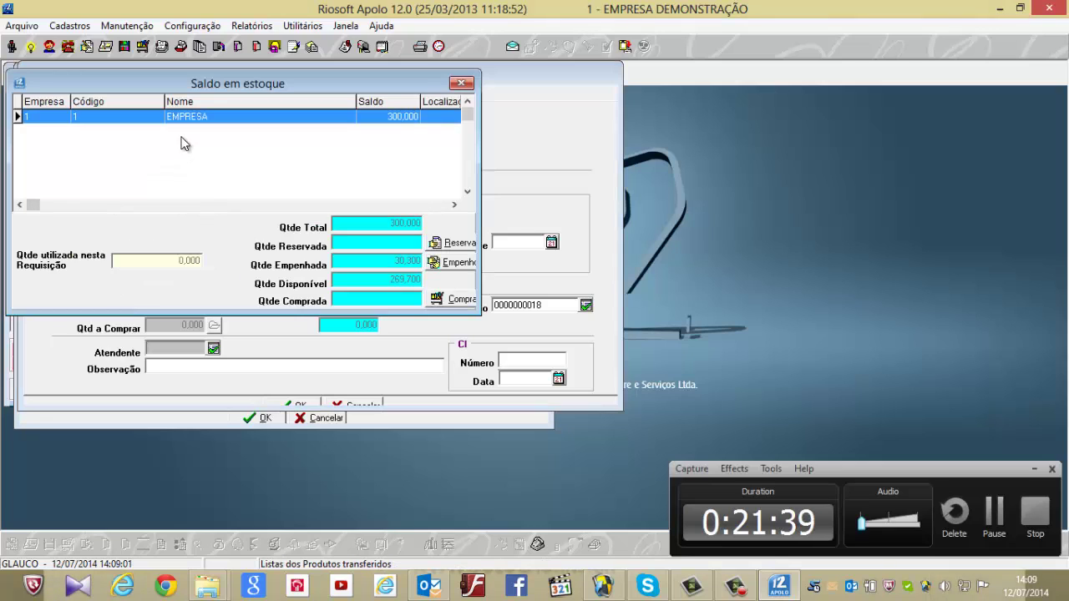
double_click(185, 144)
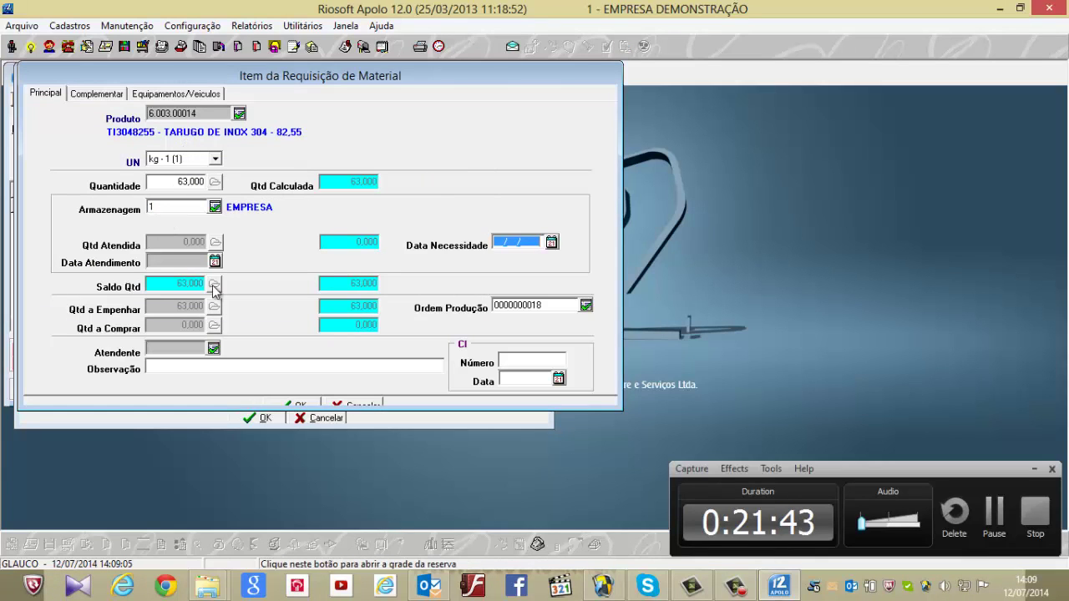
left_click(296, 404)
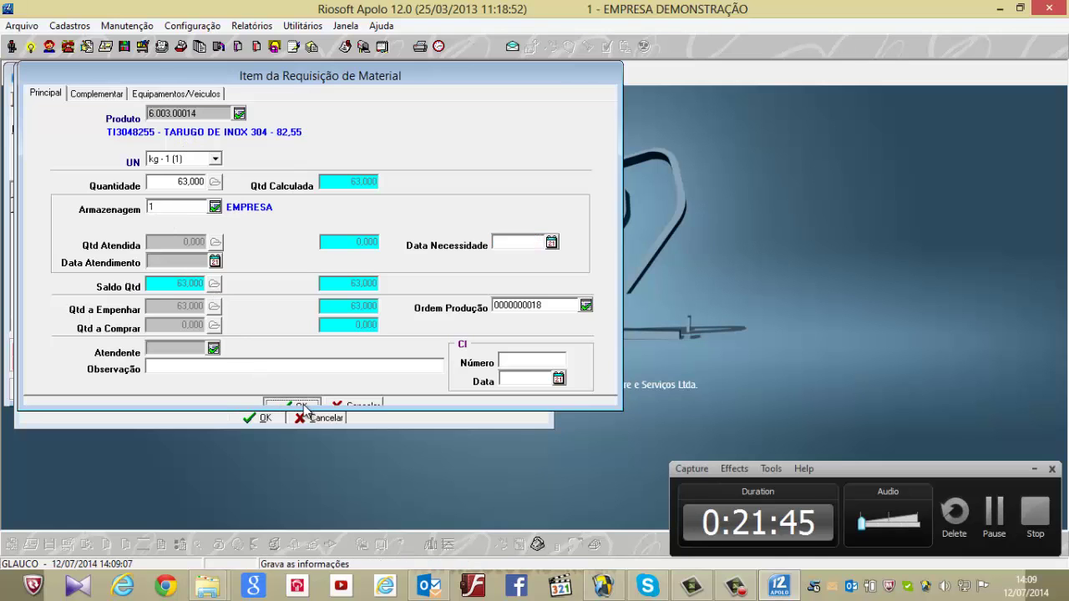
left_click(263, 418)
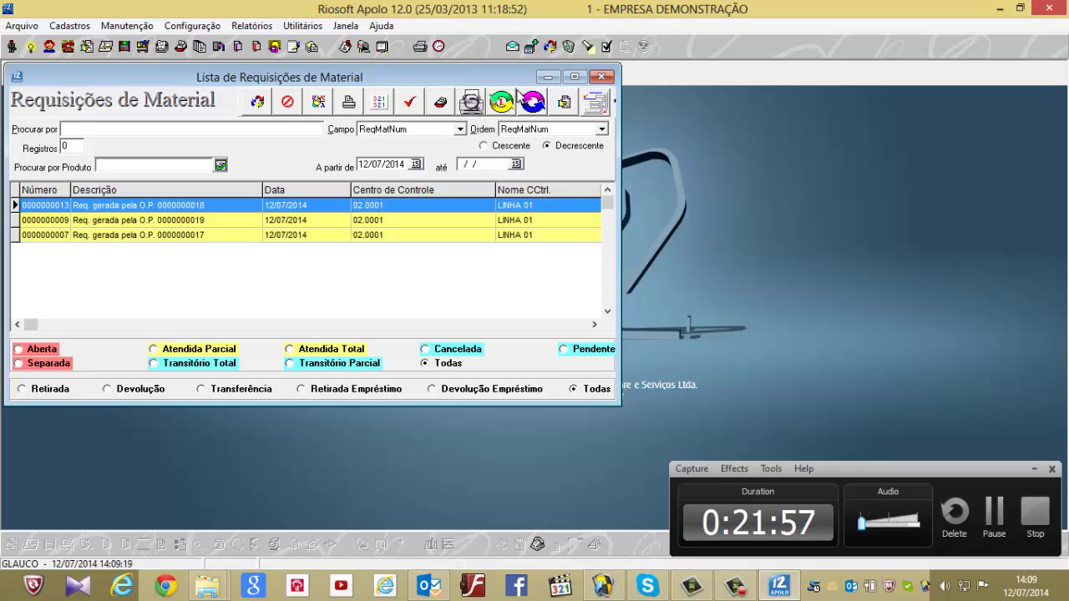
left_click(601, 77)
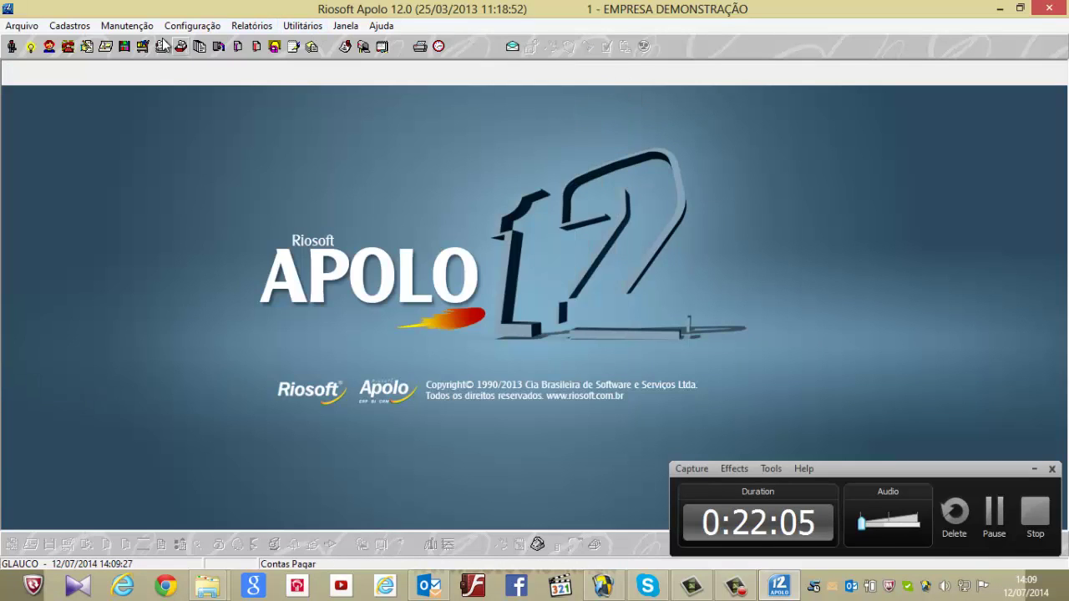
Step: Look up ANEL DESLIZANTE TIPO VD3-S5-60MM in the product register under DEMO PRODUÇÃO, SEMI-ACABADOS, ANEIS, and close the register
left_click(73, 27)
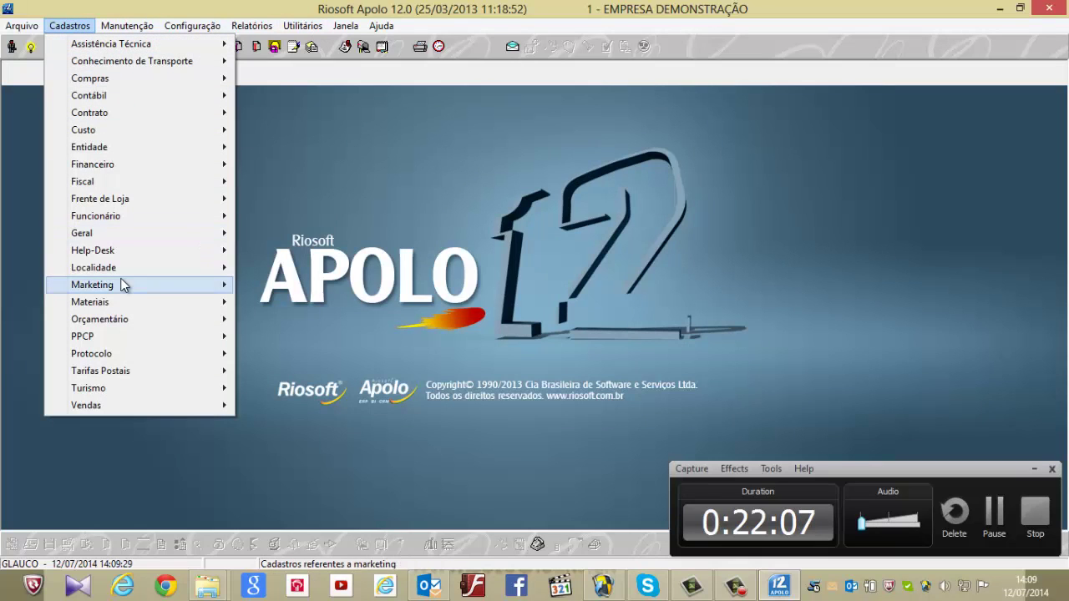
mouse_move(121, 303)
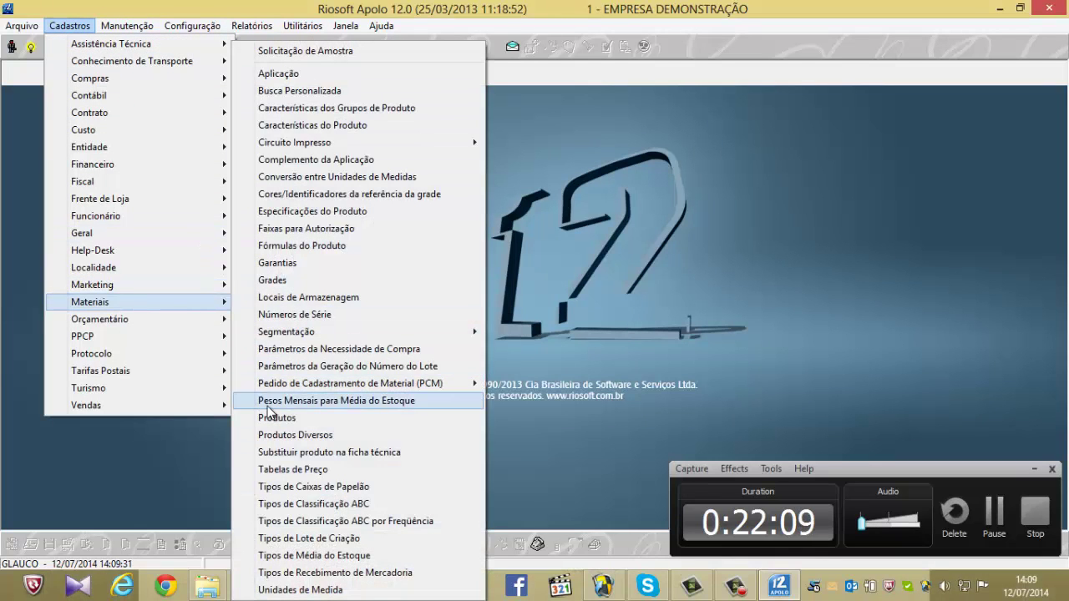
left_click(274, 420)
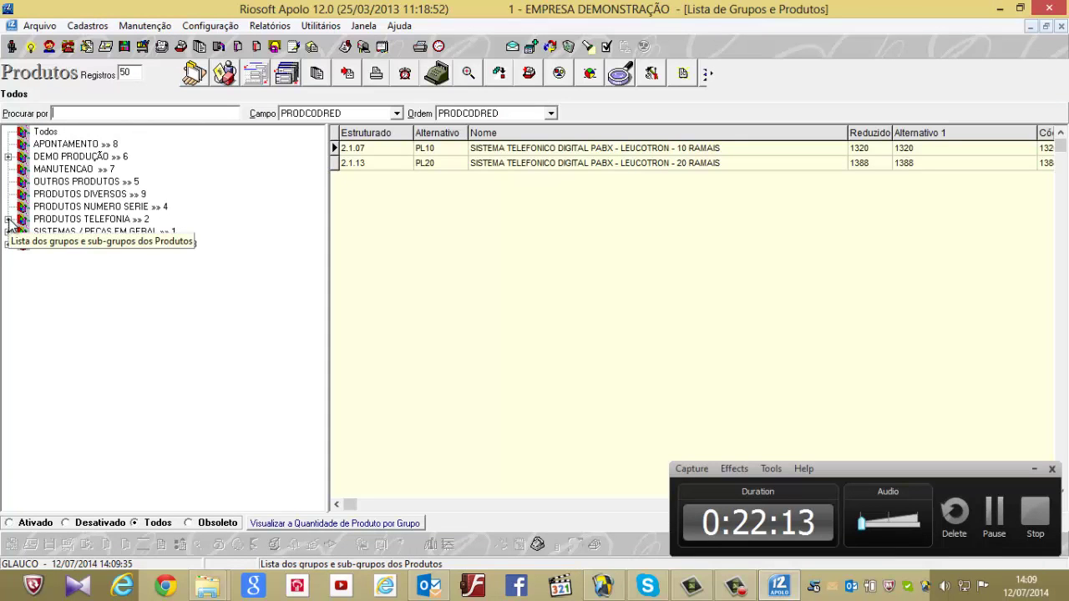
left_click(10, 157)
left_click(24, 218)
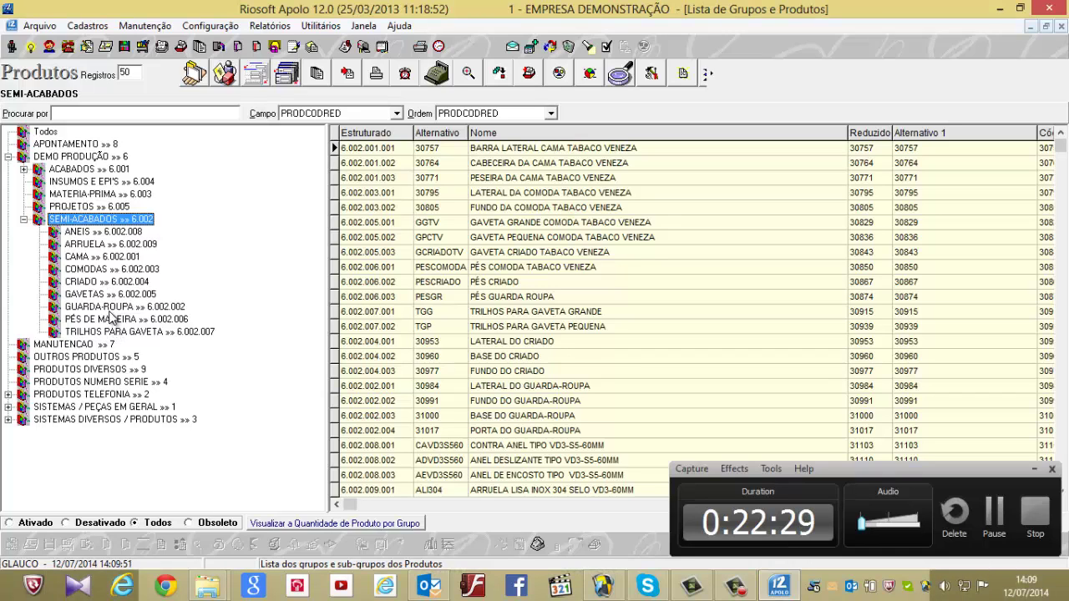
left_click(107, 233)
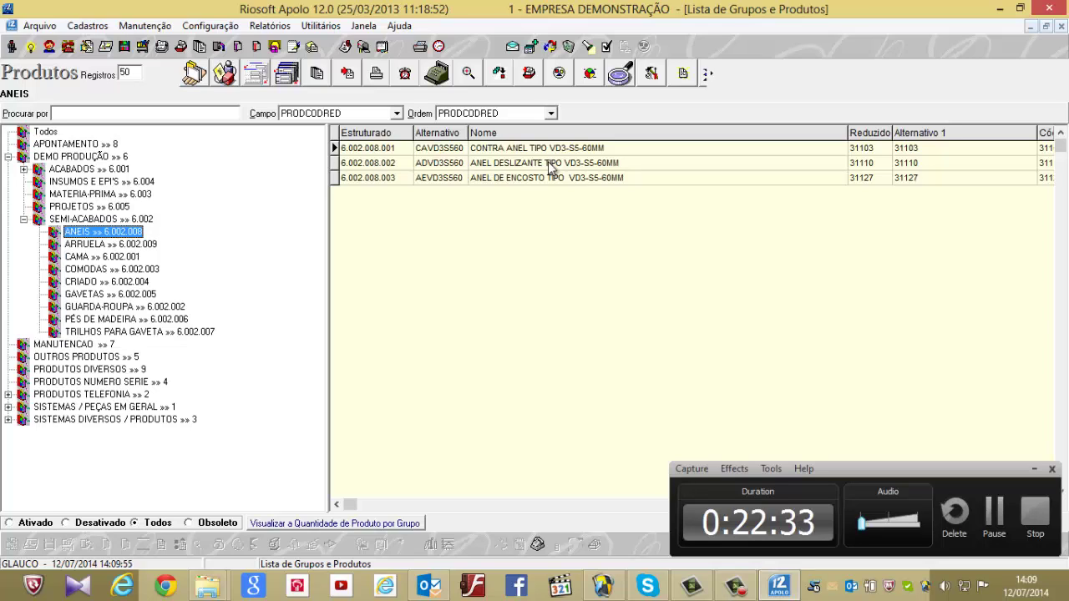
left_click(618, 165)
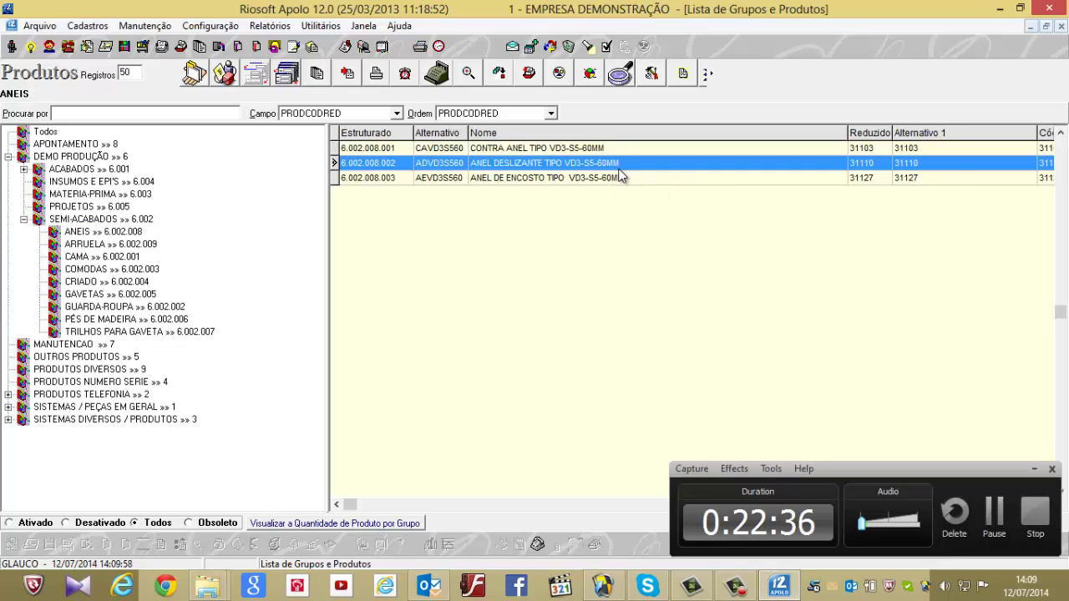
left_click(1060, 27)
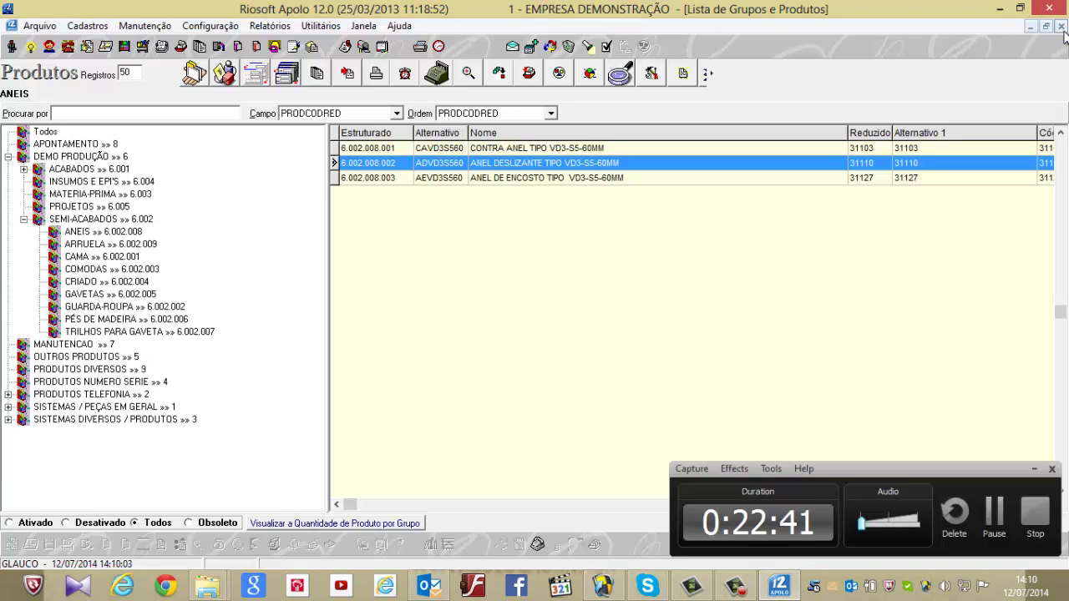
Step: Open the production reporting list through Controle da Produção (PPCP), Apontamento, Produção, and start a new record
left_click(130, 26)
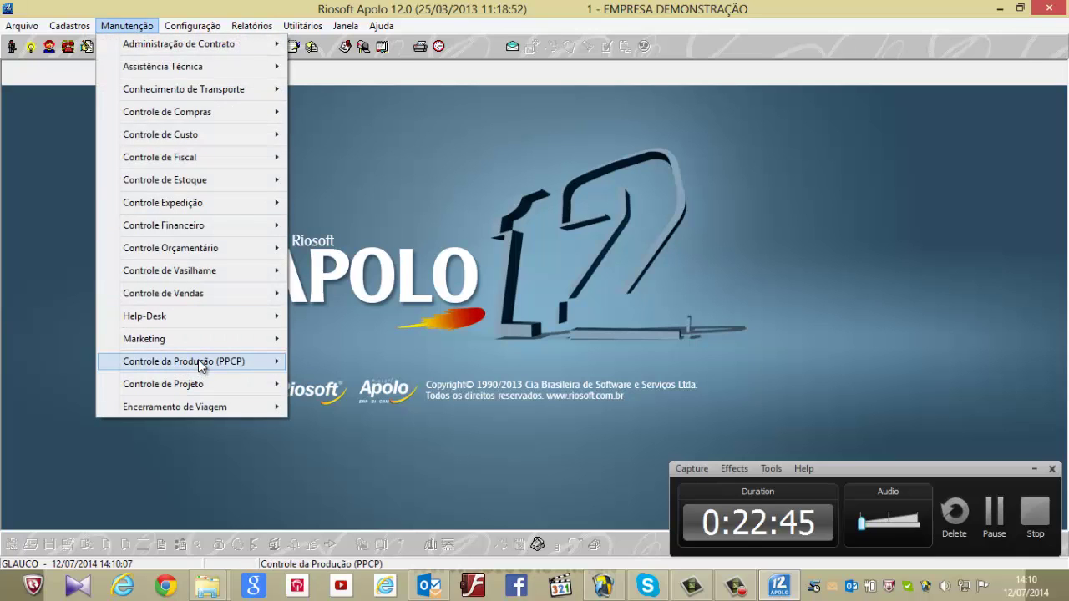
mouse_move(202, 363)
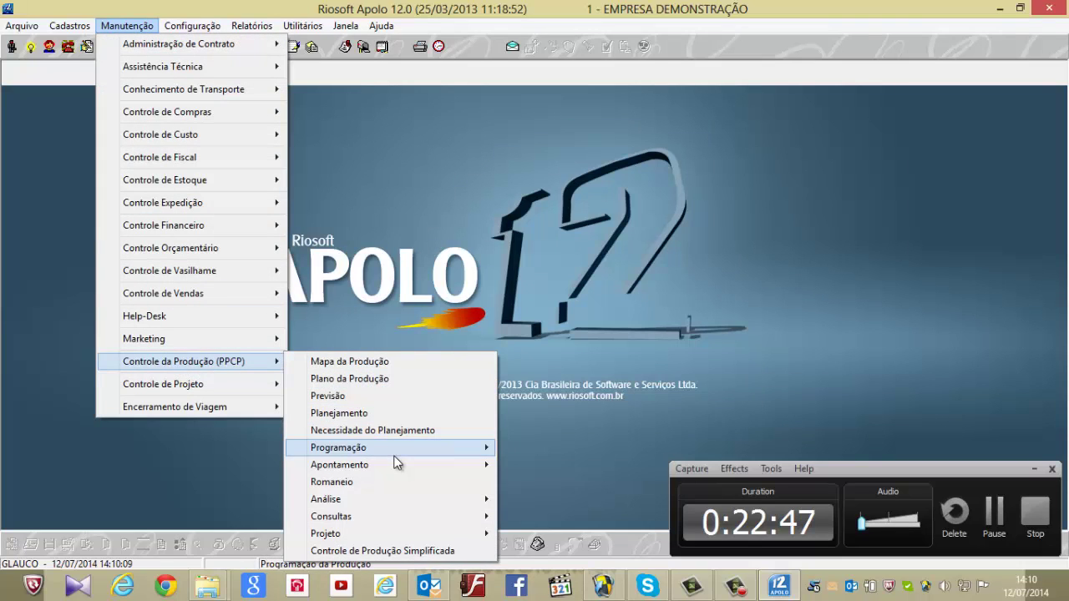
mouse_move(393, 449)
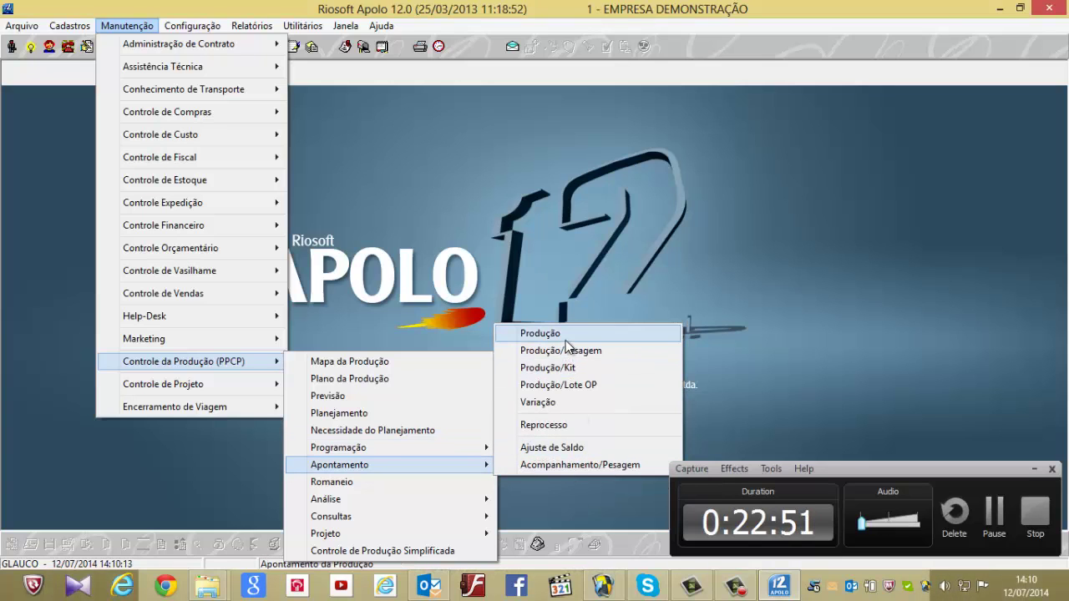
left_click(565, 338)
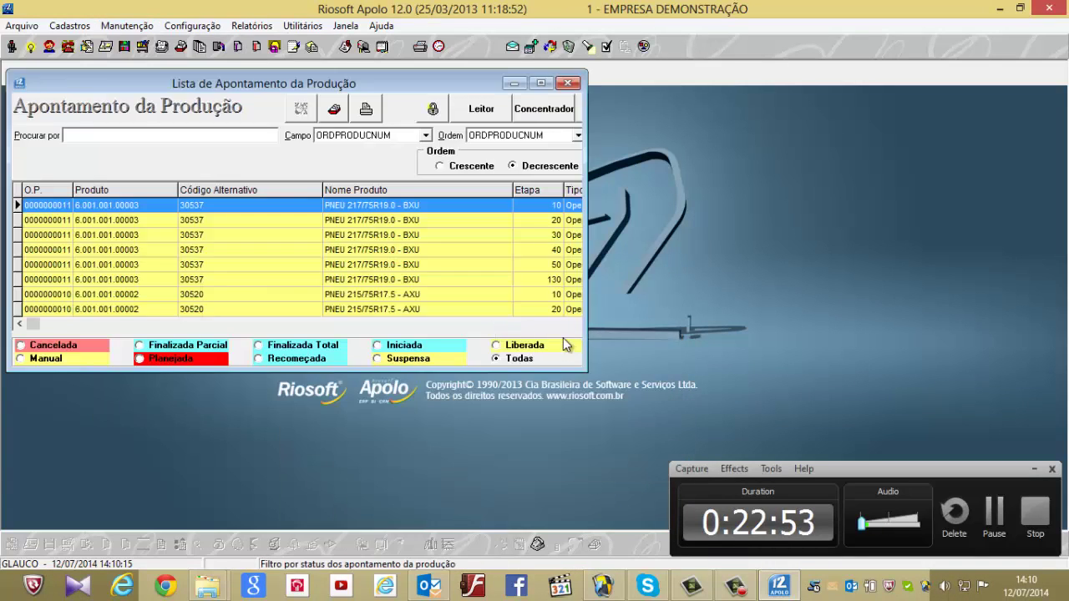
left_click(536, 85)
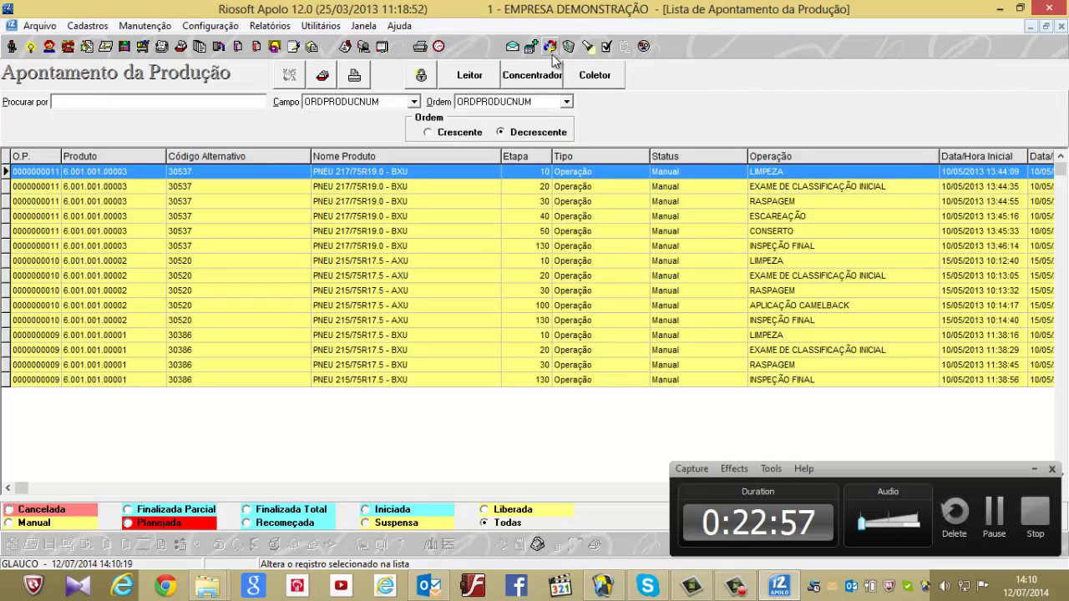
left_click(544, 54)
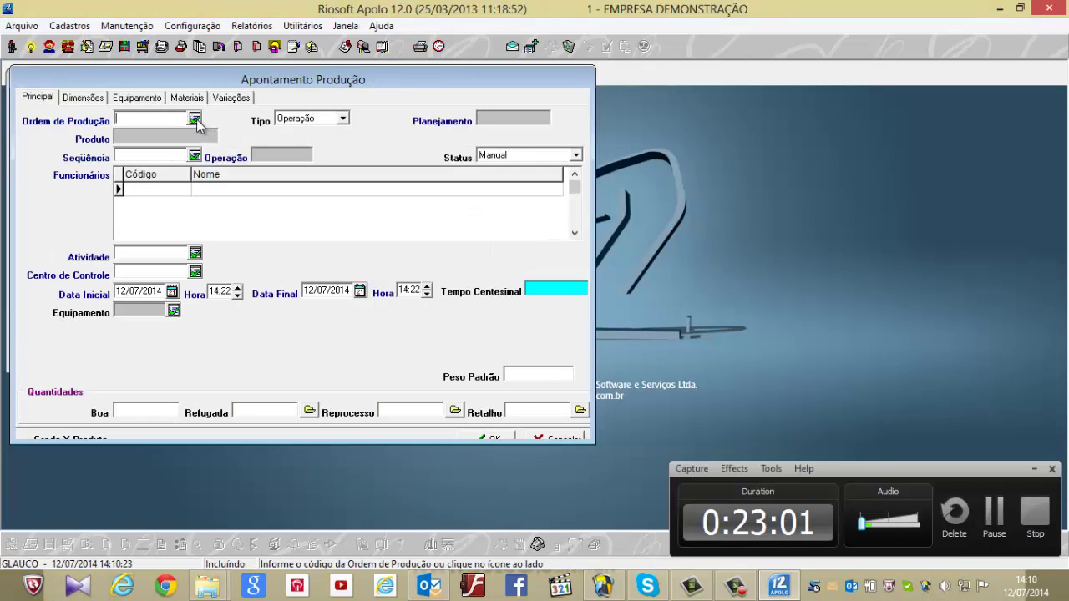
Step: Assign the released production order for ANEL DESLIZANTE TIPO VD3-S5-60MM to the new production record
left_click(195, 120)
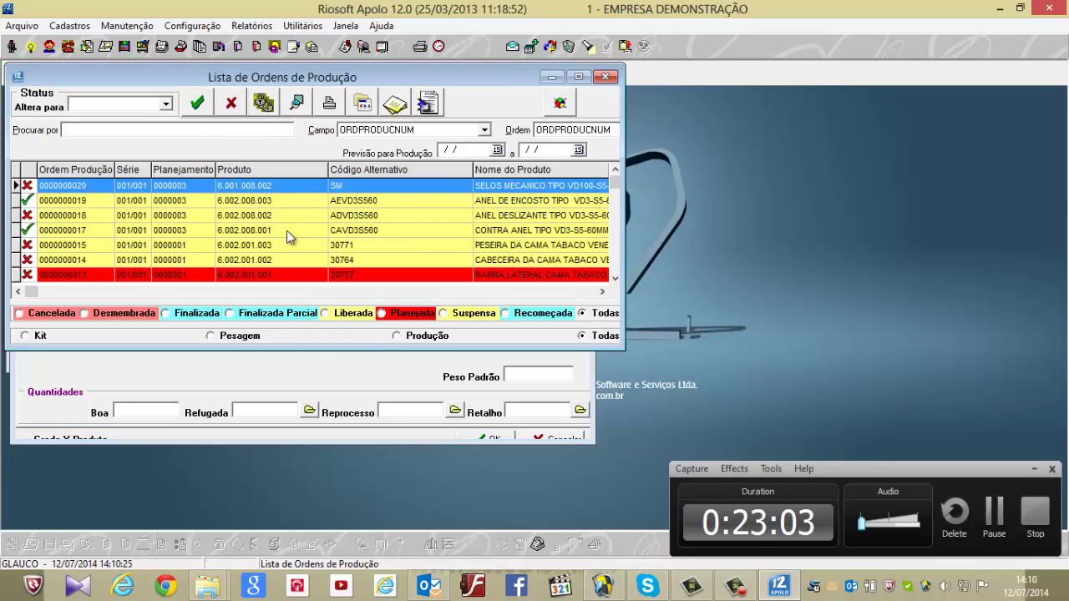
left_click(580, 76)
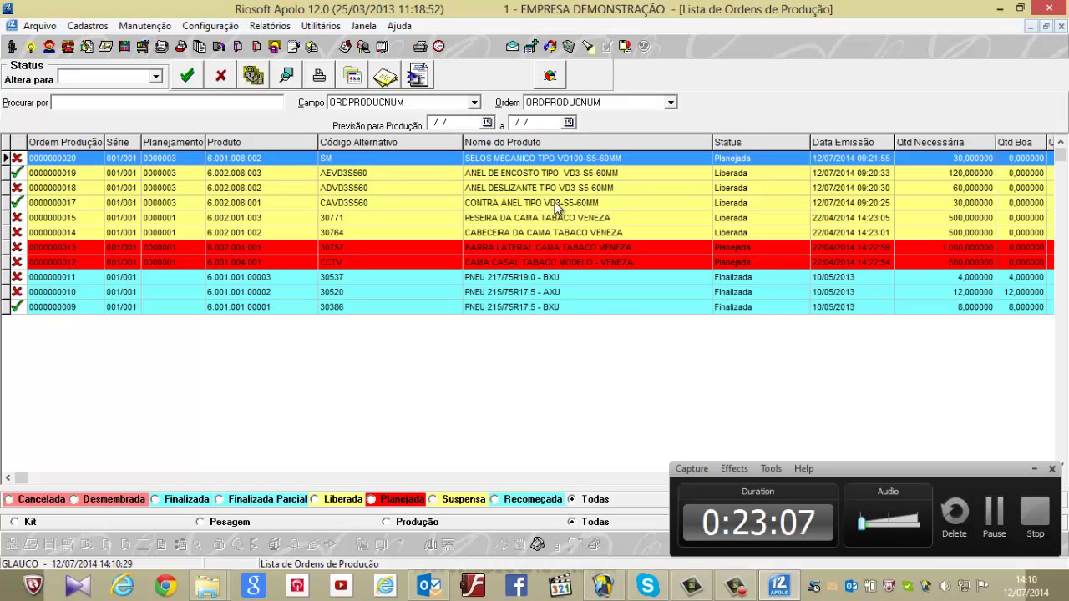
left_click(518, 191)
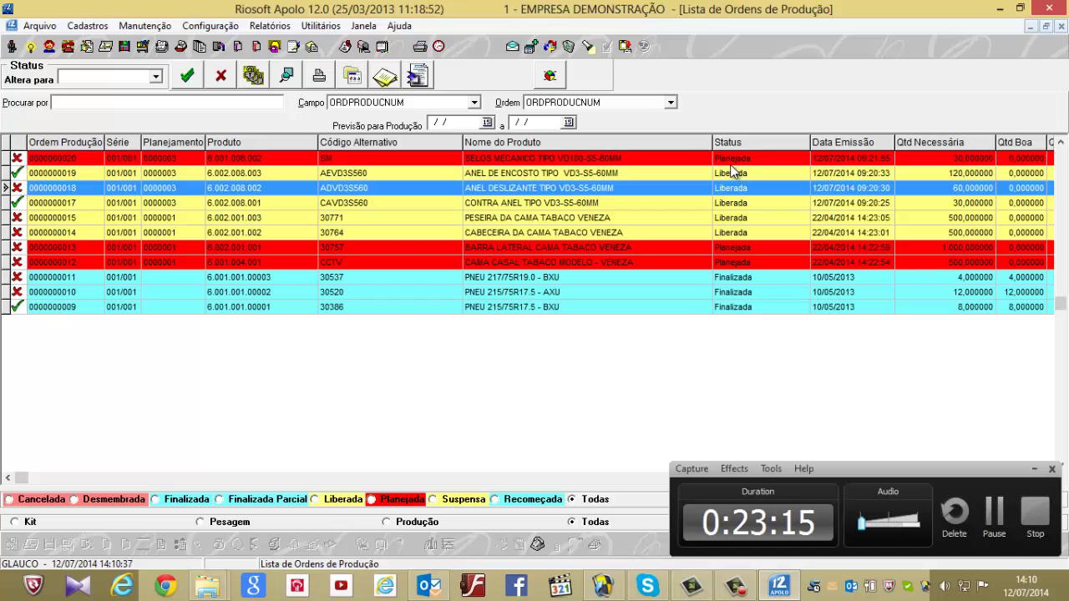
key("Escape")
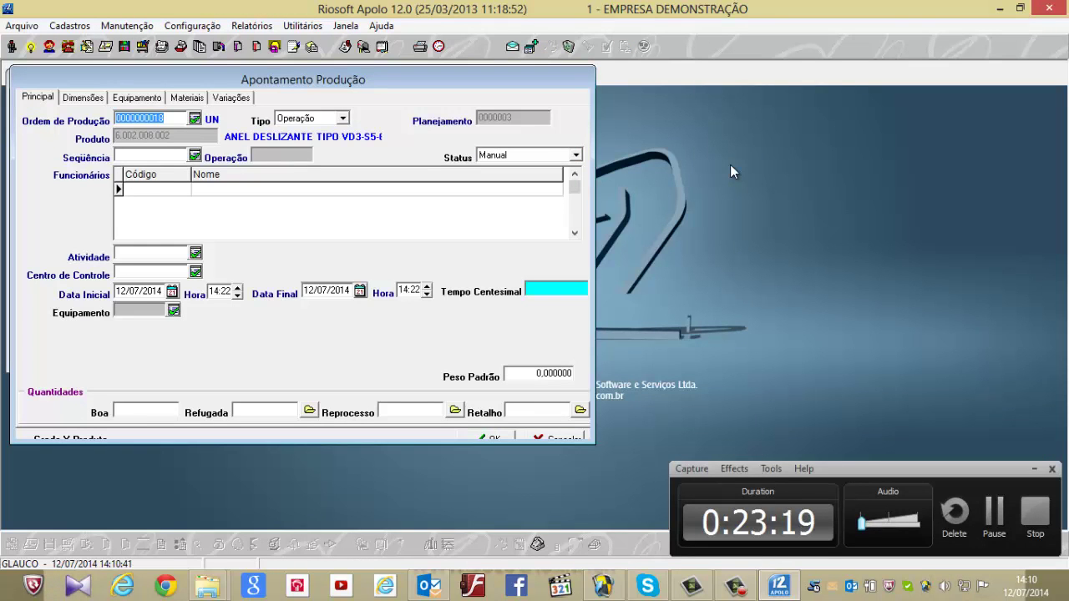
Step: Keep the type as Operação and choose sequence 10, TORNEAR, as the operation being reported
key("Tab")
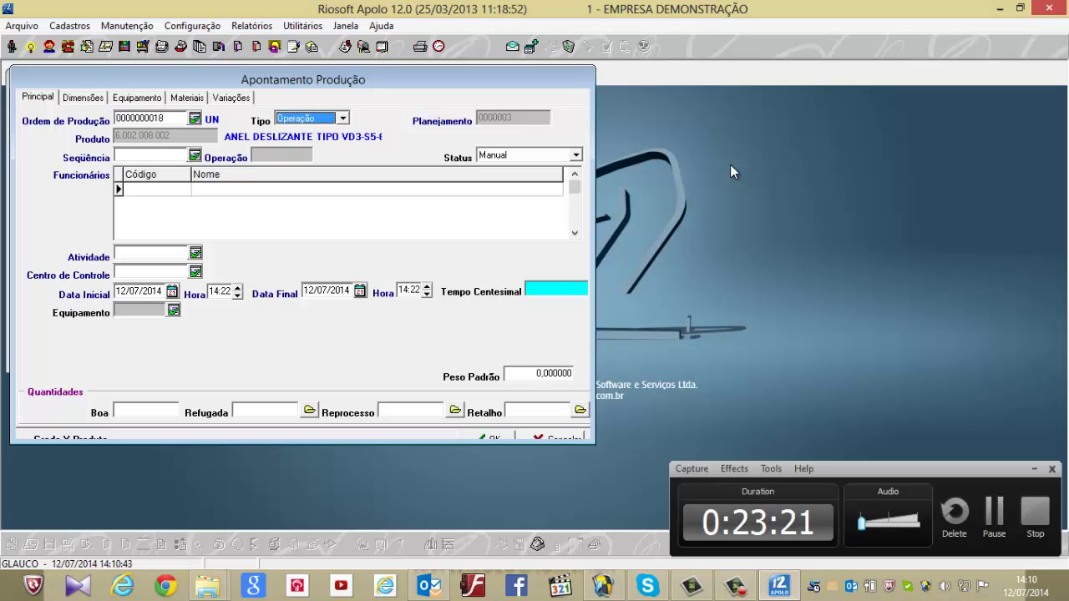
key("Tab")
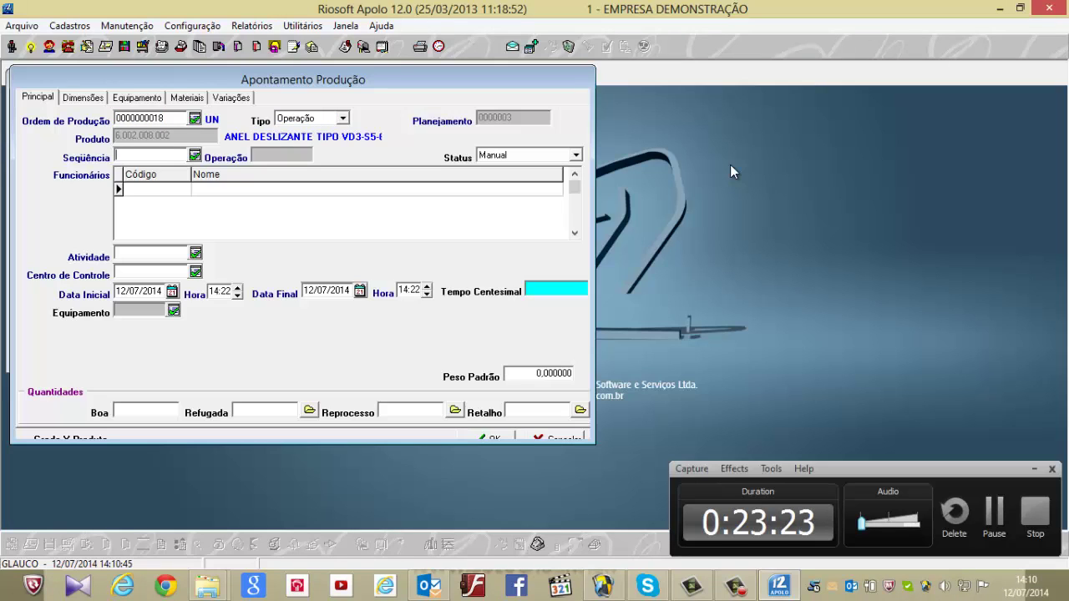
key("F2")
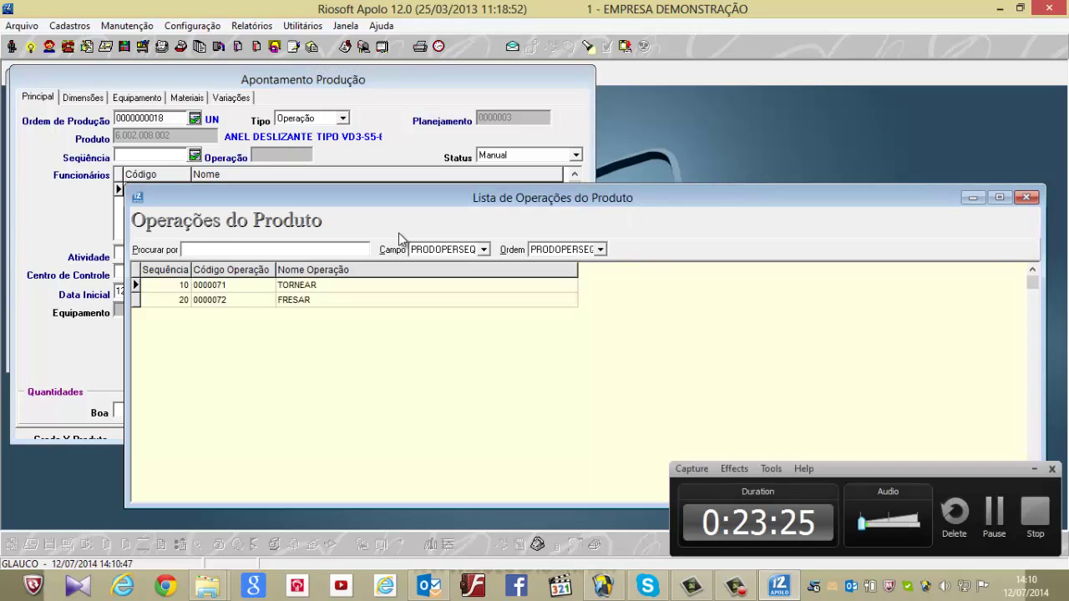
left_click(334, 286)
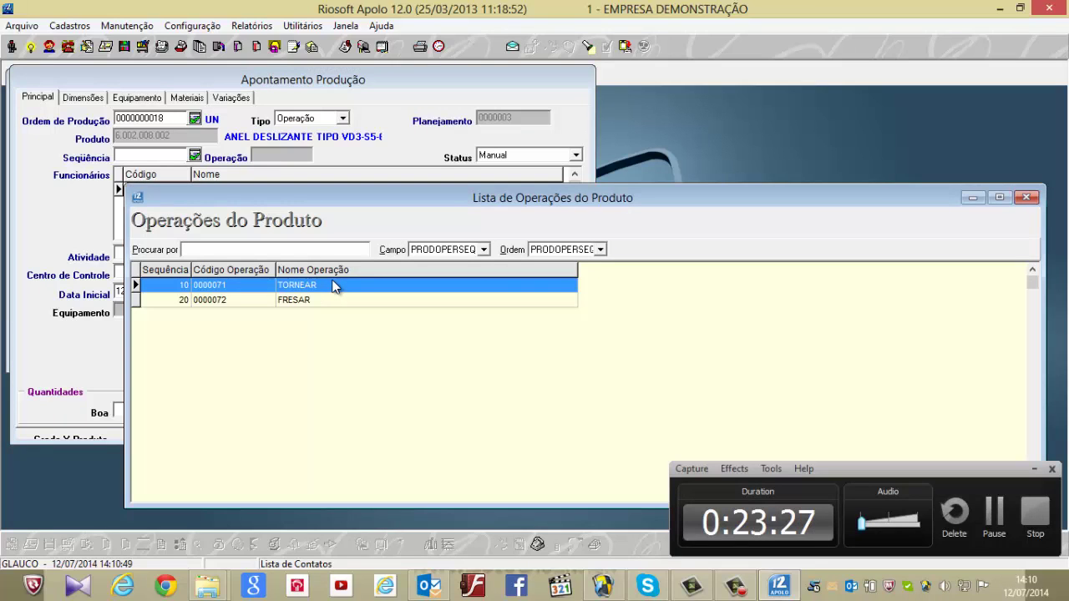
double_click(334, 285)
key("Tab")
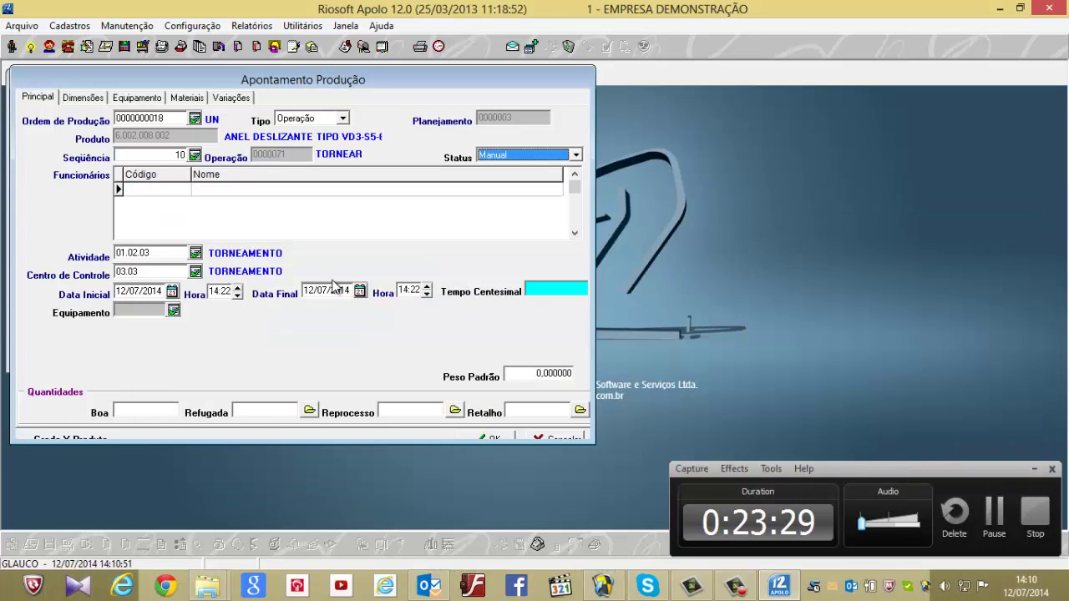
Step: Add an employee from the employee list to the TORNEAR operation's production record
key("Tab")
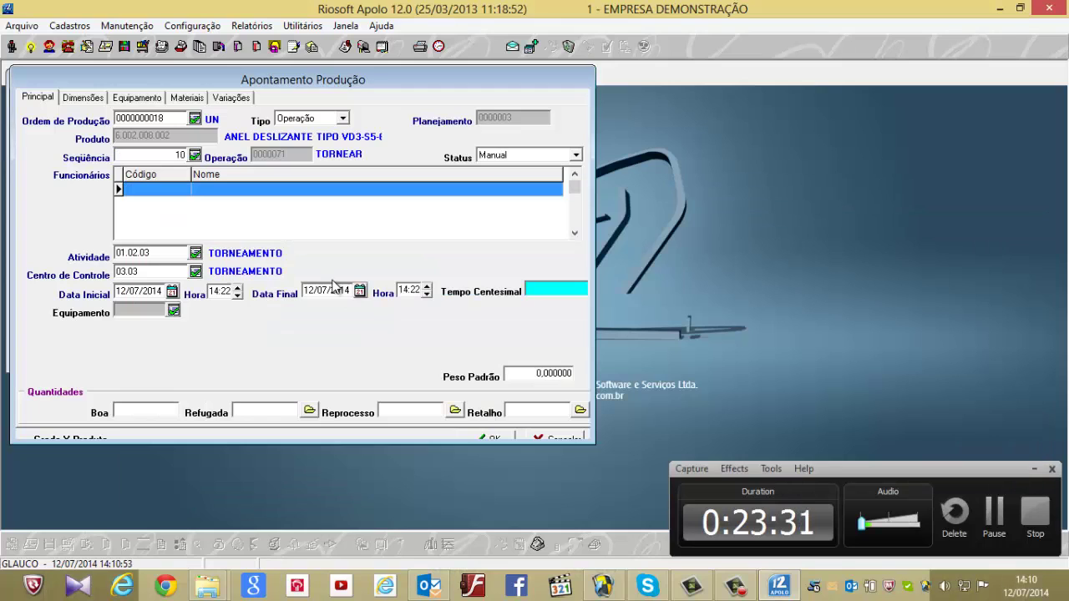
key("Insert")
key("F2")
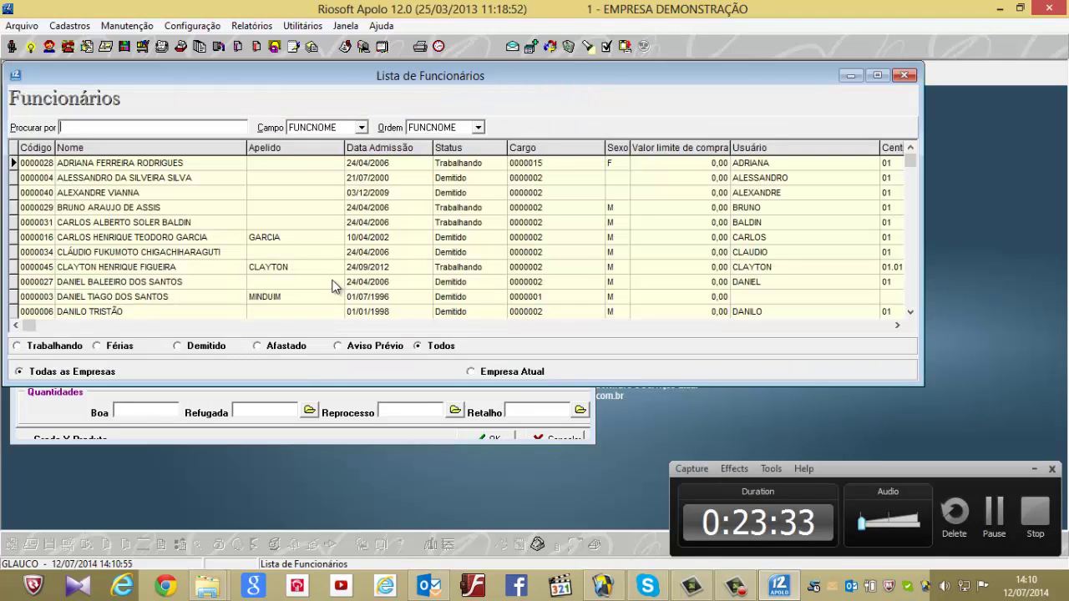
key("Down")
key("Down")
key("Down")
key("Down")
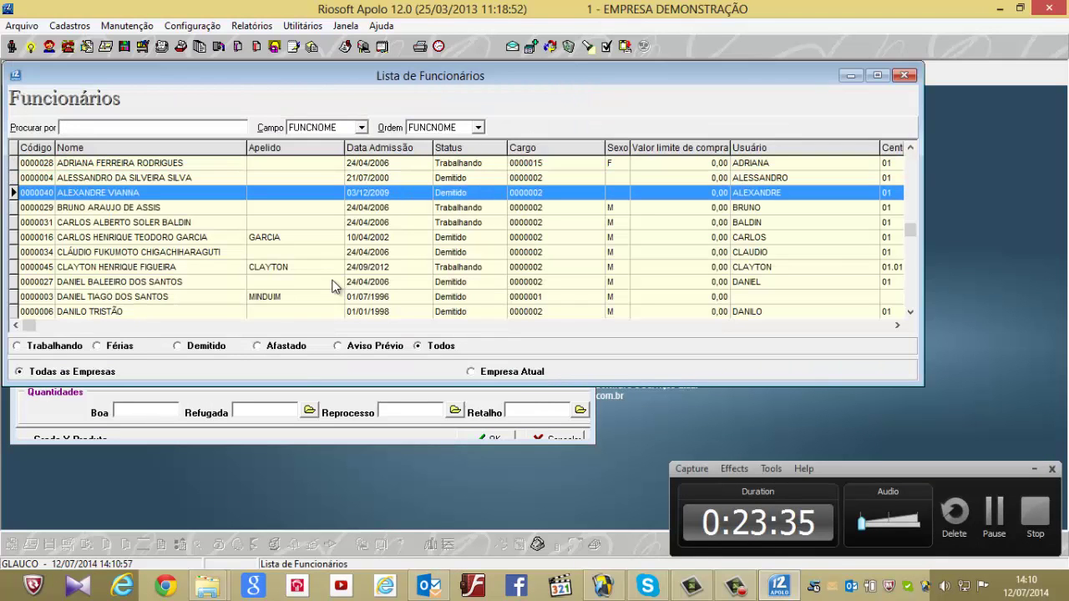
key("Return")
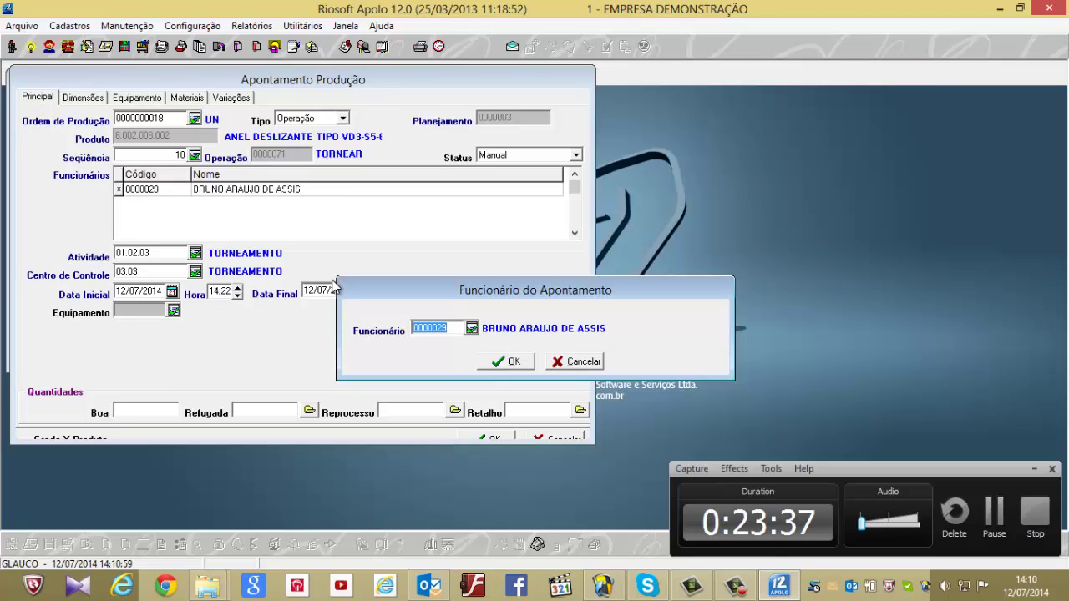
key("Return")
key("Return")
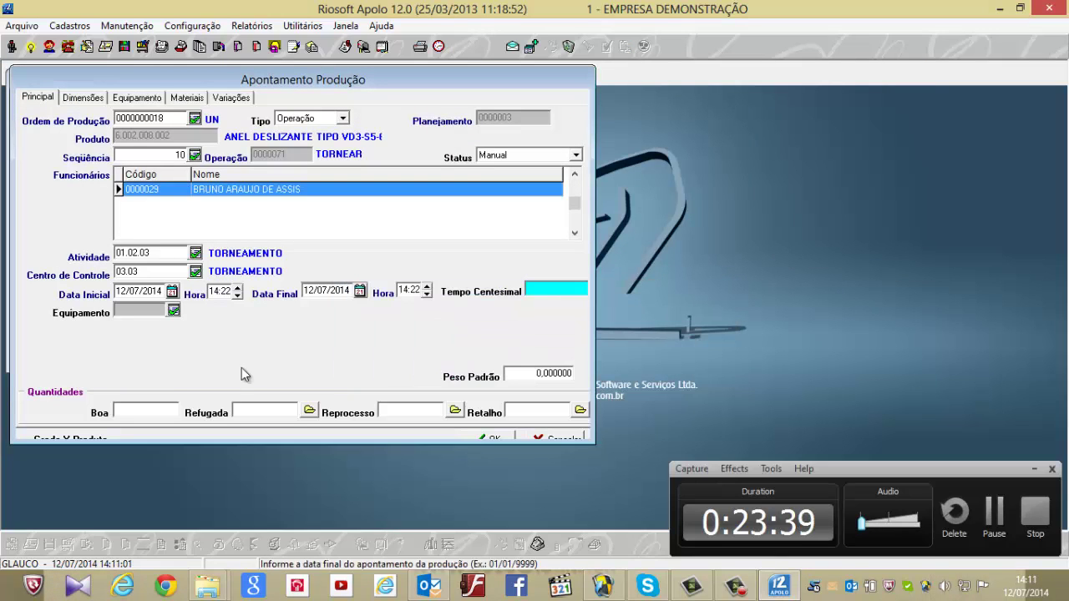
Step: Set the good quantity (Boa) of the TORNEAR operation to 60
left_click(161, 407)
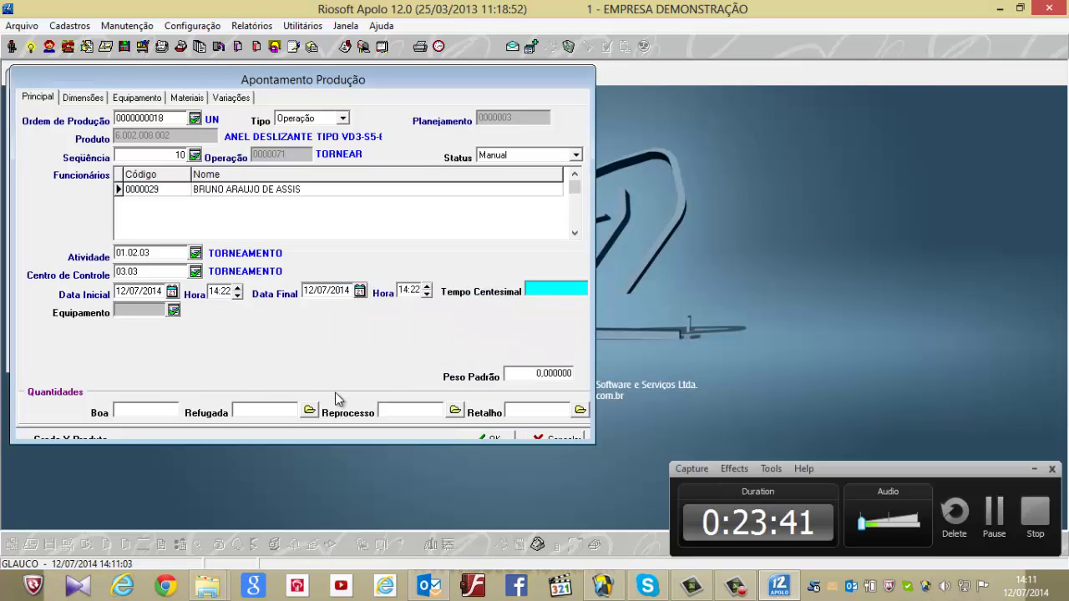
left_click(295, 407)
left_click(148, 405)
type("60")
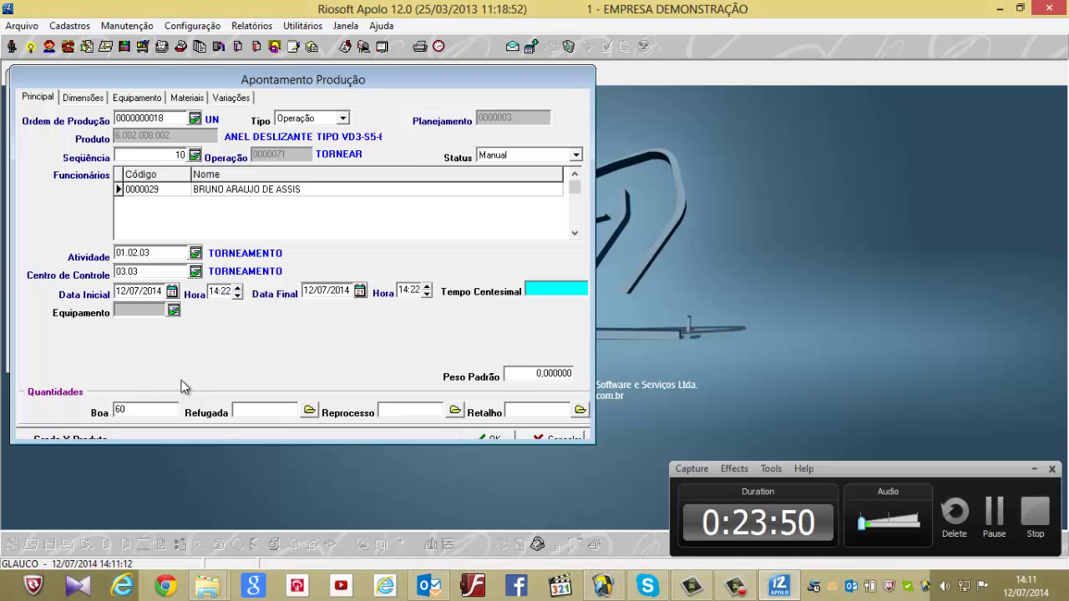
Step: Save the TORNEAR production record and start a new one for the same ANEL DESLIZANTE TIPO VD3-S5-60MM production order
key("Tab")
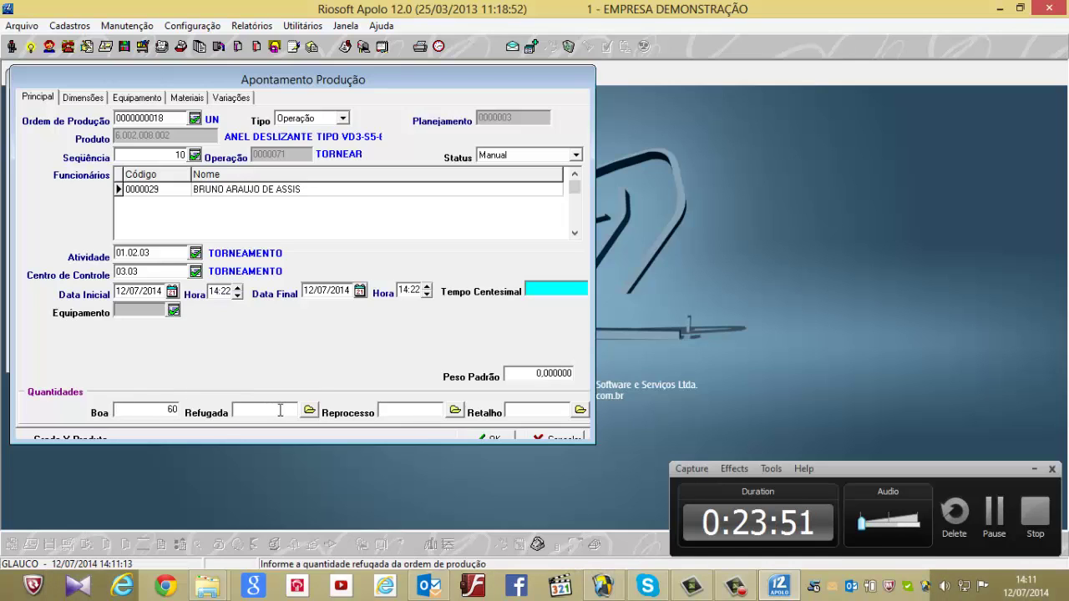
left_click(506, 440)
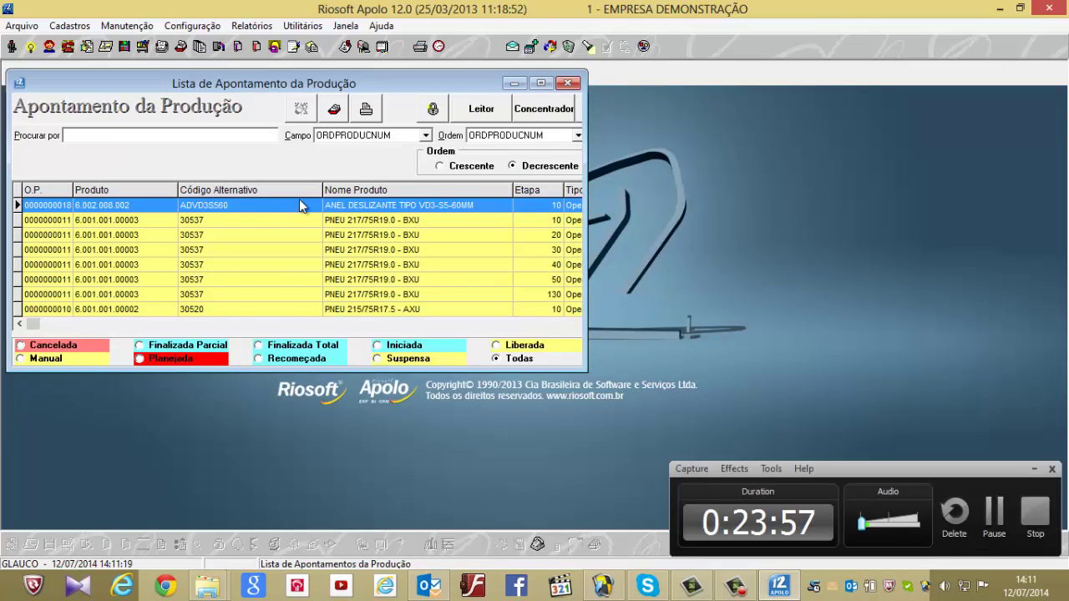
left_click(534, 45)
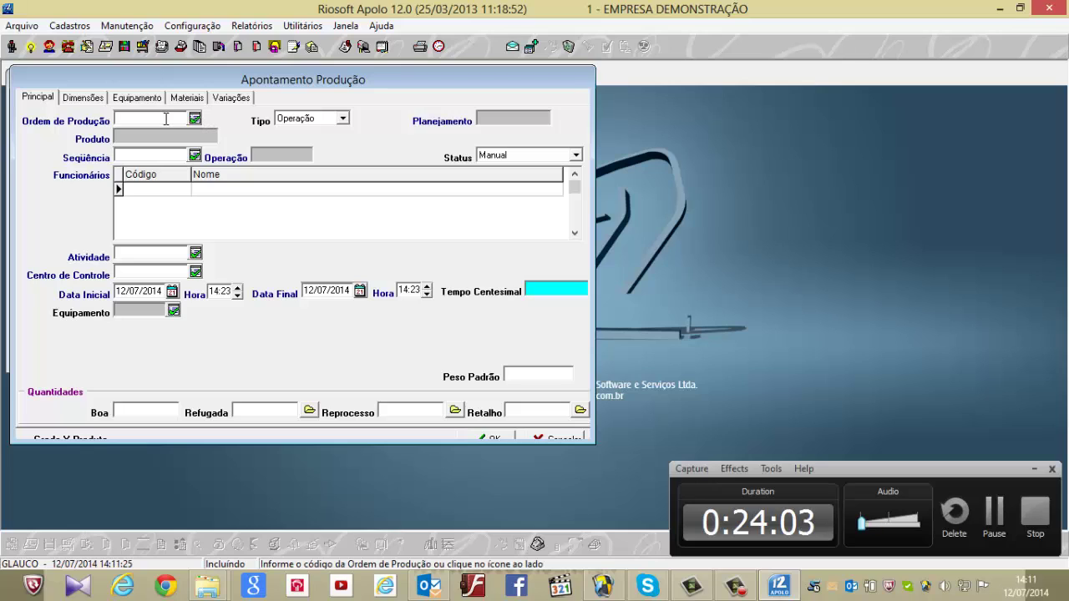
type("18")
key("Tab")
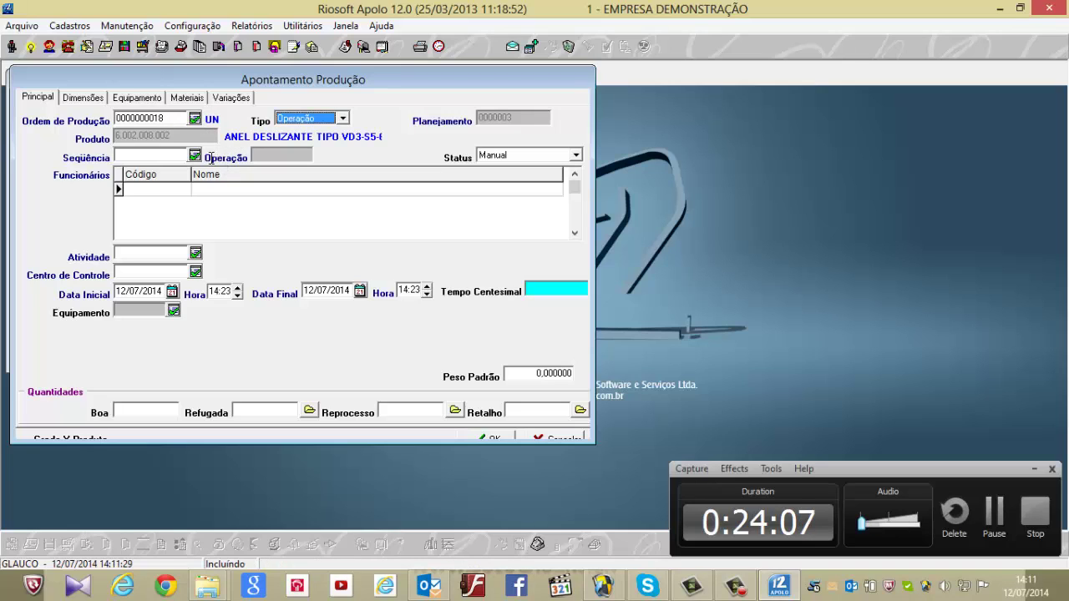
Step: Choose sequence 20, FRESAR, as the operation being reported in the new production record
left_click(195, 156)
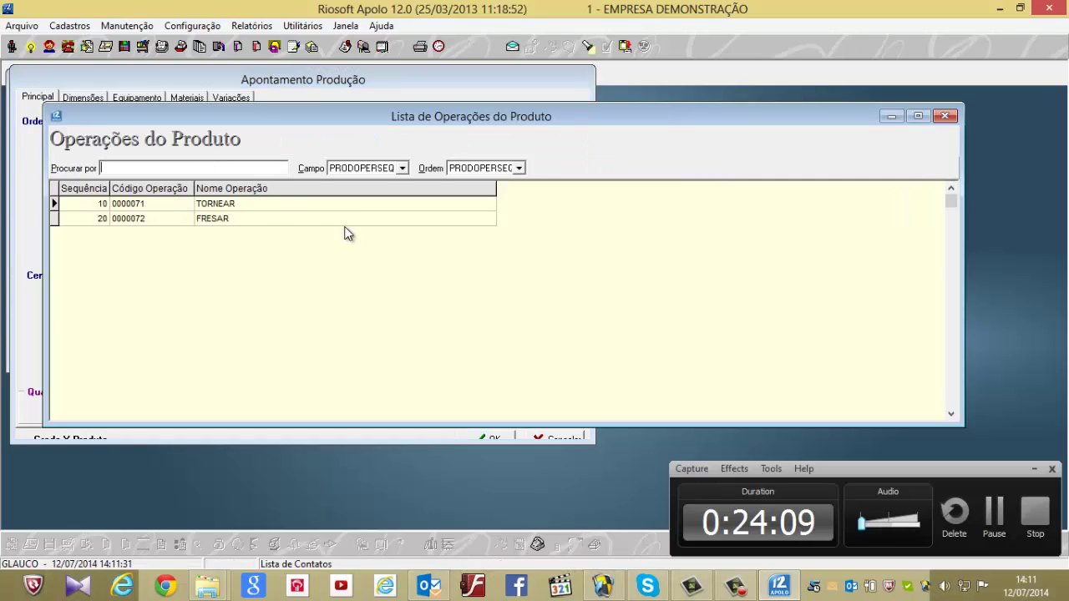
left_click(259, 222)
double_click(253, 217)
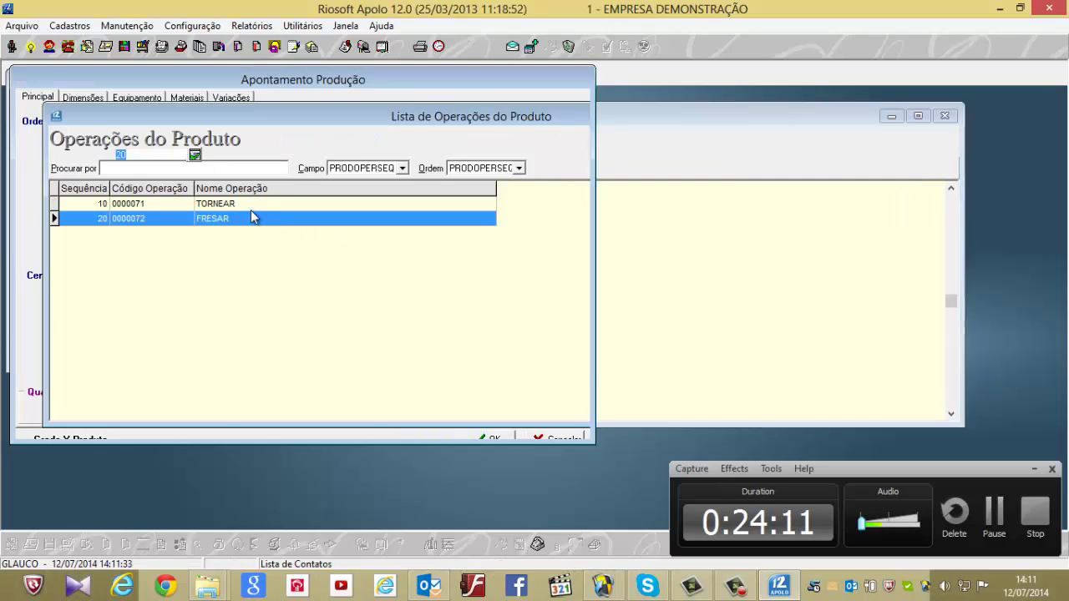
key("Tab")
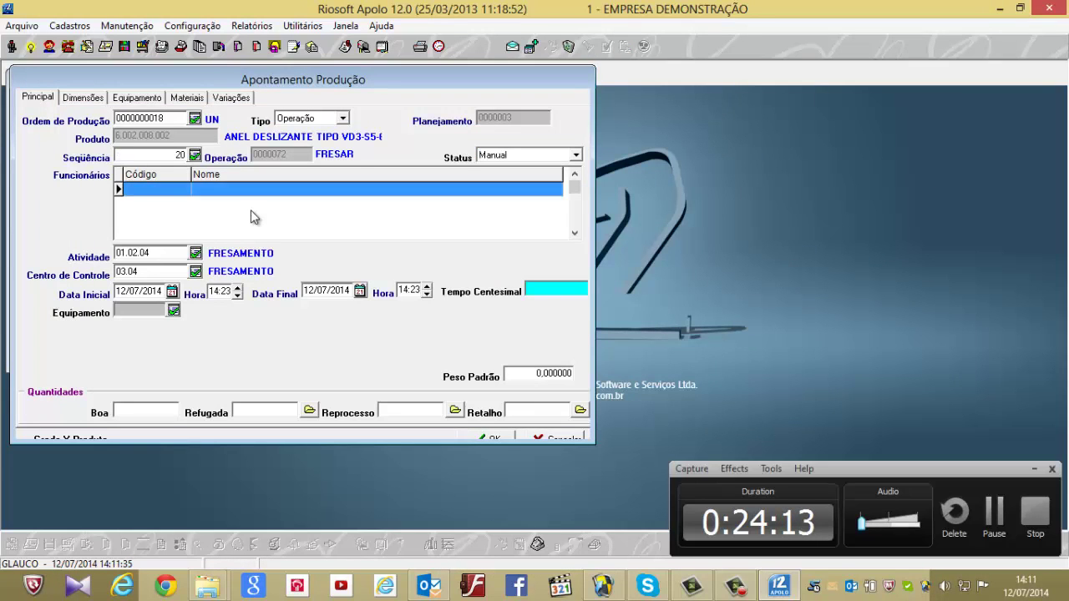
Step: Add the same employee used for TORNEAR to the FRESAR operation's production record
key("Insert")
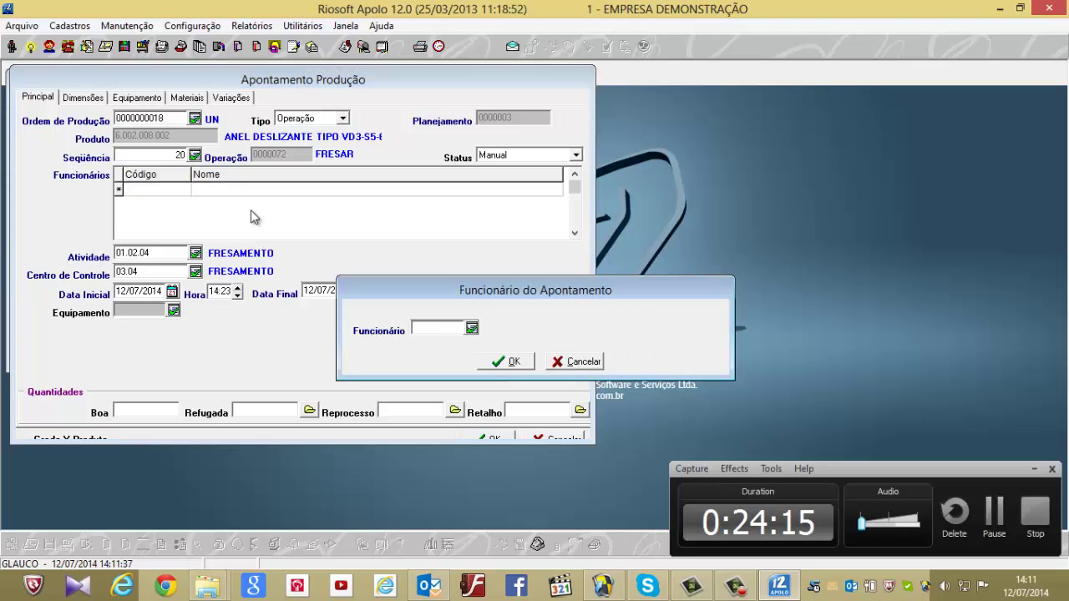
key("F2")
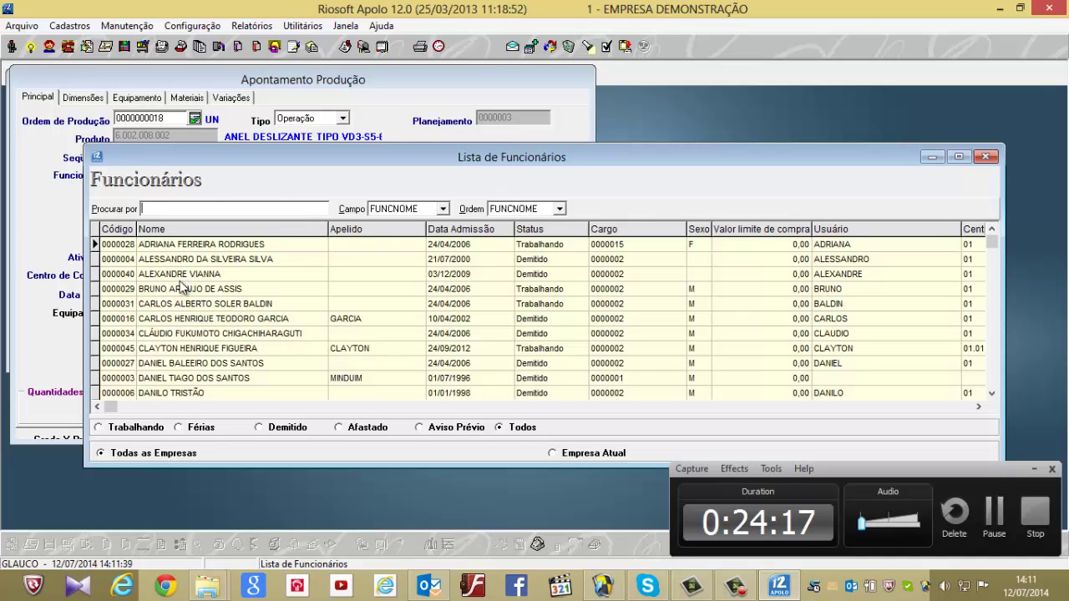
left_click(174, 289)
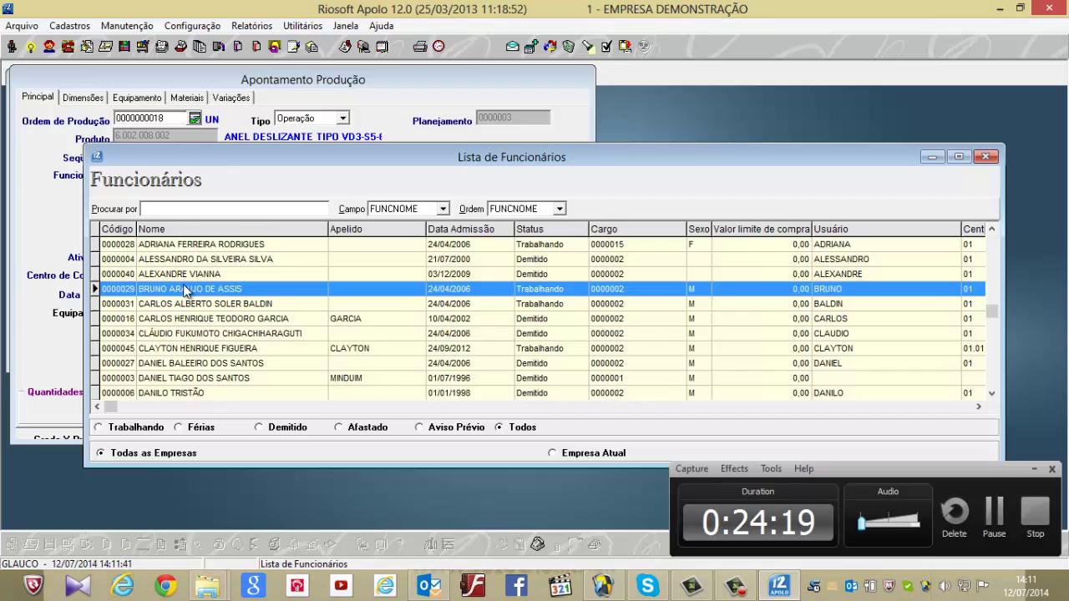
key("Return")
key("Tab")
key("Return")
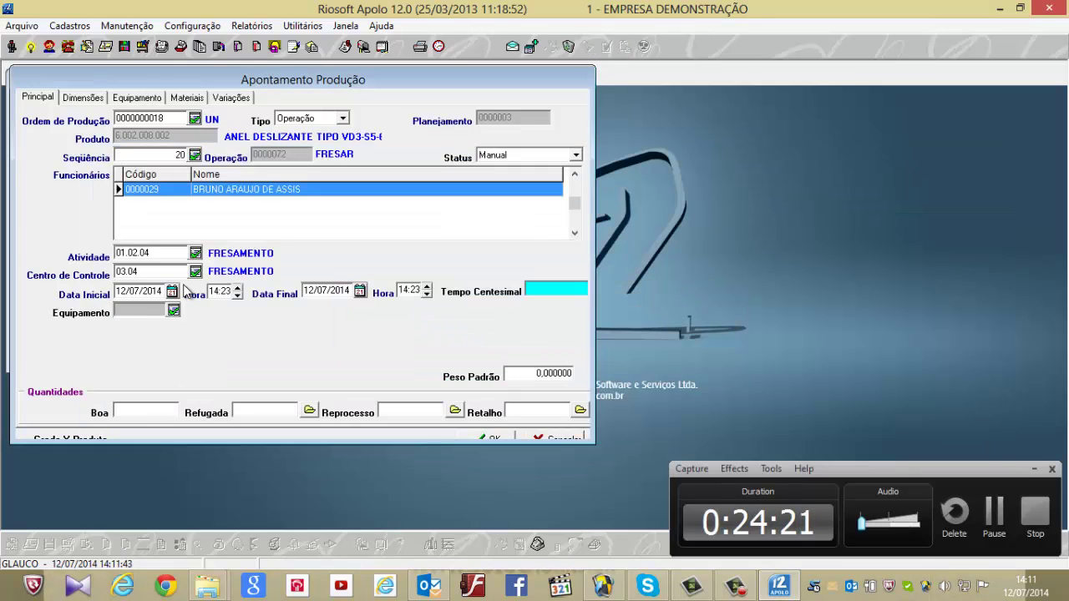
Step: Set the good quantity (Boa) of the FRESAR operation to 60 and save the production record
left_click(148, 410)
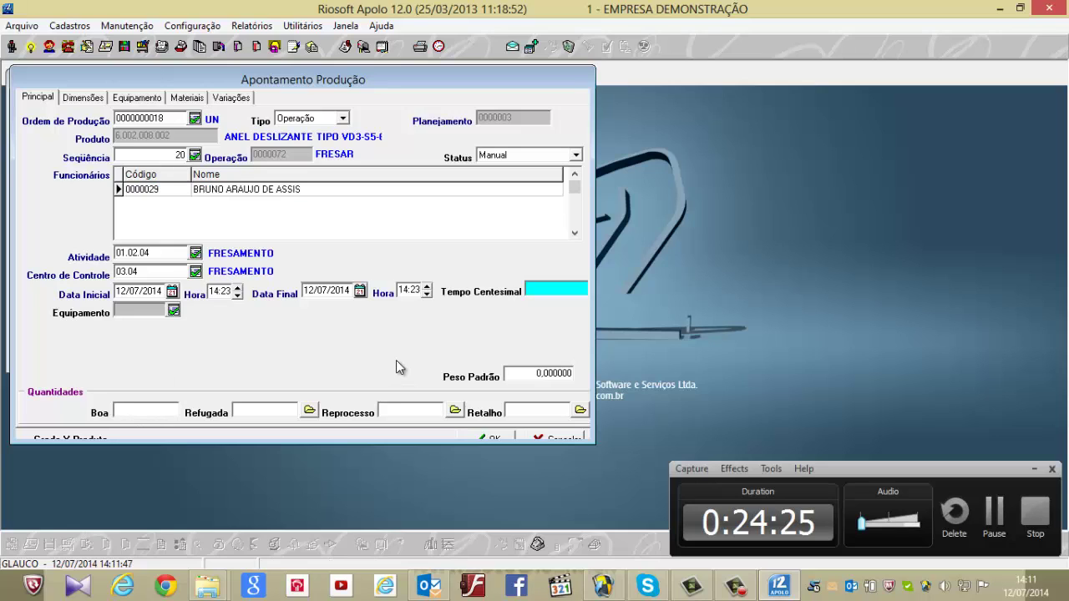
type("60")
key("Tab")
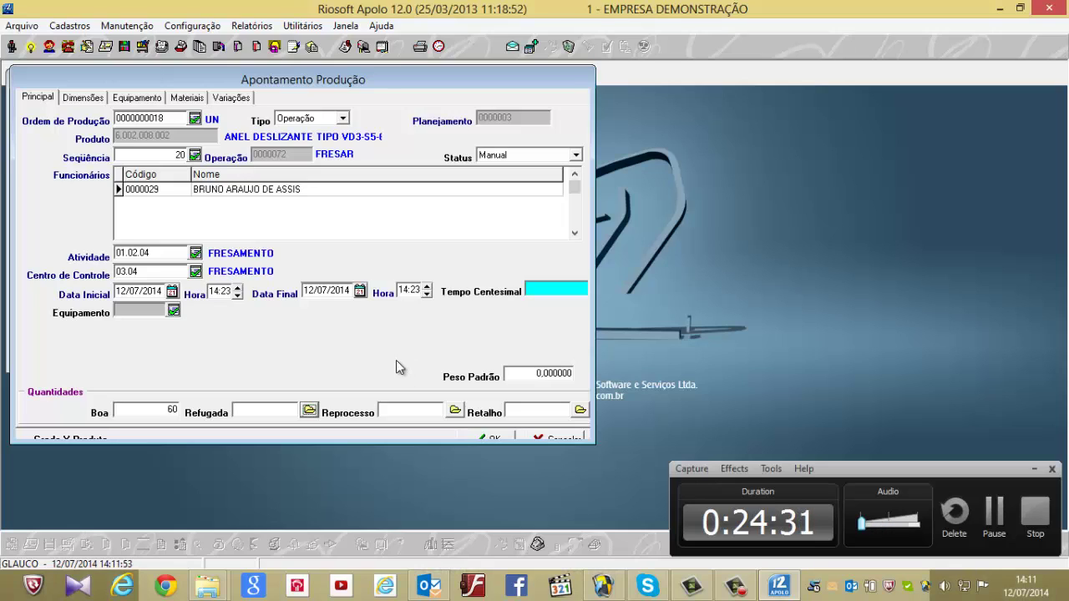
left_click(504, 435)
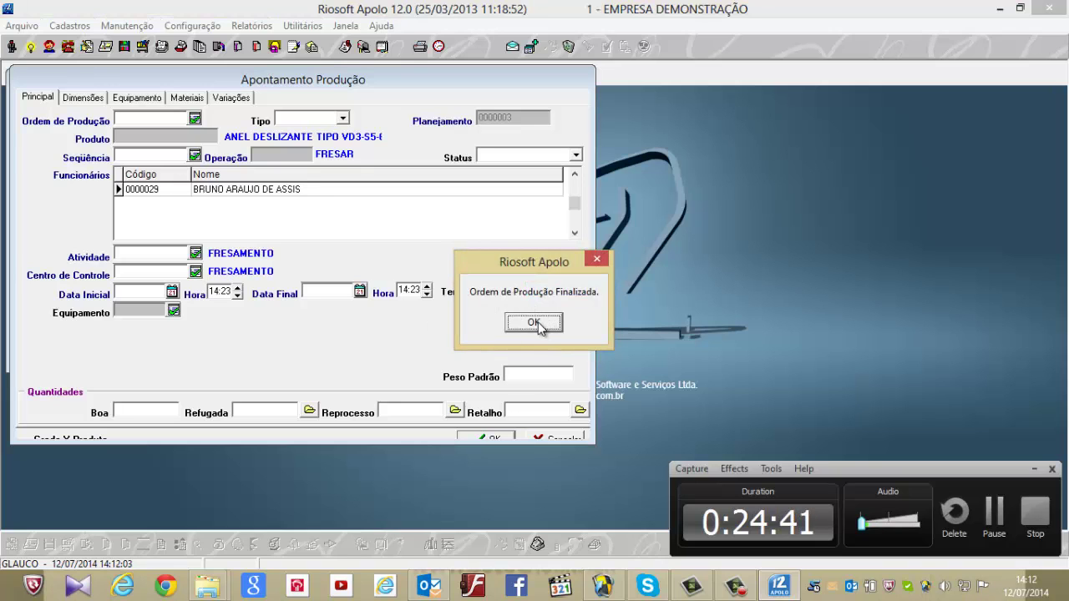
left_click(535, 323)
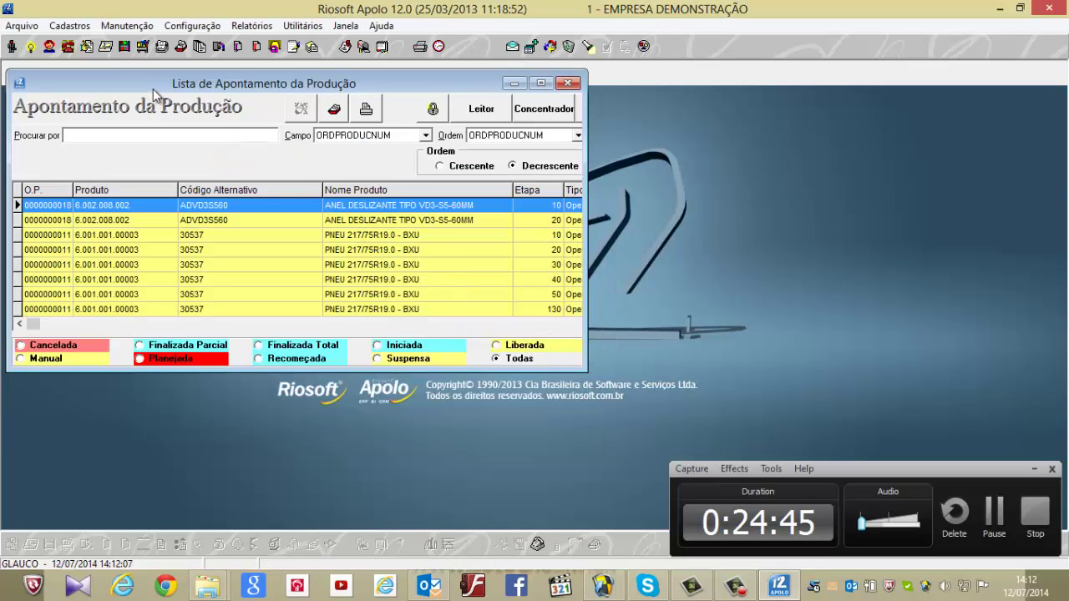
Step: Examine the ENTRADA POR PRODUÇÃO stock movement generated for the order, including its ANEL DESLIZANTE item's quantity and storage location
left_click(124, 48)
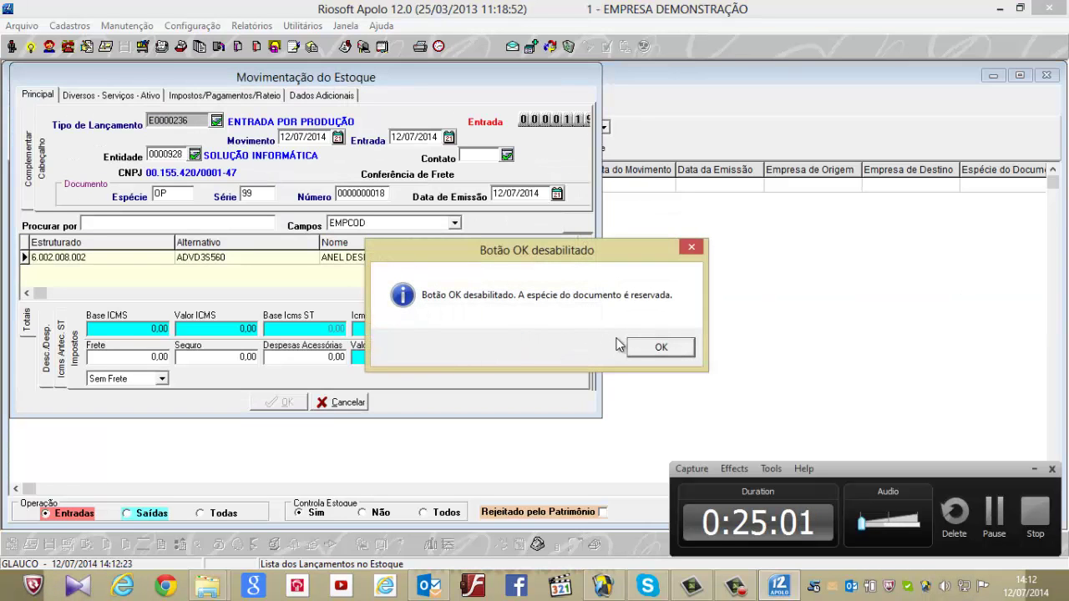
left_click(642, 347)
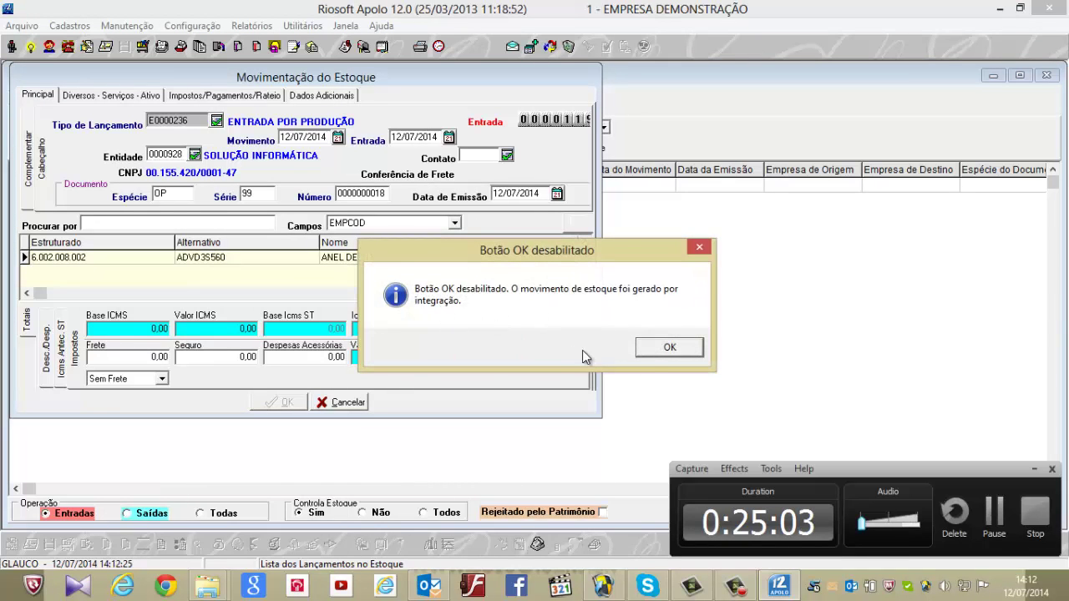
left_click(652, 350)
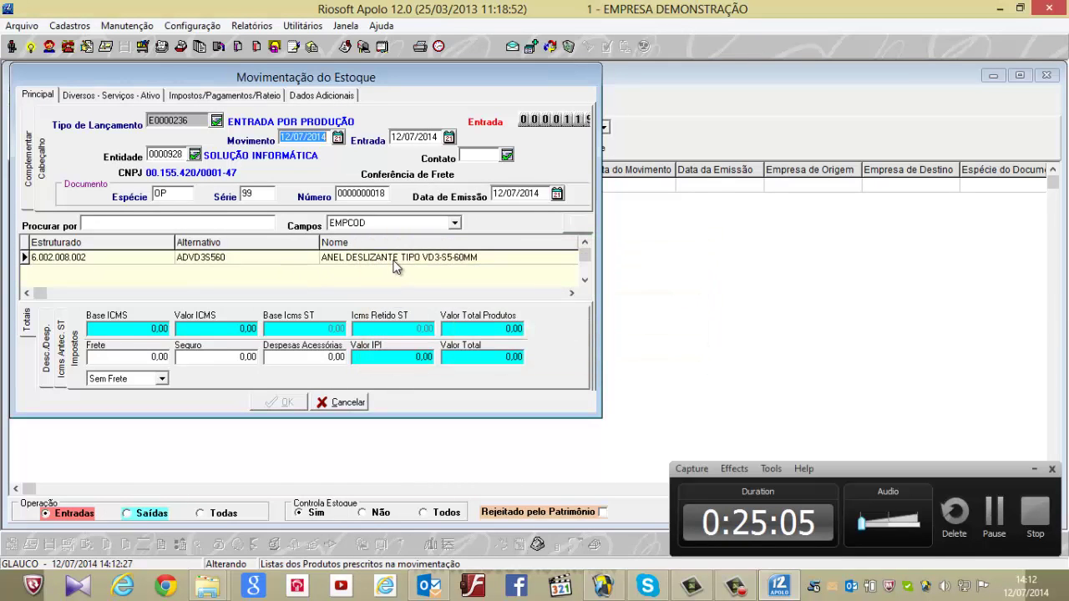
double_click(396, 265)
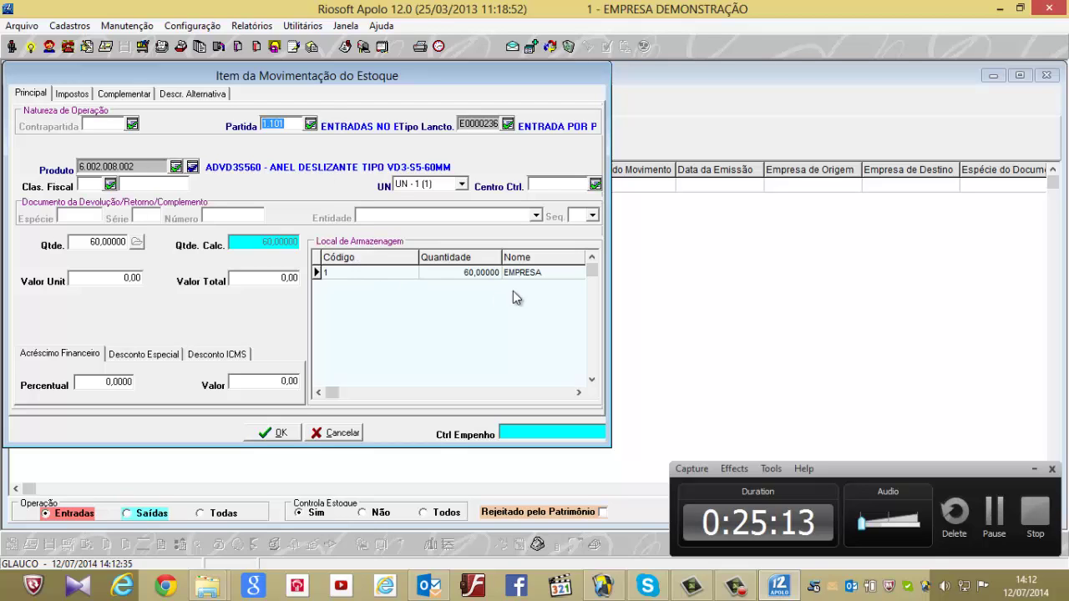
left_click(336, 432)
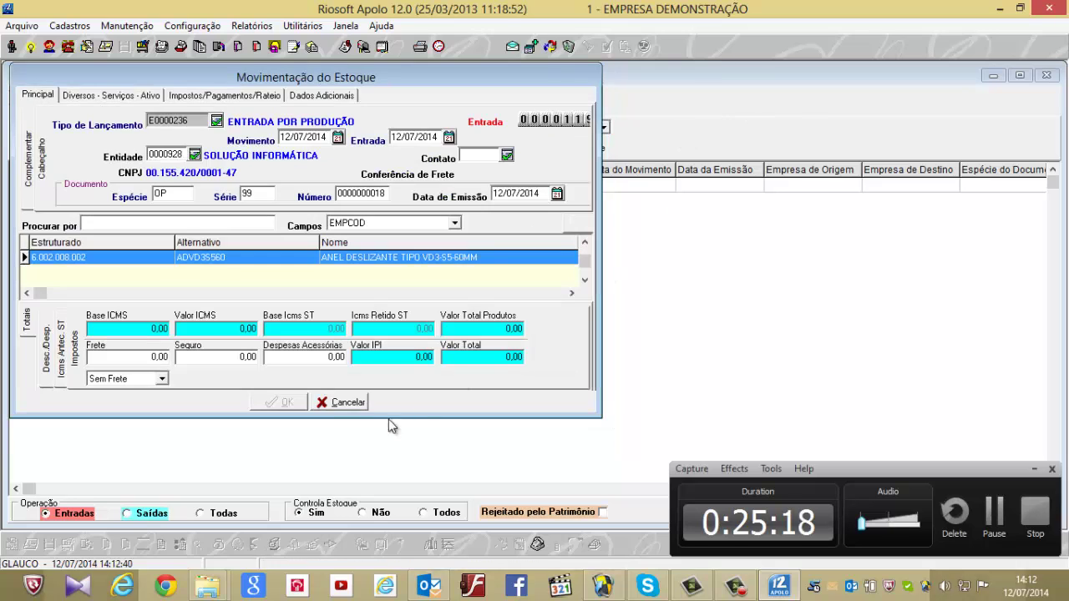
left_click(346, 403)
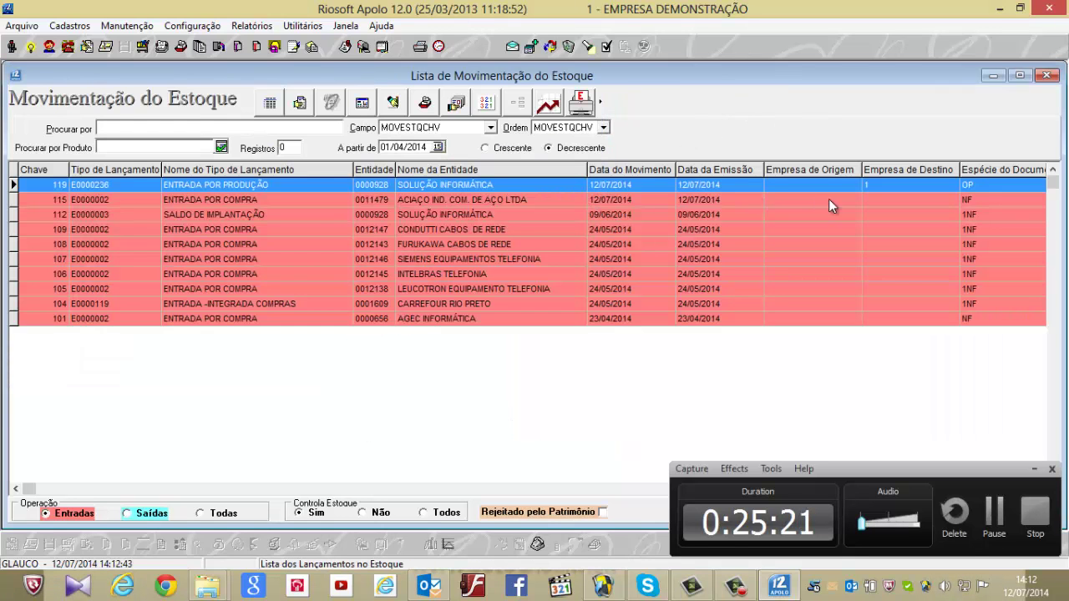
Step: Leave the stock movements list and view the production records list at full size before closing it
left_click(1047, 76)
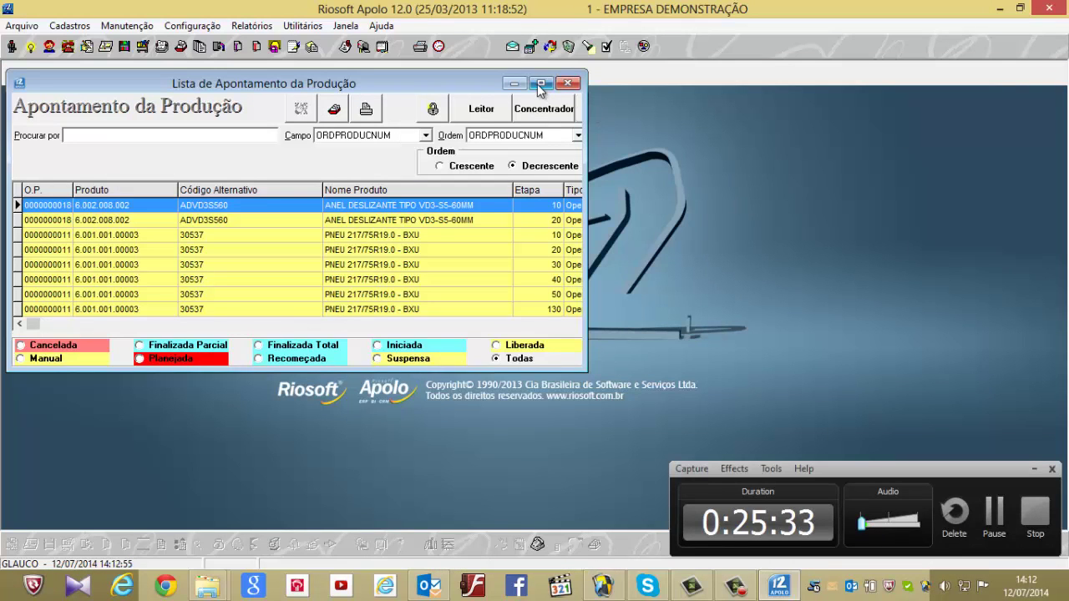
left_click(541, 83)
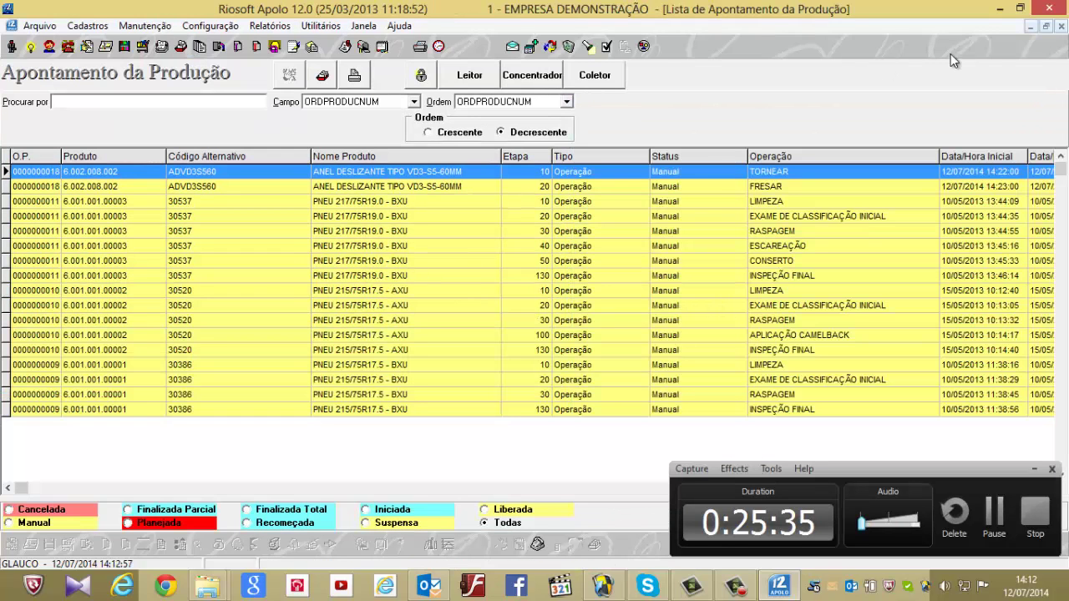
left_click(1064, 29)
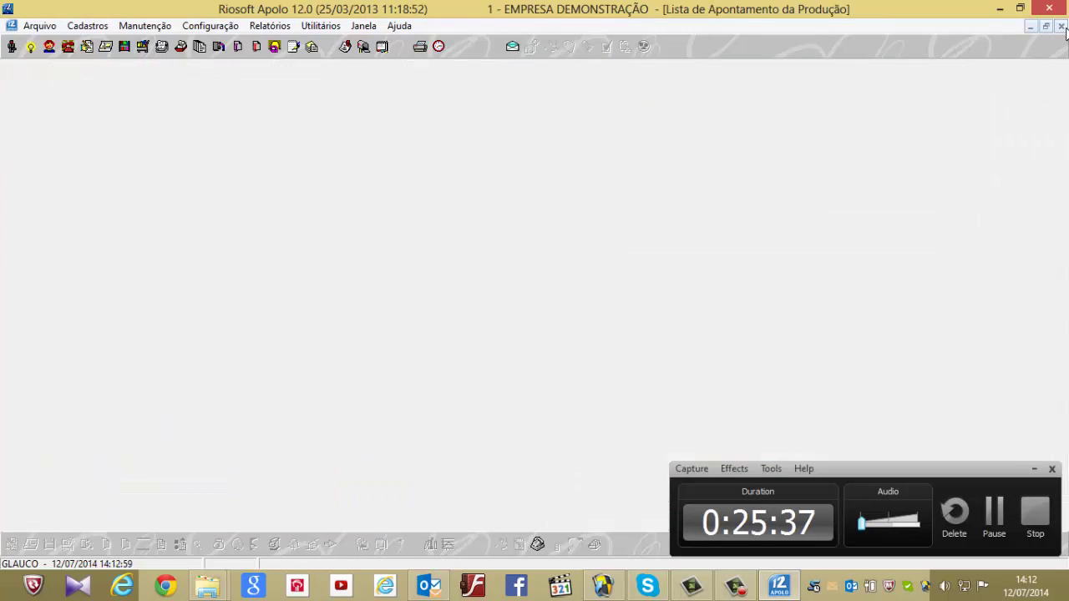